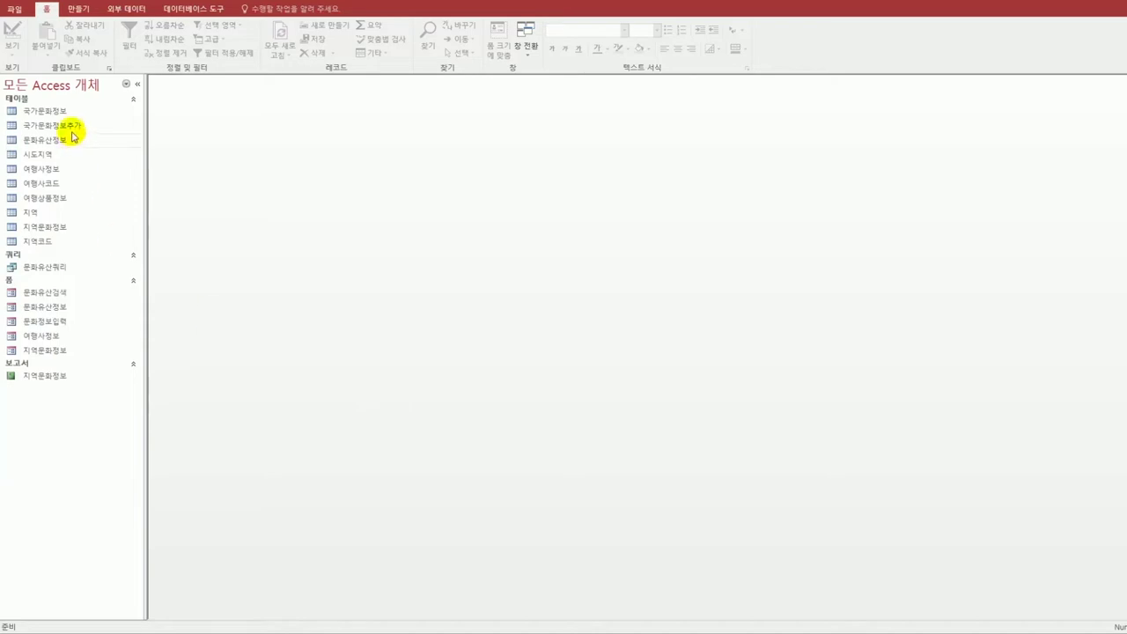
- Open the 국가문화정보 table in design view and make 지역코드, 유산명 and 유산부속명 its composite primary key
left_click(65, 111)
right_click(65, 113)
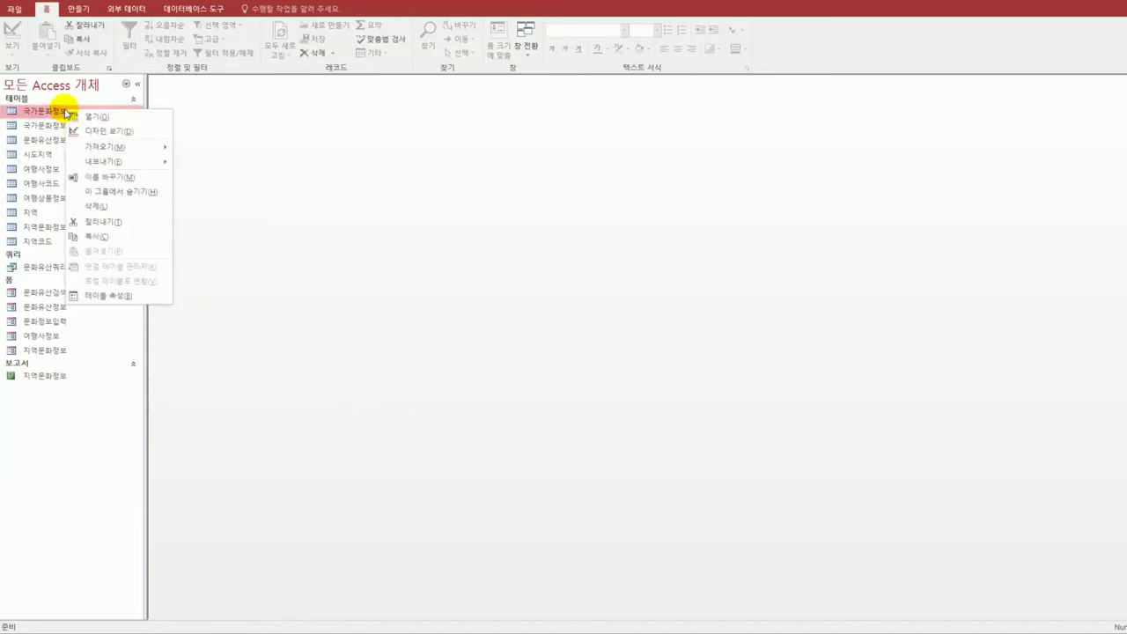
left_click(108, 132)
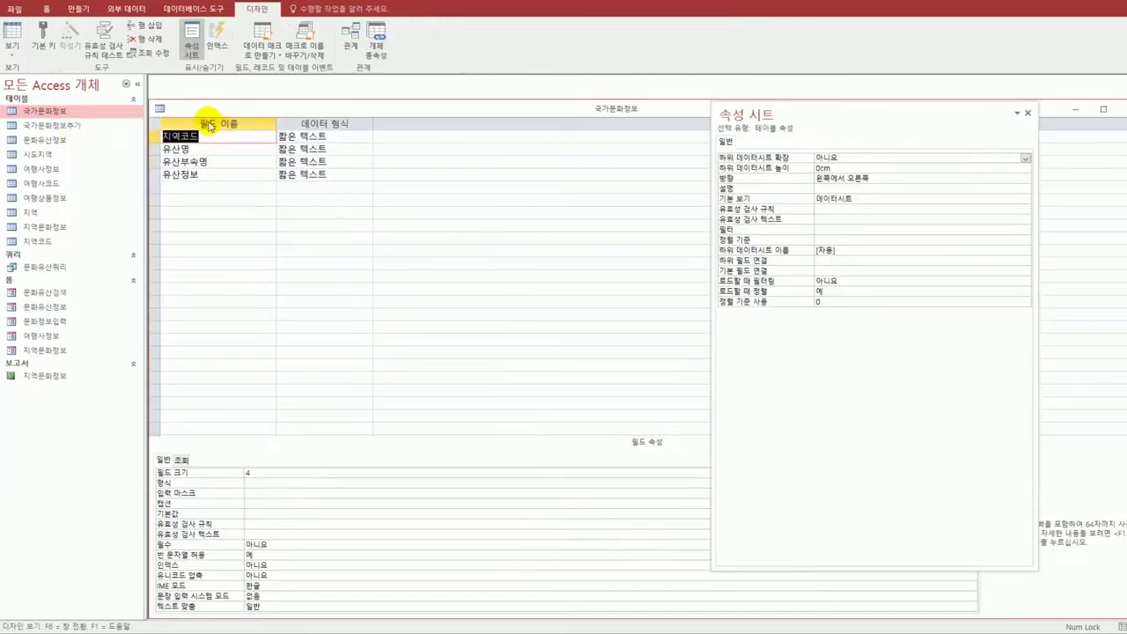
left_click_drag(155, 103, 287, 148)
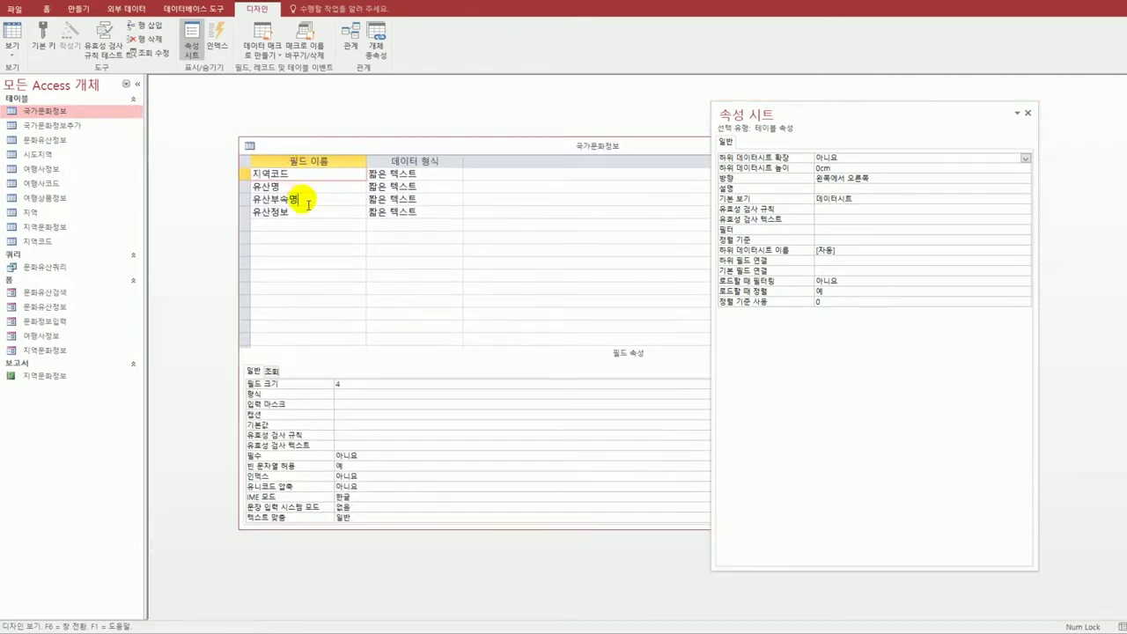
left_click(309, 204)
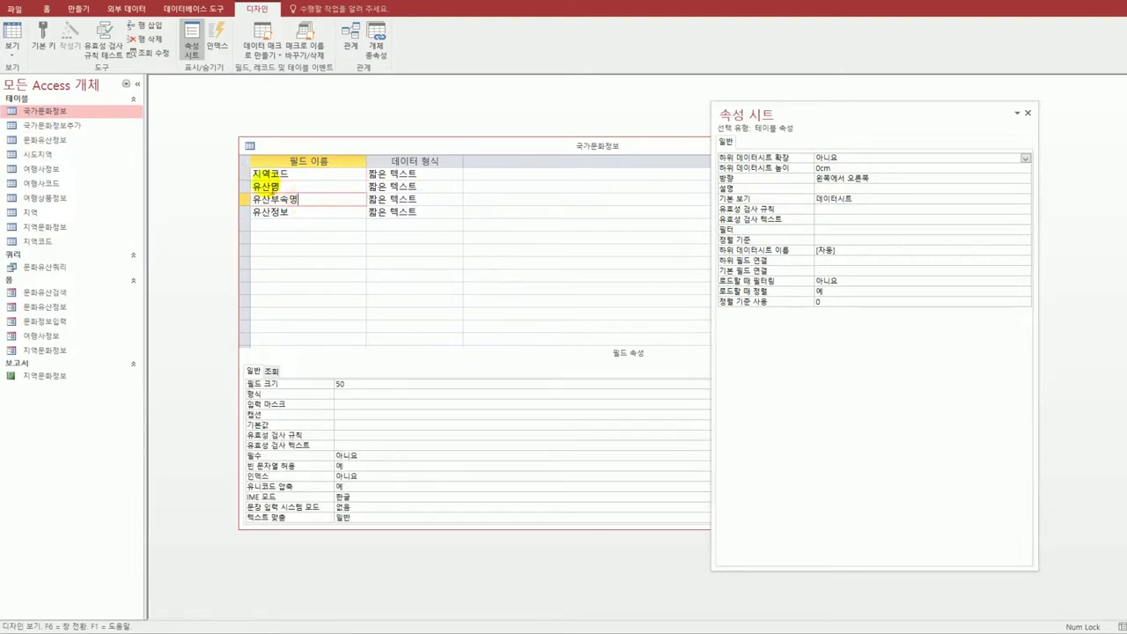
left_click_drag(236, 171, 245, 201)
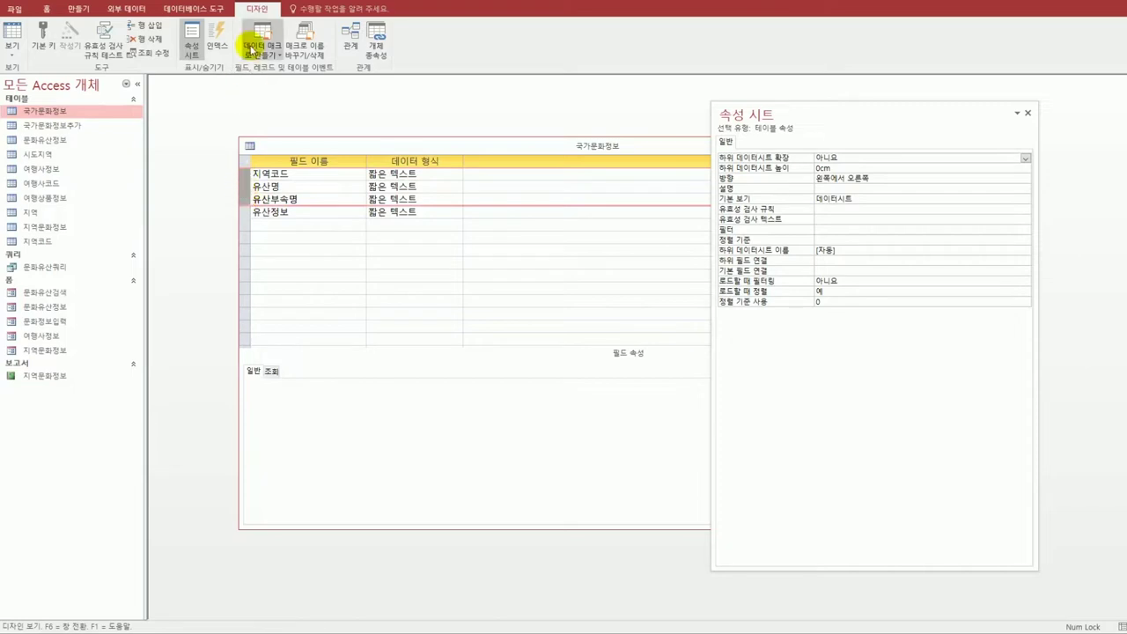
left_click(43, 37)
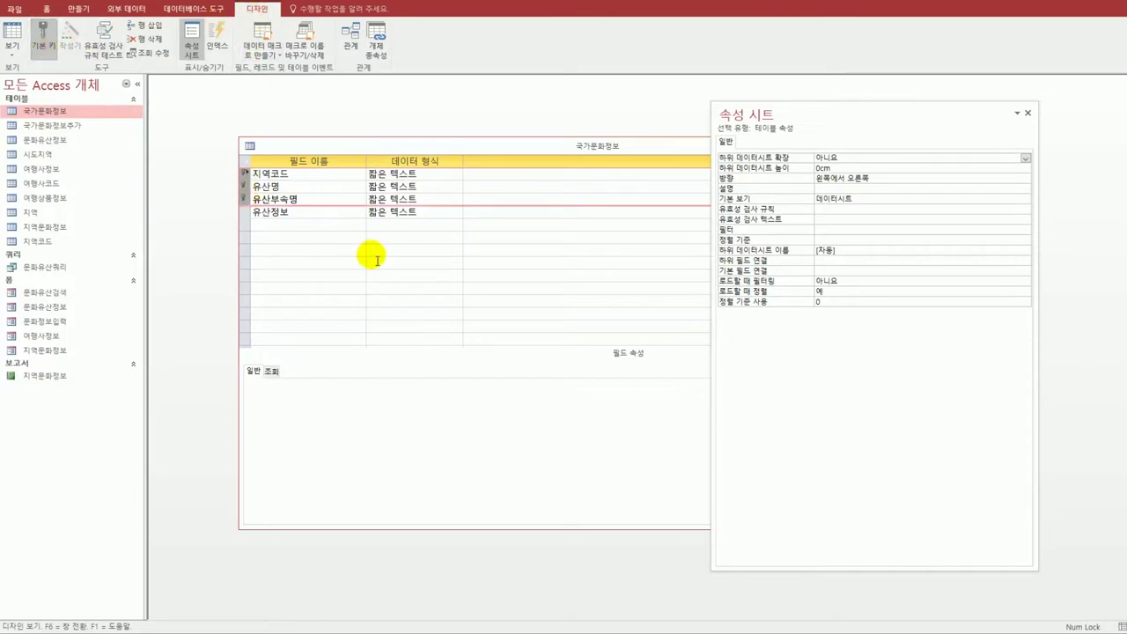
- Add a field named 사진 below 유산정보 with the data type OLE 개체
left_click(328, 225)
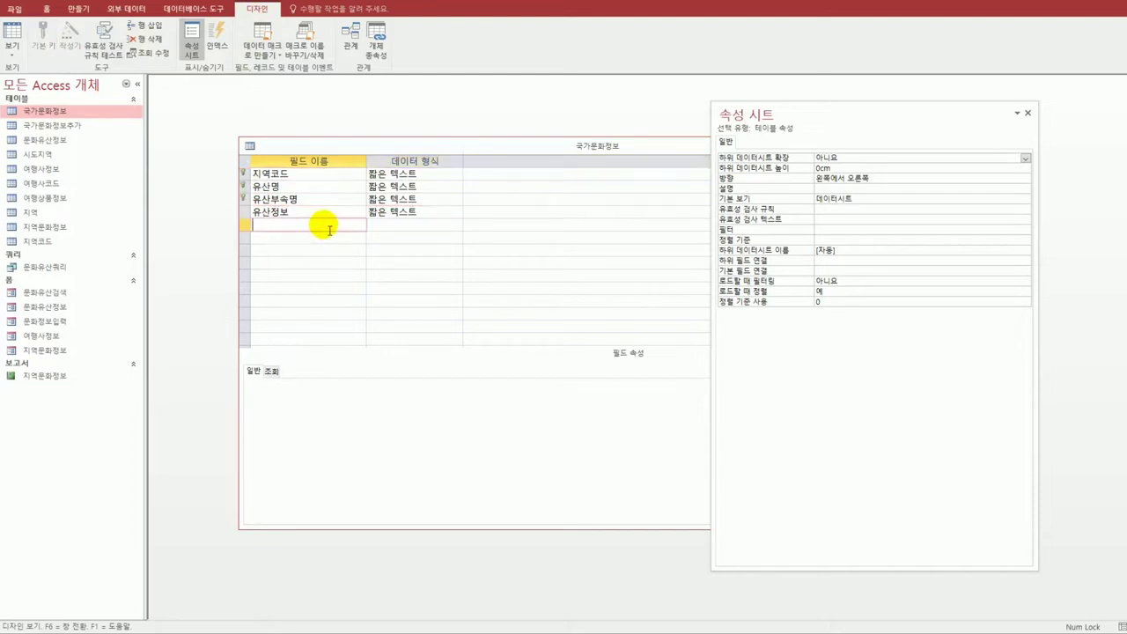
type("시")
key("BackSpace")
key("BackSpace")
type("시지ㄴ")
key("Tab")
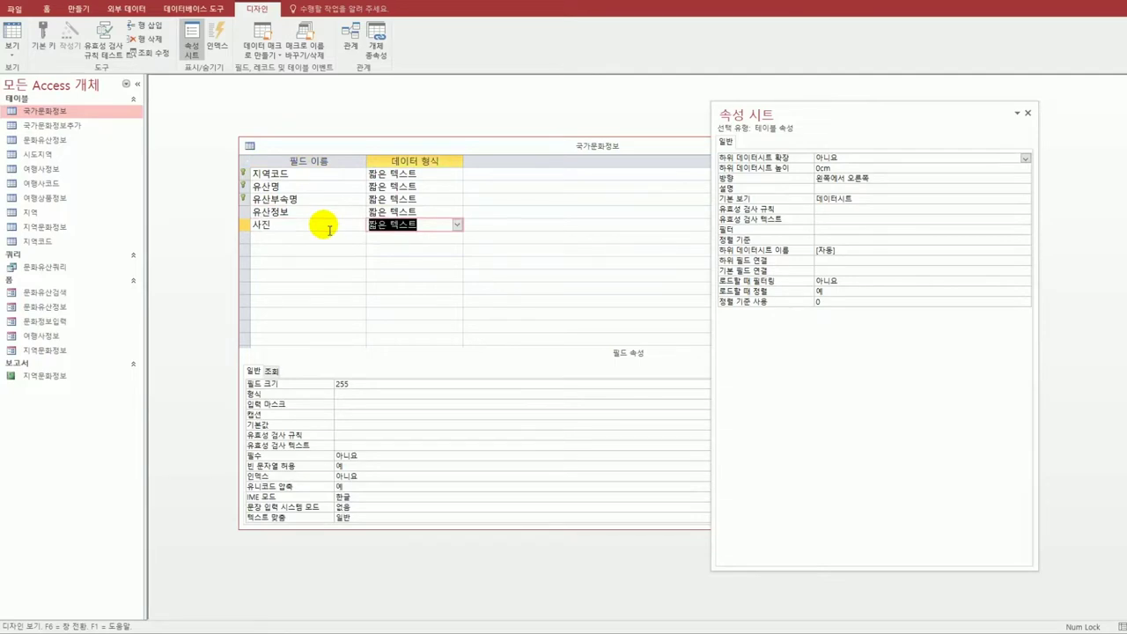
left_click(457, 224)
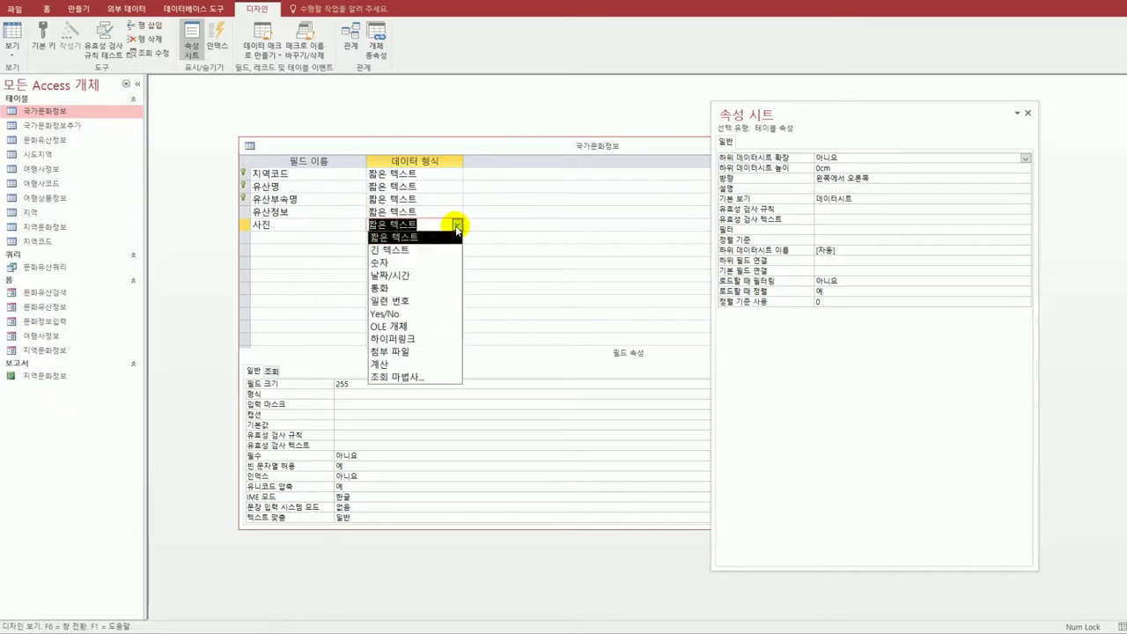
left_click(432, 327)
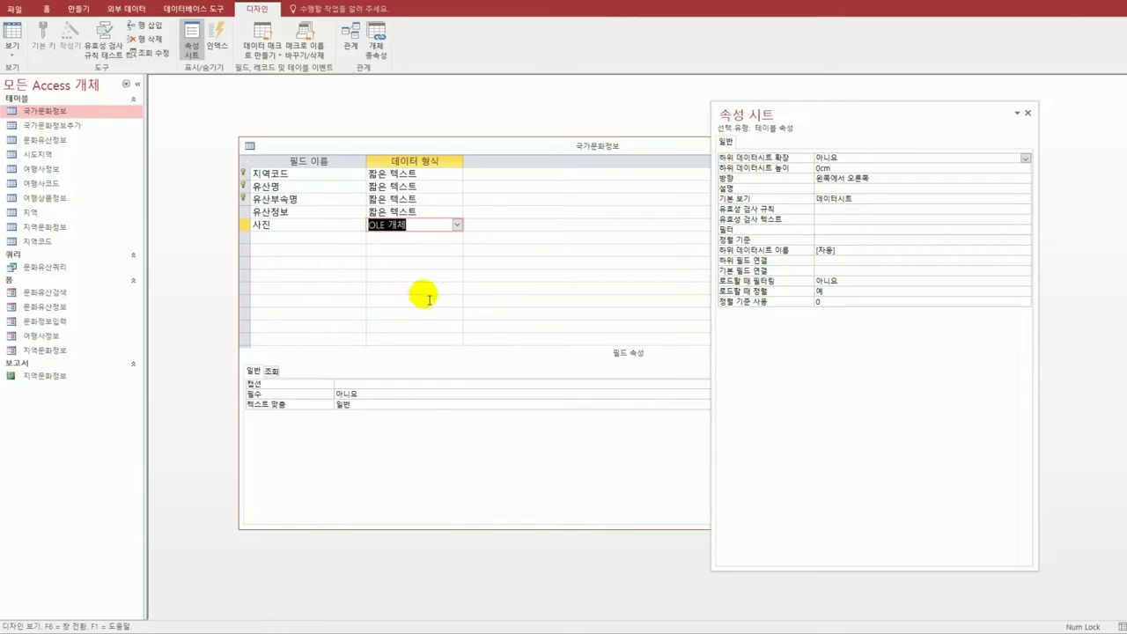
- Save the 국가문화정보 table design, then close its property sheet and the table
left_click_drag(277, 143, 234, 126)
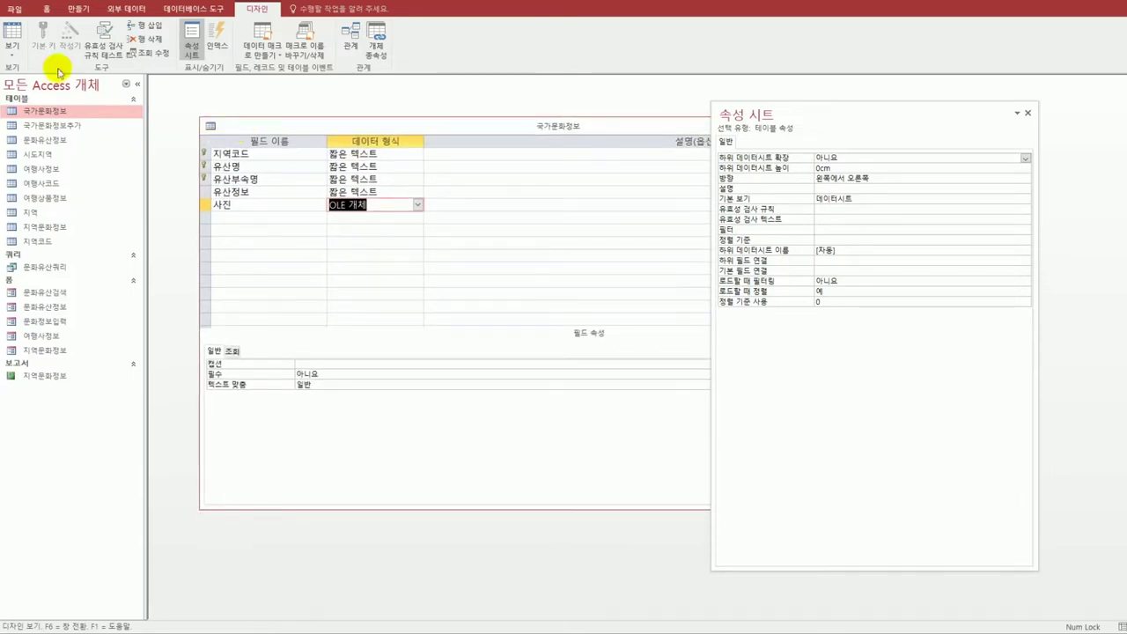
left_click(1027, 112)
left_click(964, 126)
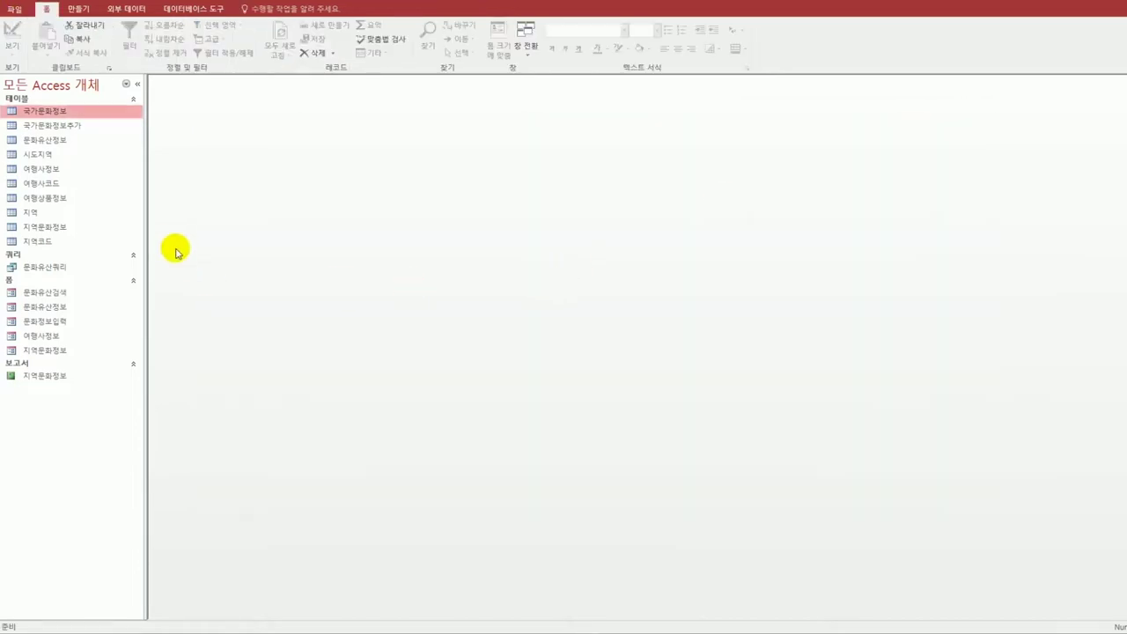
- Open the 여행상품정보 table in design view and set the 금액 field's validation rule to Between 17000 And 100000
left_click(32, 201)
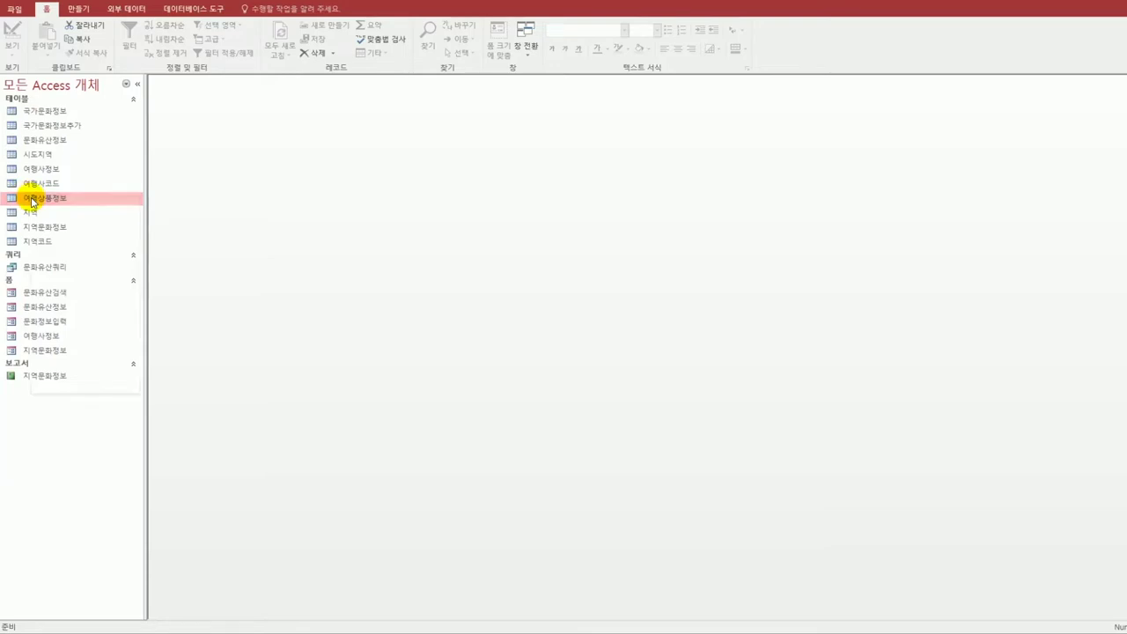
right_click(32, 200)
left_click(97, 221)
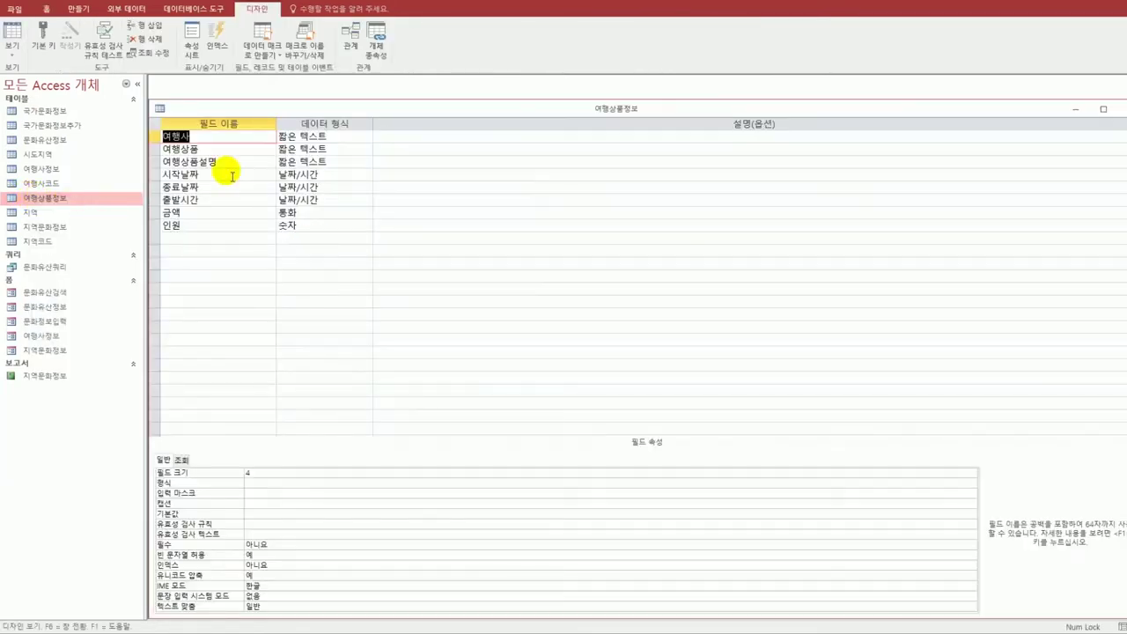
left_click_drag(154, 104, 259, 158)
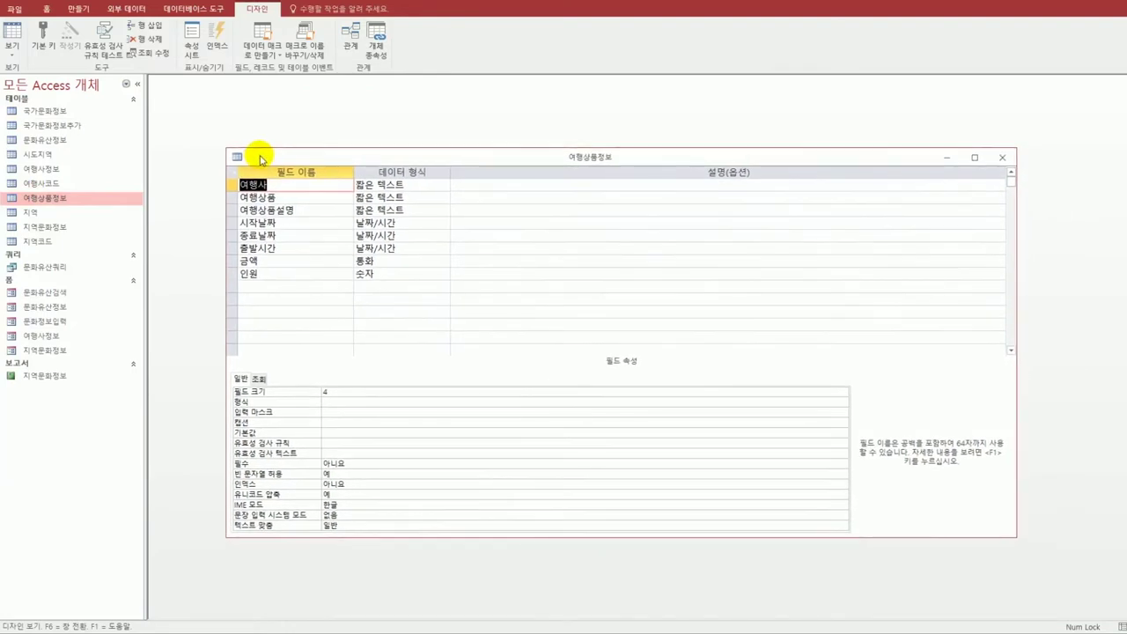
left_click(277, 261)
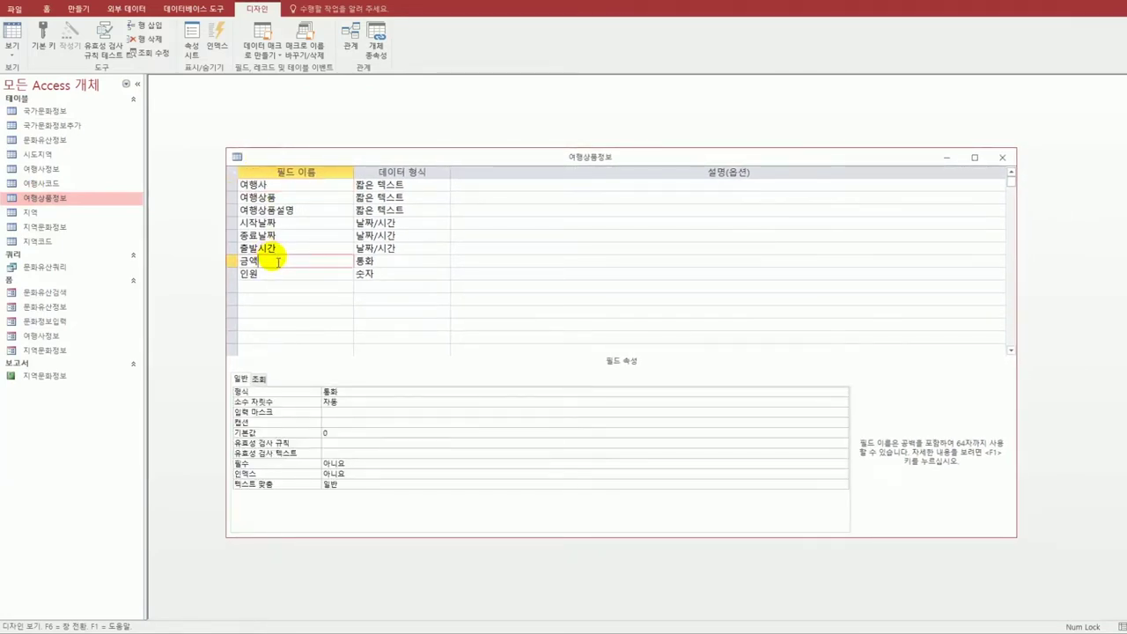
left_click(346, 445)
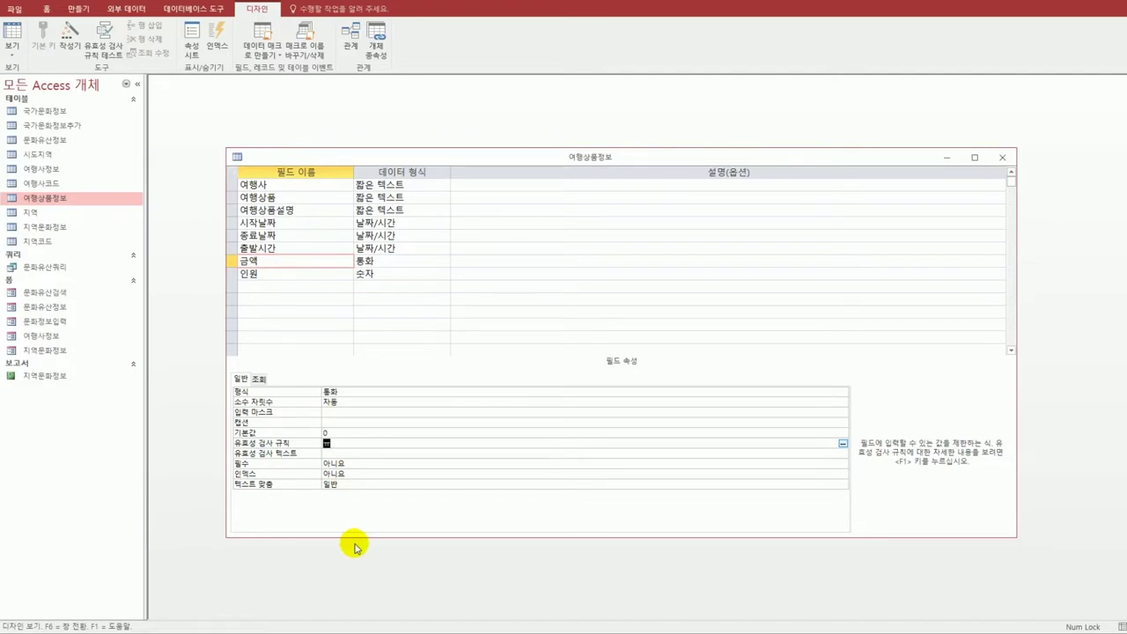
key("BackSpace")
type("between 17000 and 100000")
key("Return")
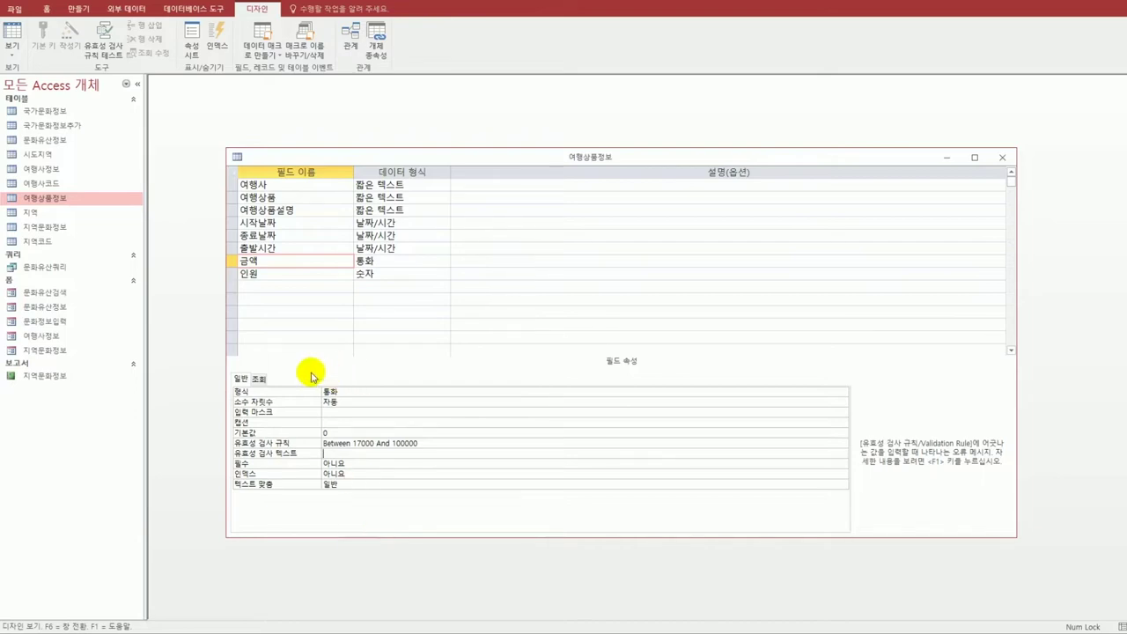
- Set the input mask of the 인원 field to 999
left_click(273, 276)
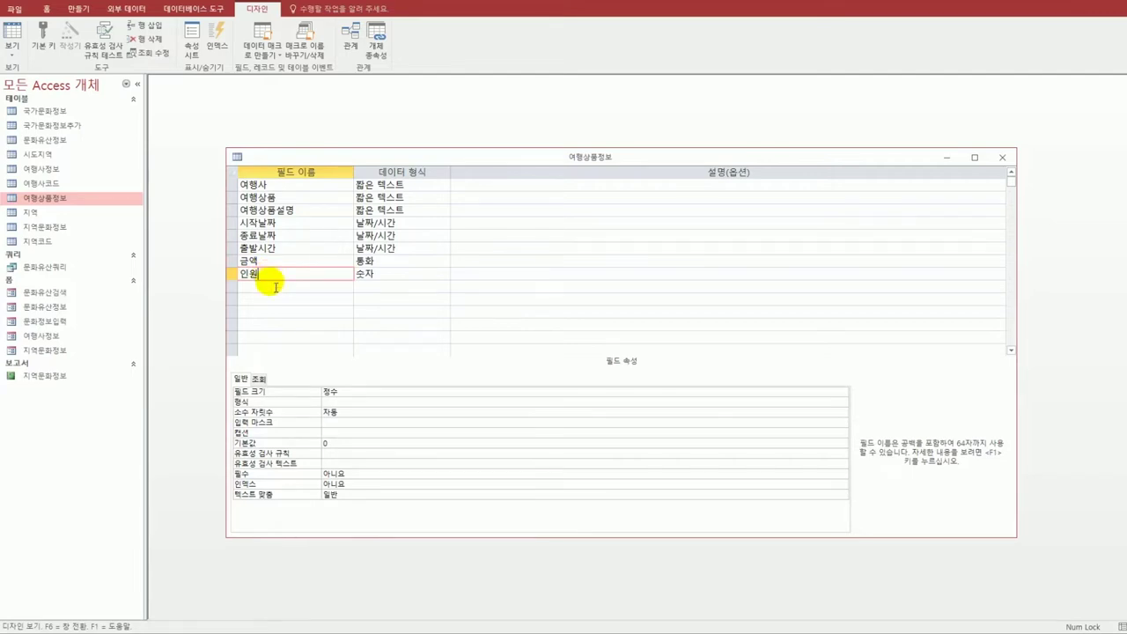
left_click(354, 423)
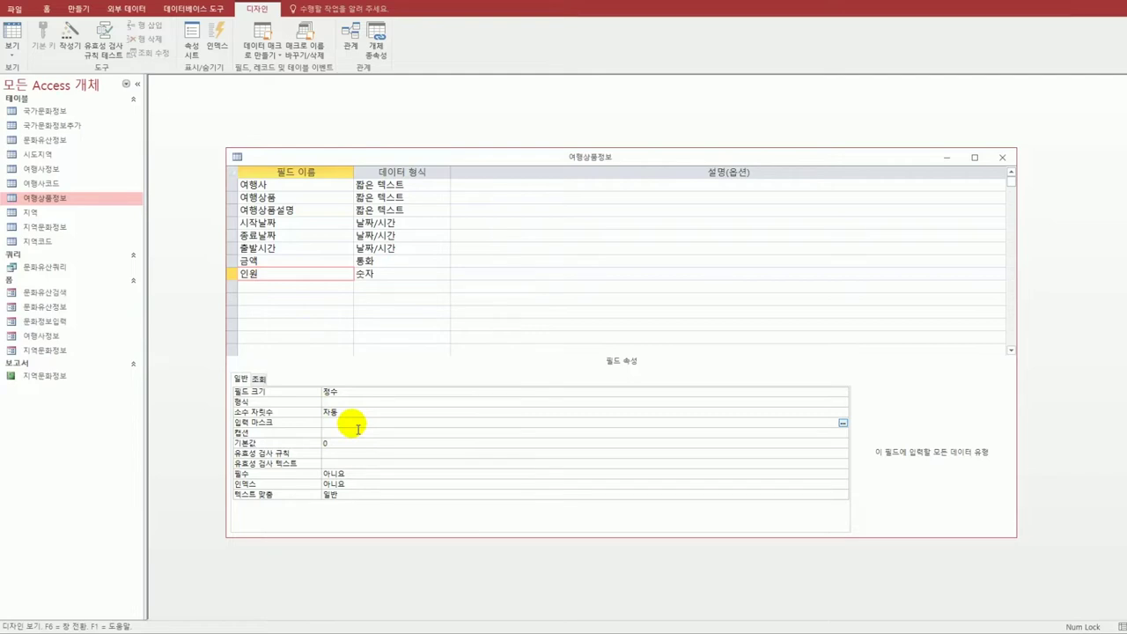
type("999")
key("Return")
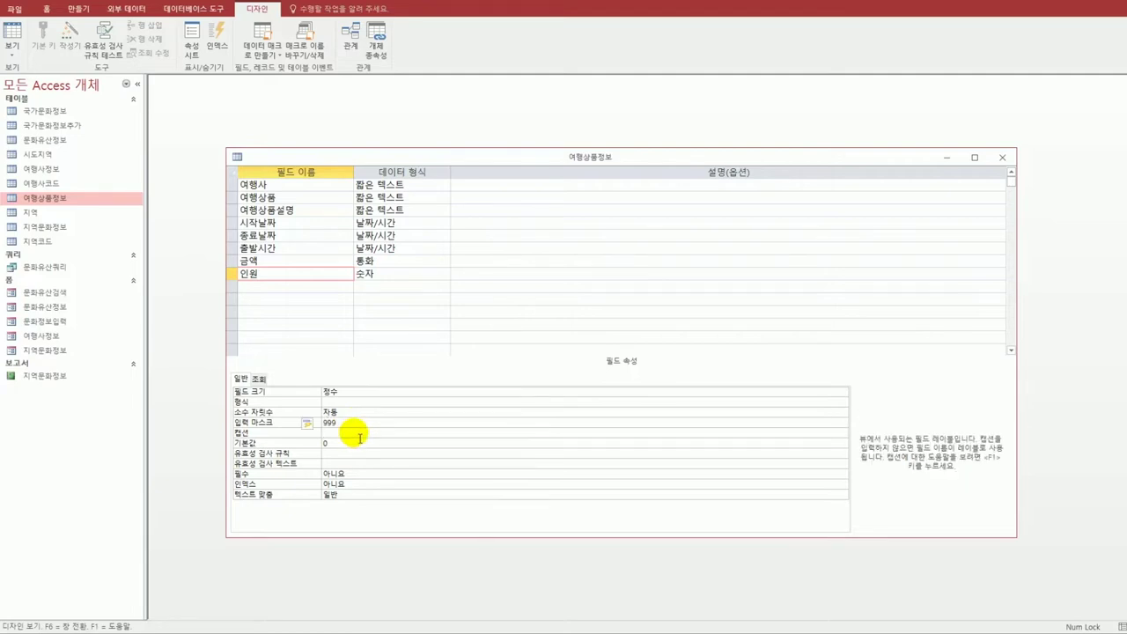
- Set the display format of the 시작날짜 field to mm월 dd일
left_click(296, 224)
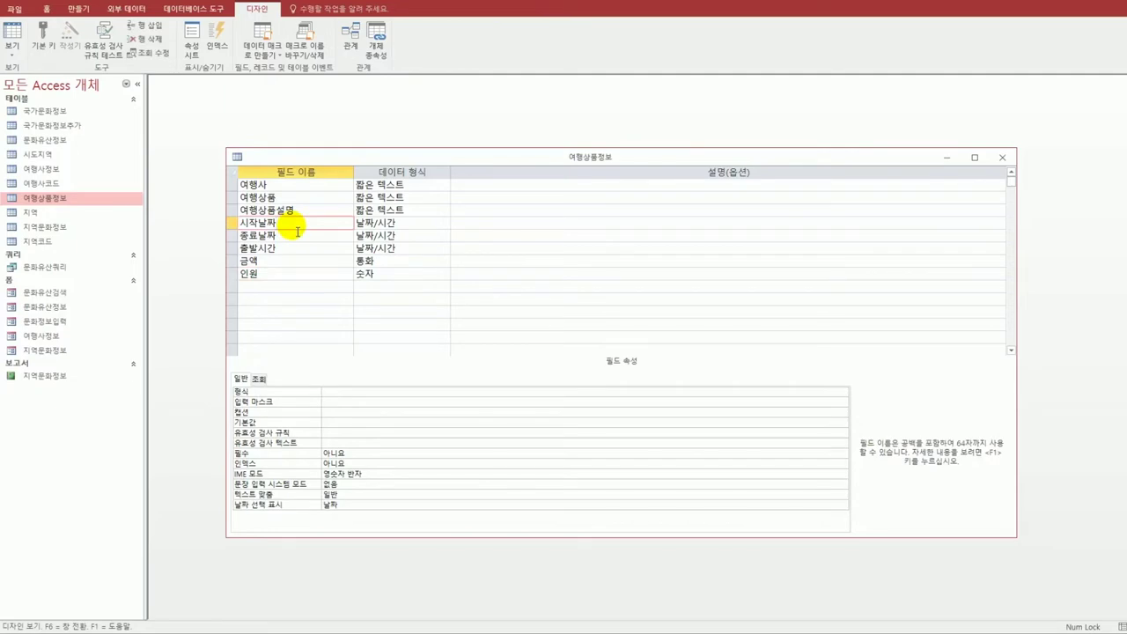
left_click(298, 238)
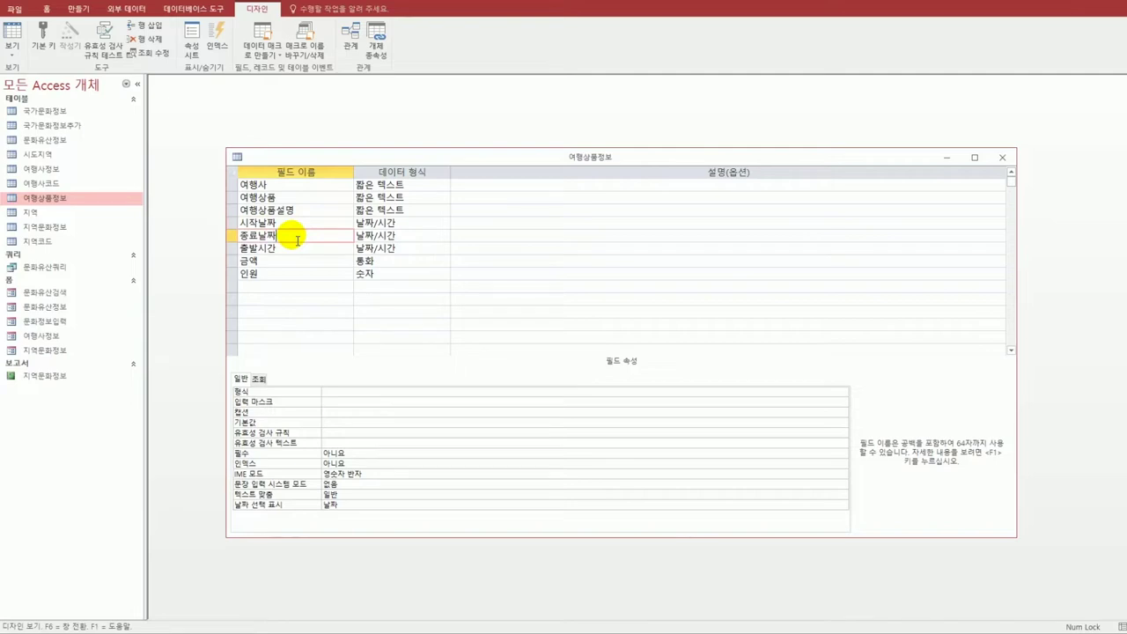
left_click(291, 222)
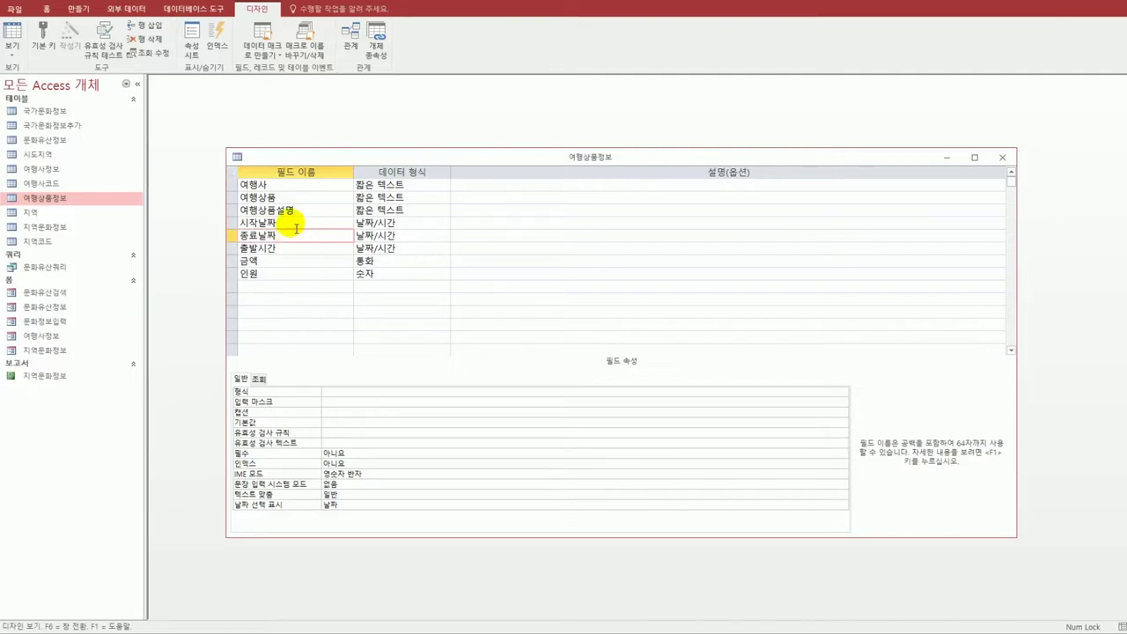
left_click(335, 391)
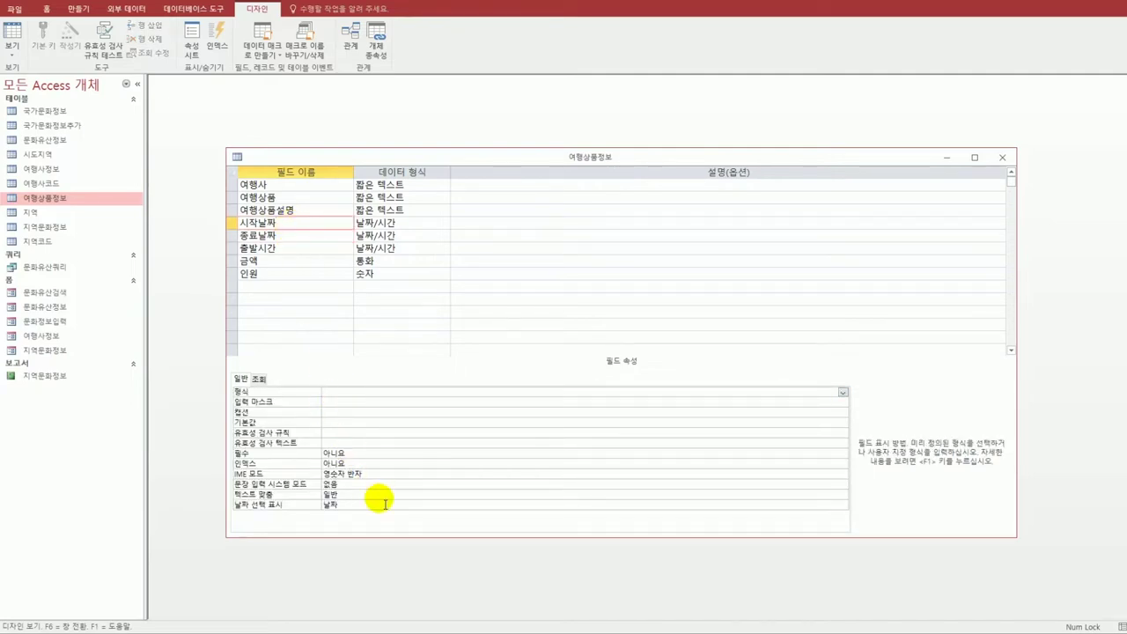
type("--")
type("mm월 dd")
type("일")
- Set the display format of the 종료날짜 field to mm월 dd일
left_click(283, 236)
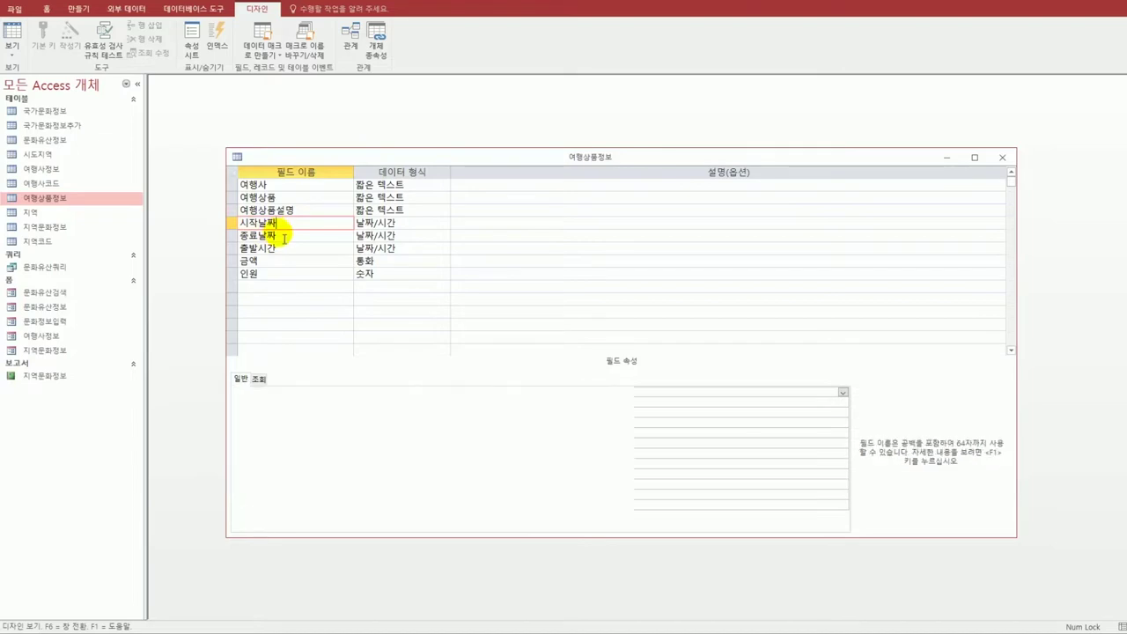
left_click(375, 393)
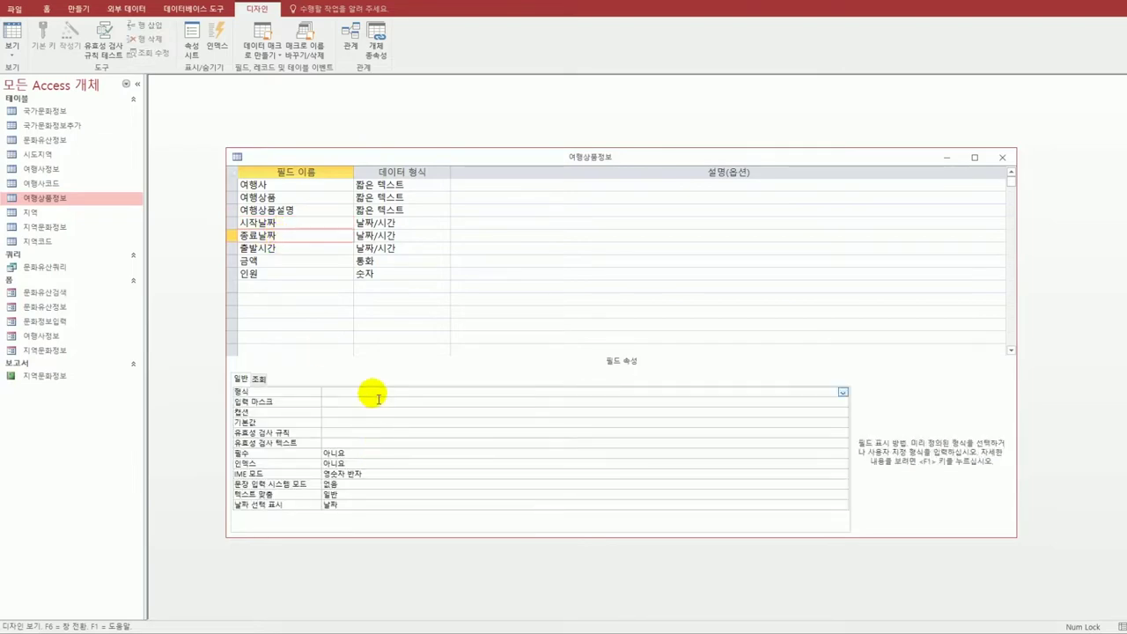
type("ㅡ")
type("mm월 d")
type("d일")
key("Return")
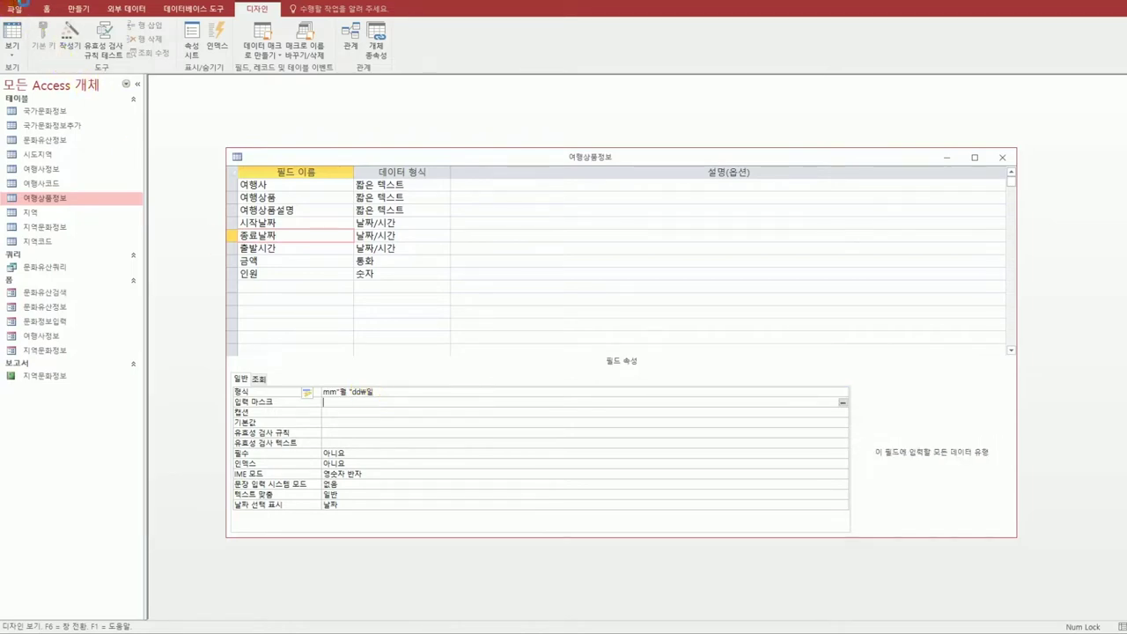
- Save the 여행상품정보 table, agreeing to test existing data against the new rules, and close it
left_click(16, 7)
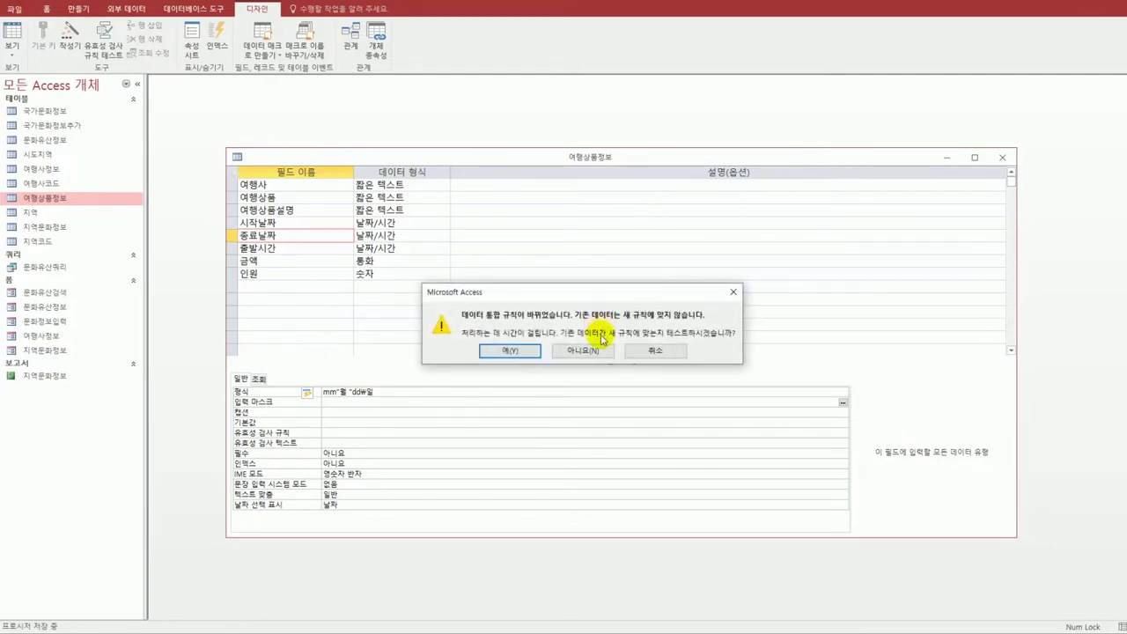
left_click(516, 351)
left_click(1004, 158)
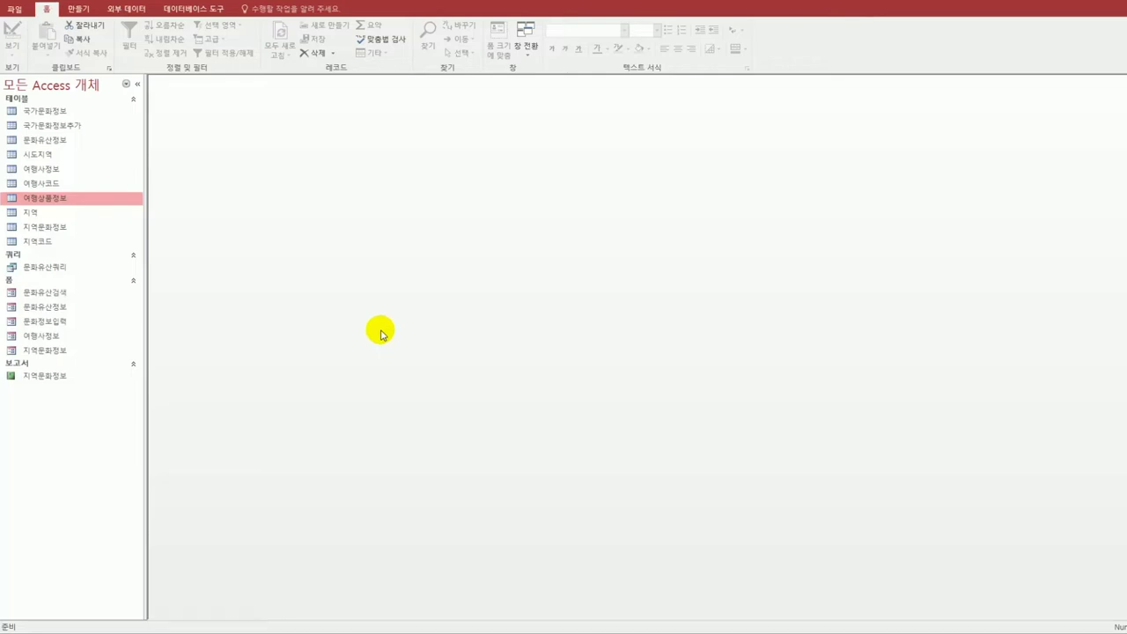
- Examine the records of the 국가문화정보추가 and 국가문화정보 tables in datasheet view, closing each one
left_click(53, 127)
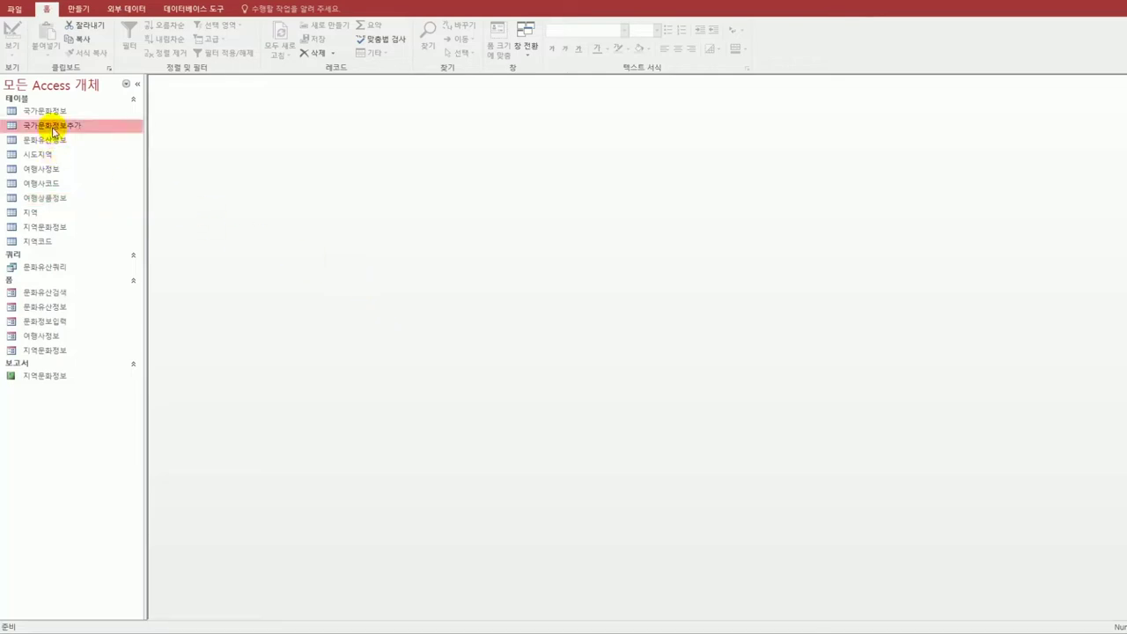
double_click(53, 127)
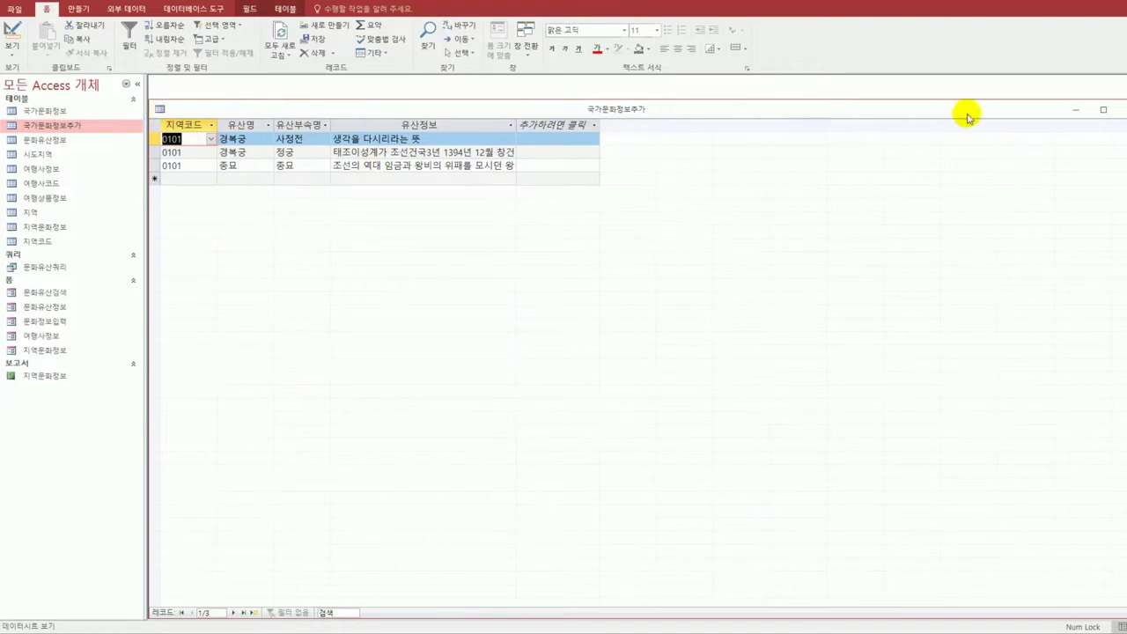
left_click(1121, 111)
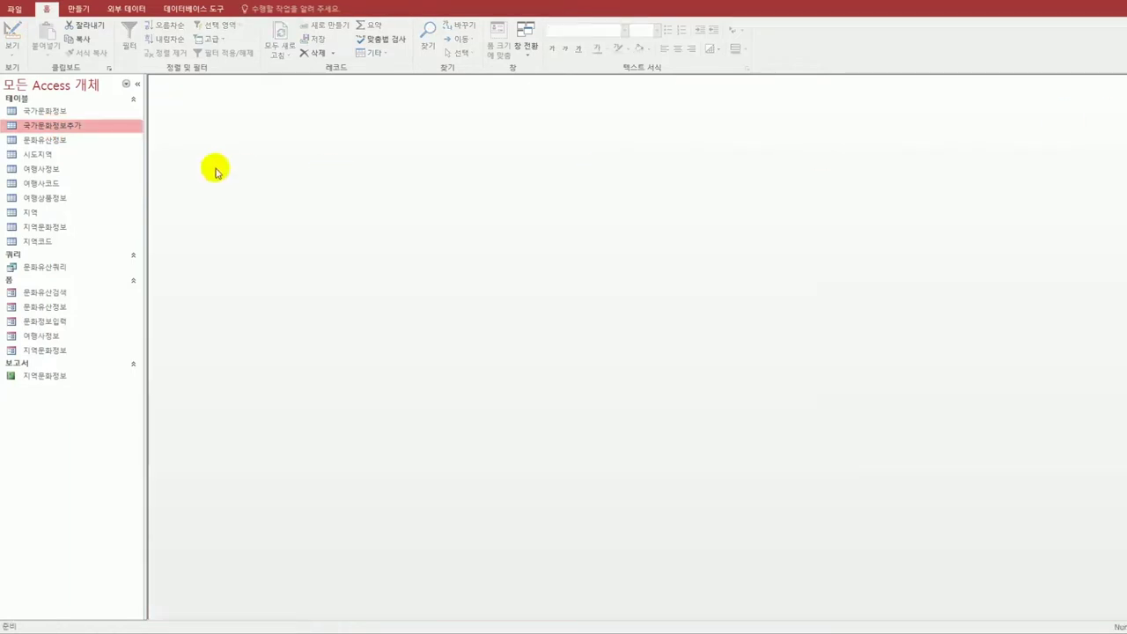
double_click(73, 112)
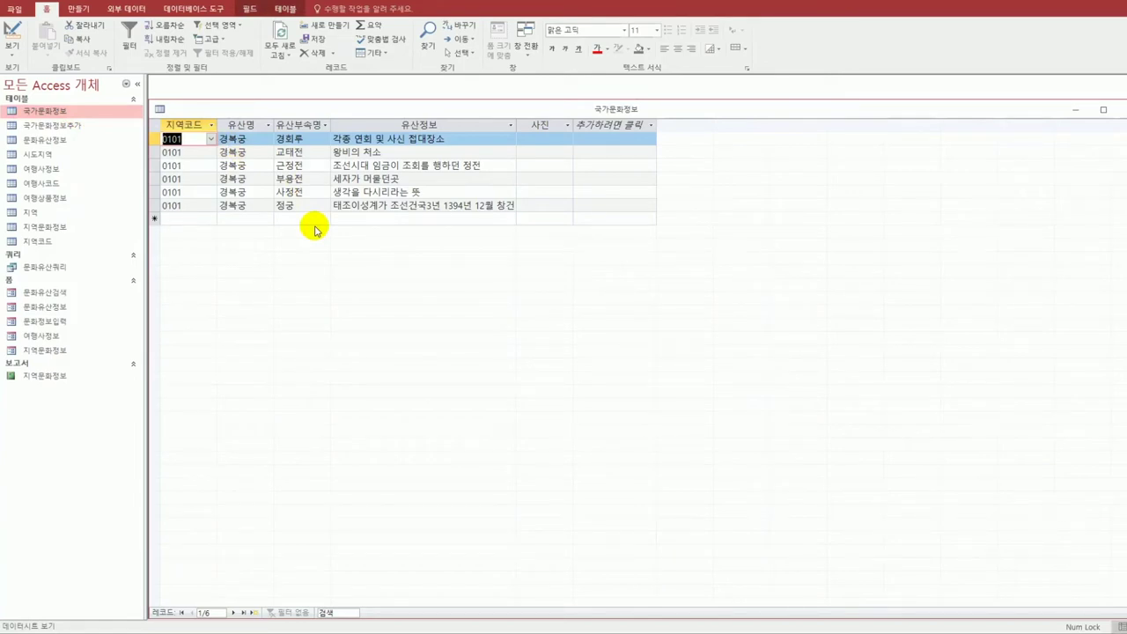
left_click(1117, 109)
- Create a new query in design view with the 국가문화정보추가 table as its source
left_click(78, 11)
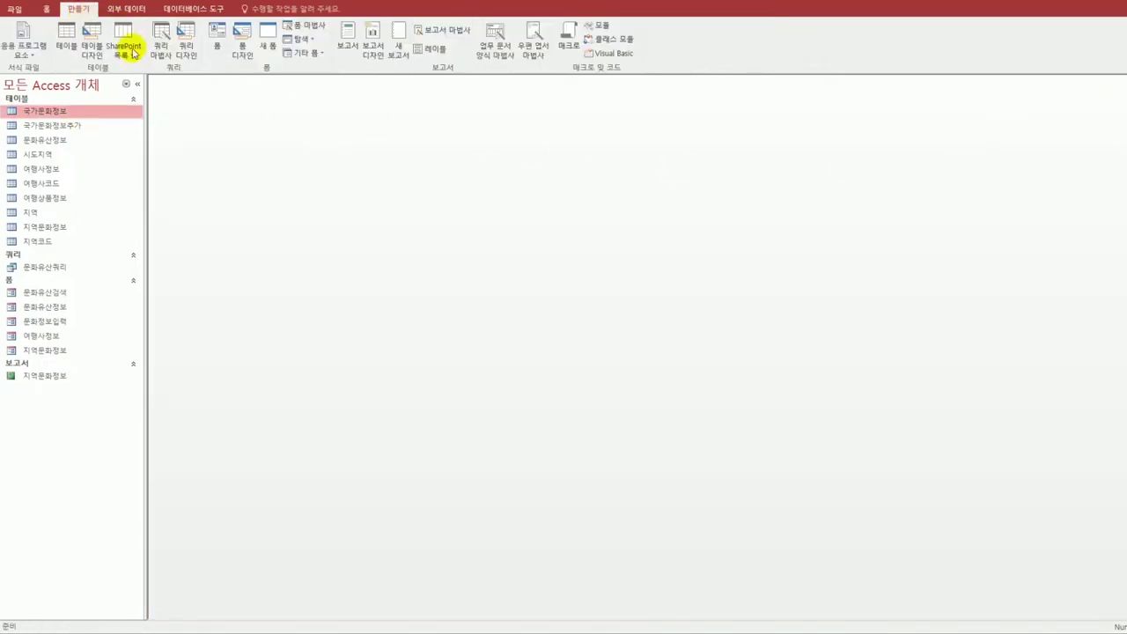
left_click(183, 58)
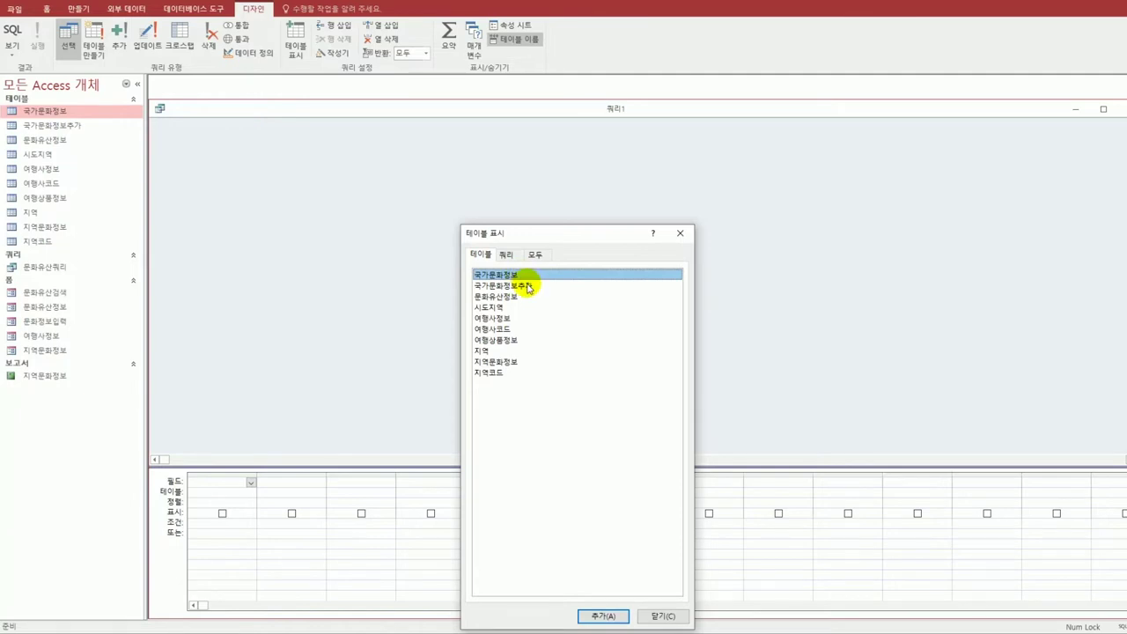
double_click(528, 286)
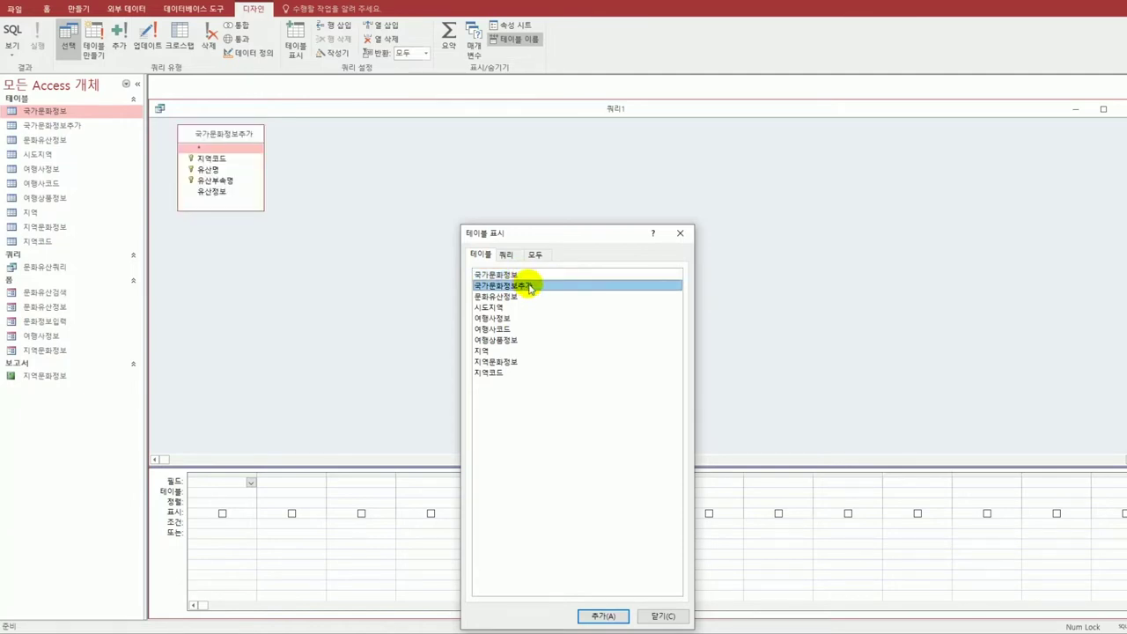
left_click(680, 232)
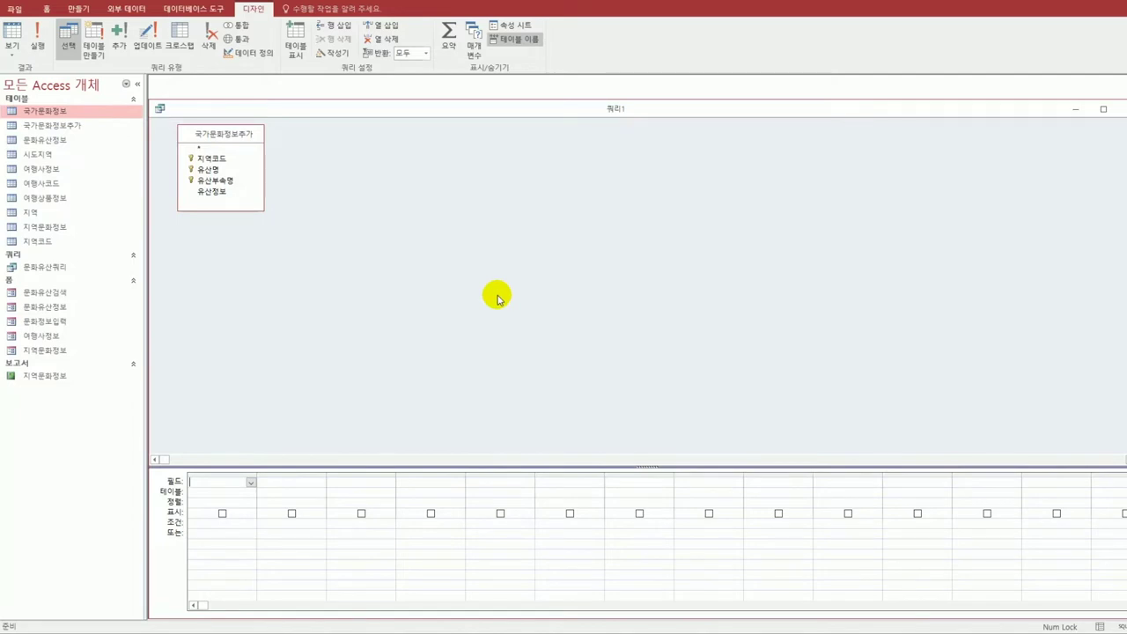
- Add the 지역코드, 유산명, 유산부속명 and 유산정보 fields to the query grid
double_click(215, 158)
double_click(218, 170)
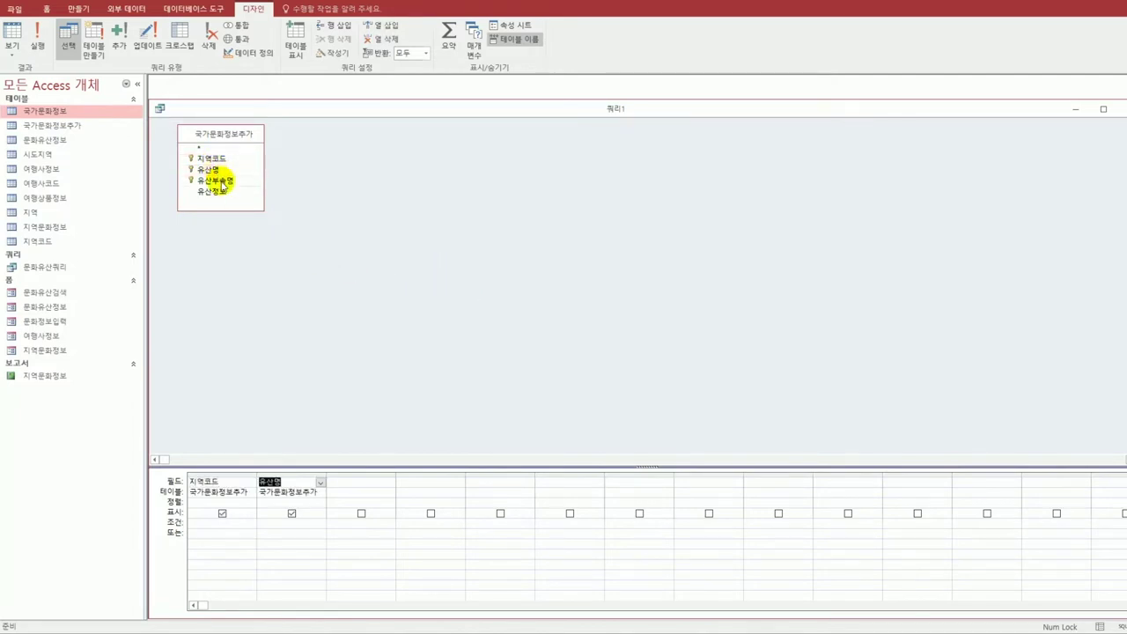
double_click(215, 181)
double_click(222, 194)
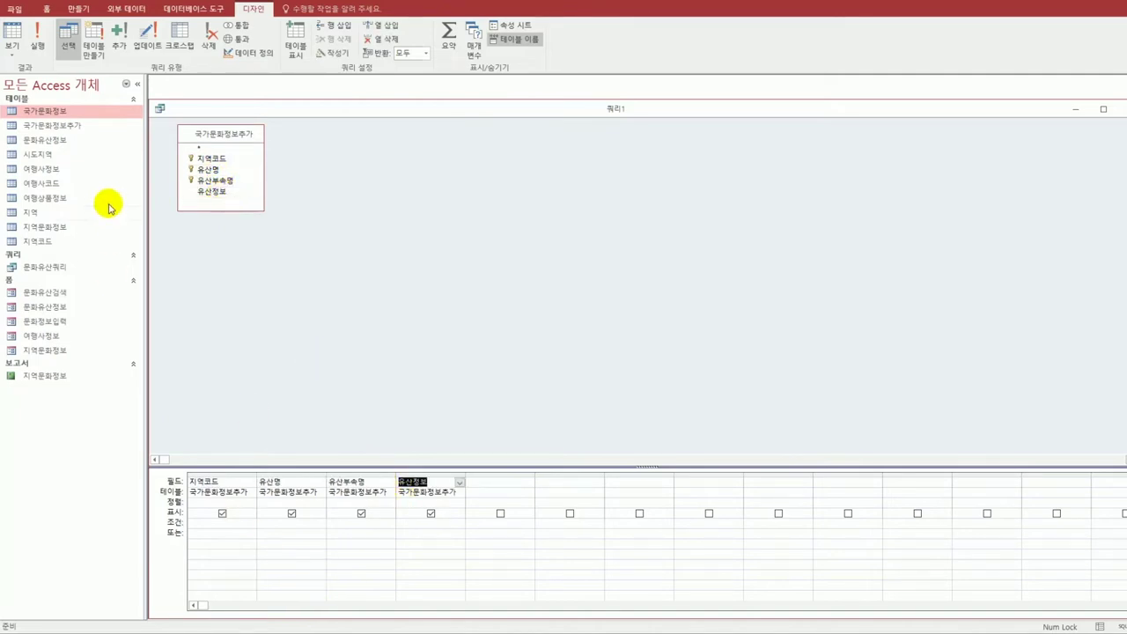
- Compare the records of the 국가문화정보추가 and 국가문화정보 tables in datasheet view and close both
double_click(88, 125)
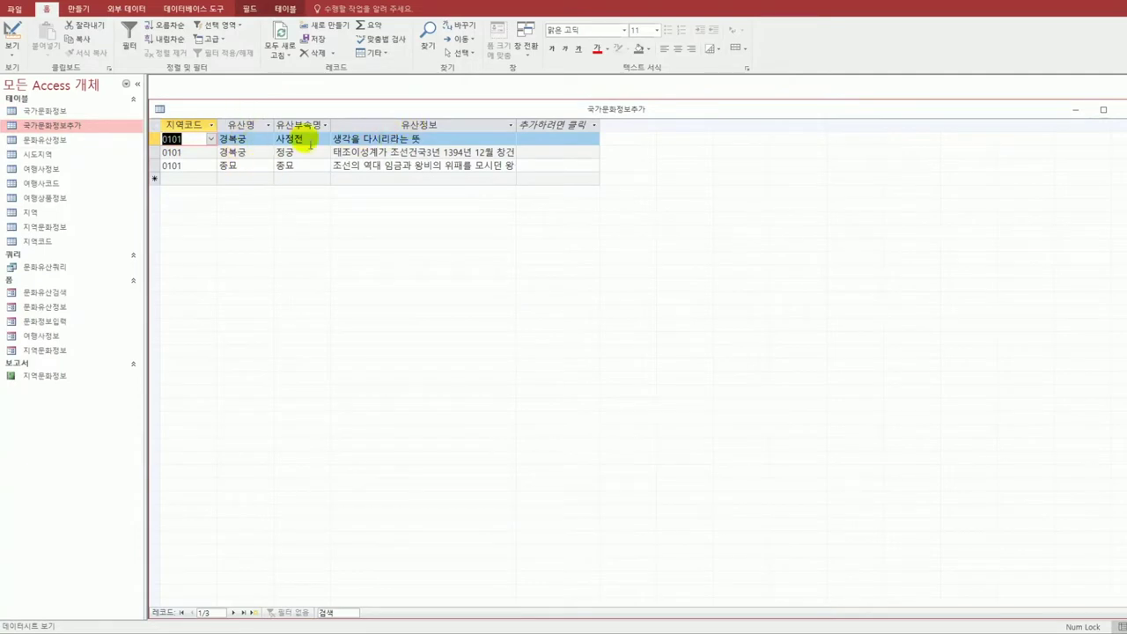
double_click(48, 112)
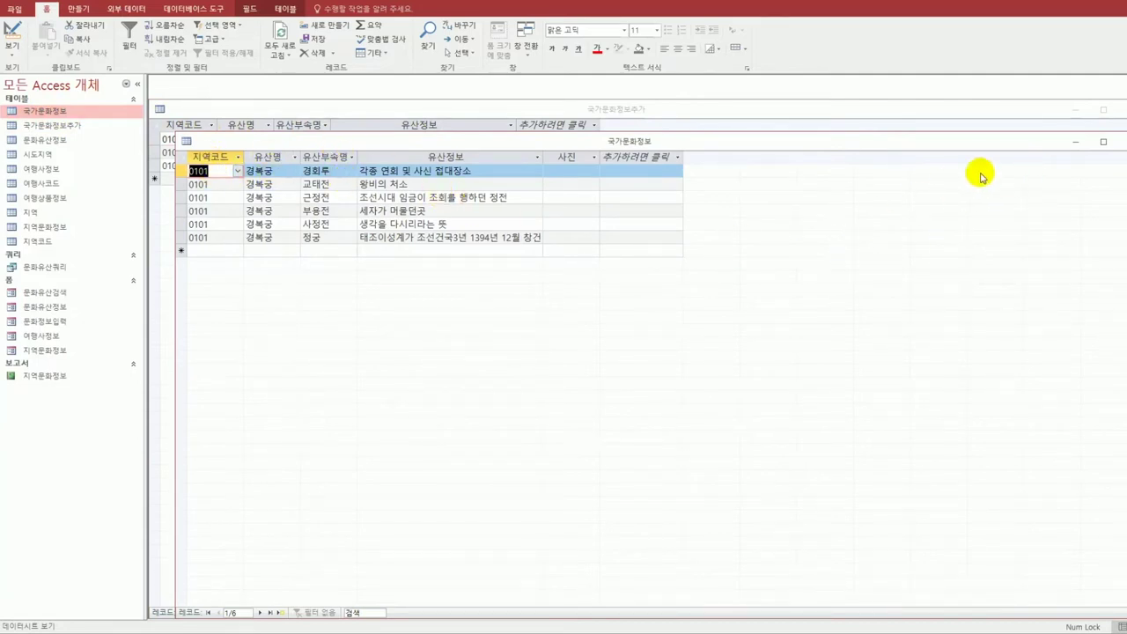
left_click(1104, 141)
left_click(1104, 109)
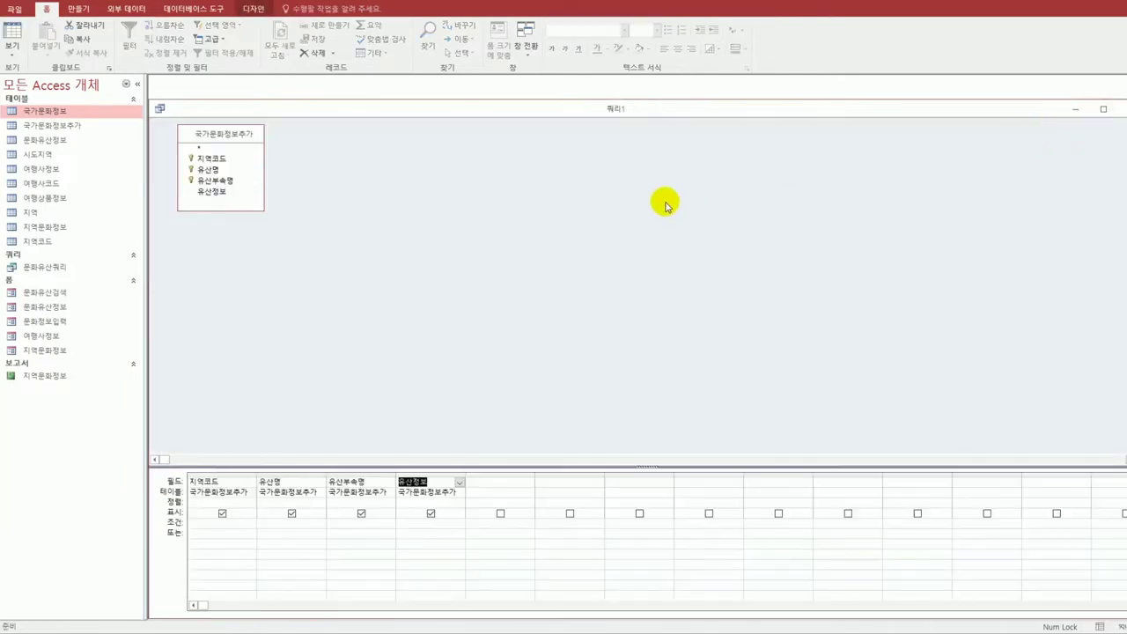
- Convert the query into an append query that adds rows to the 국가문화정보 table in the current database
left_click(425, 534)
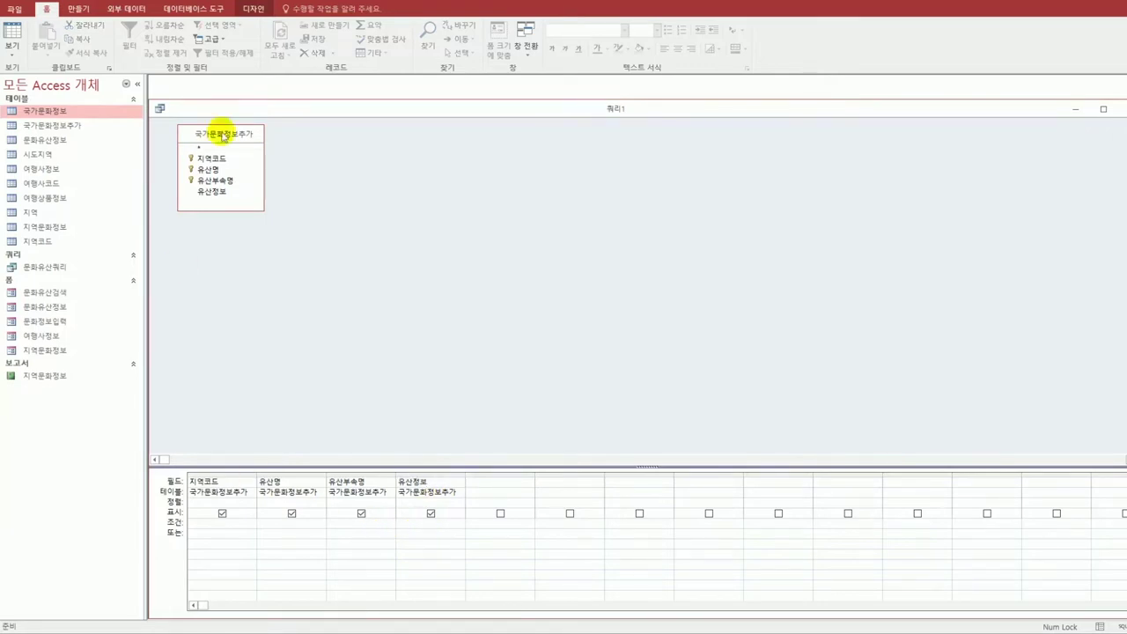
left_click(261, 10)
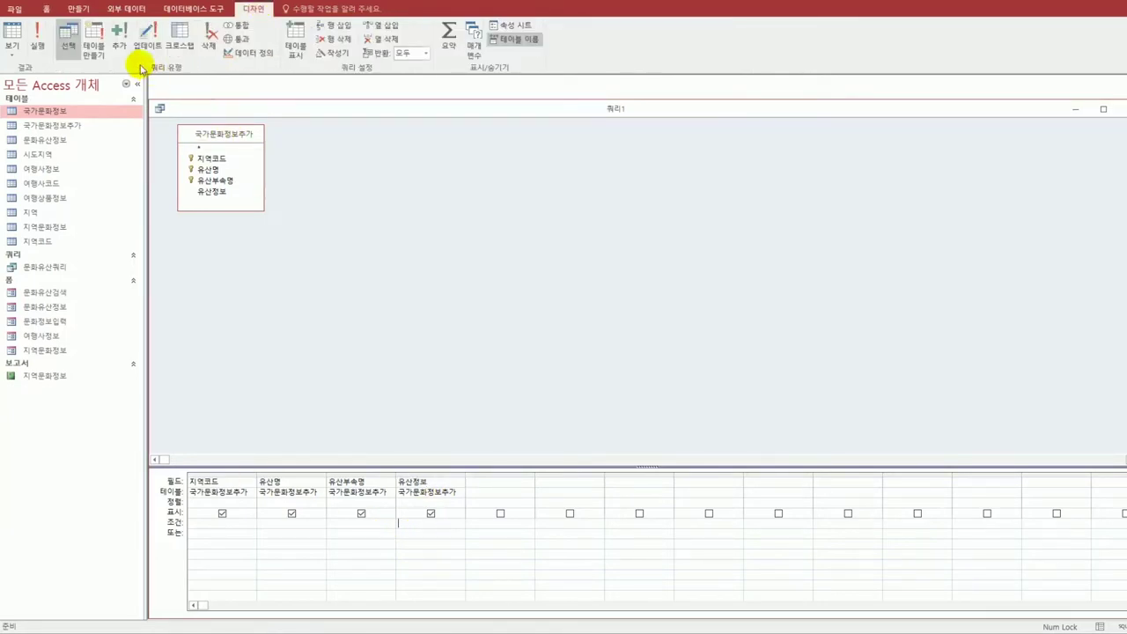
left_click(118, 37)
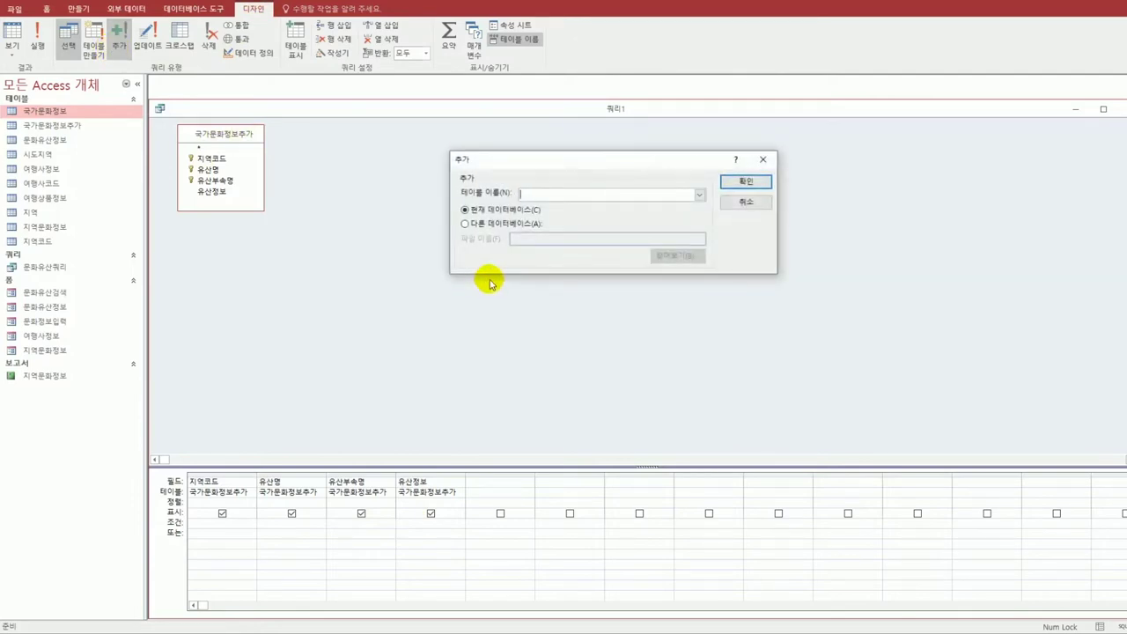
left_click(701, 195)
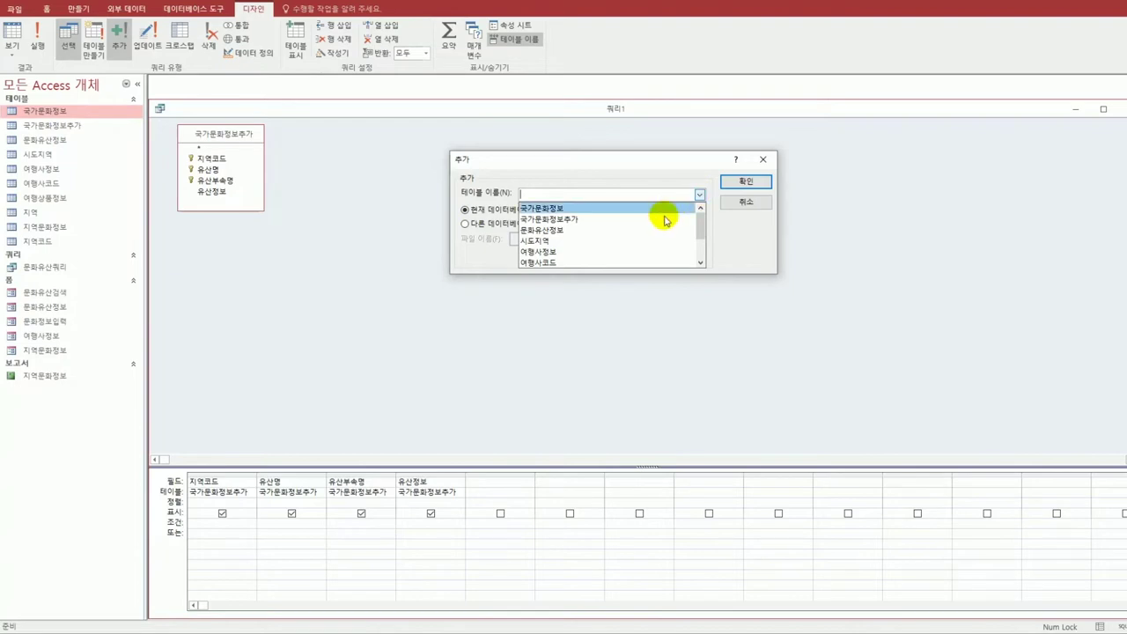
left_click(660, 209)
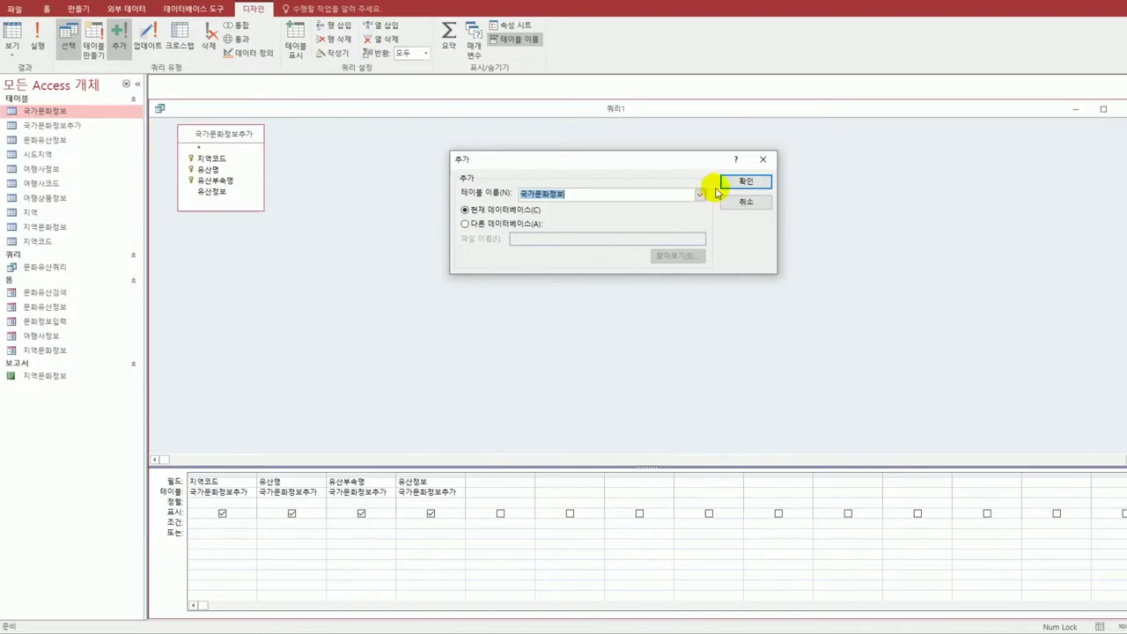
left_click(742, 181)
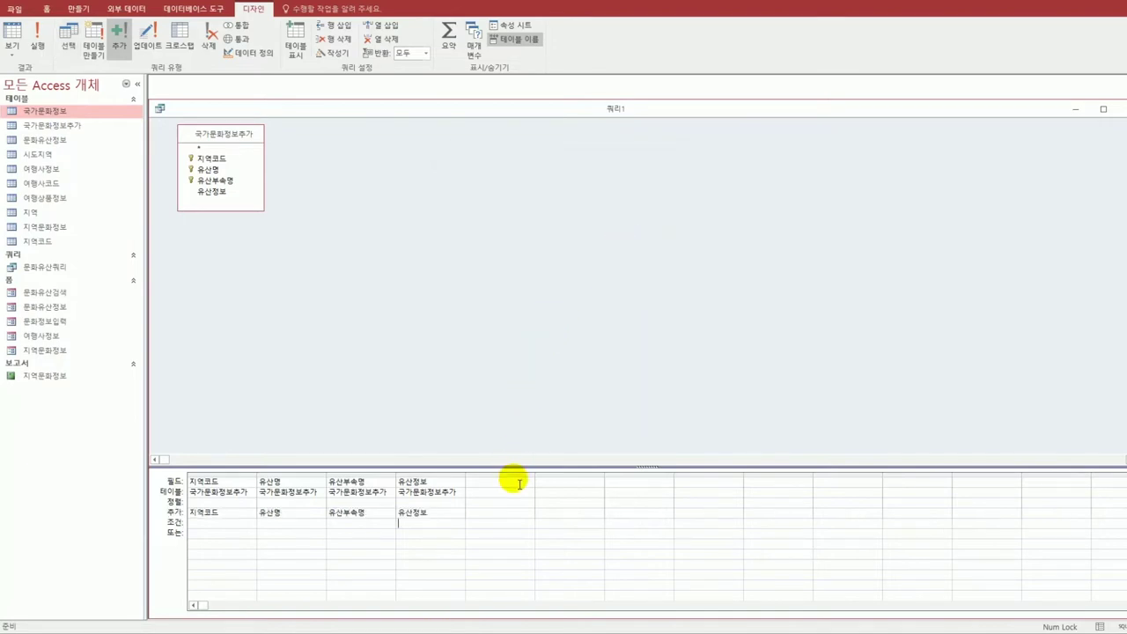
- Widen the 유산부속명 column of the query grid and enter the criterion (select 유산부속명 from 국가문화정보) for it
left_click(427, 526)
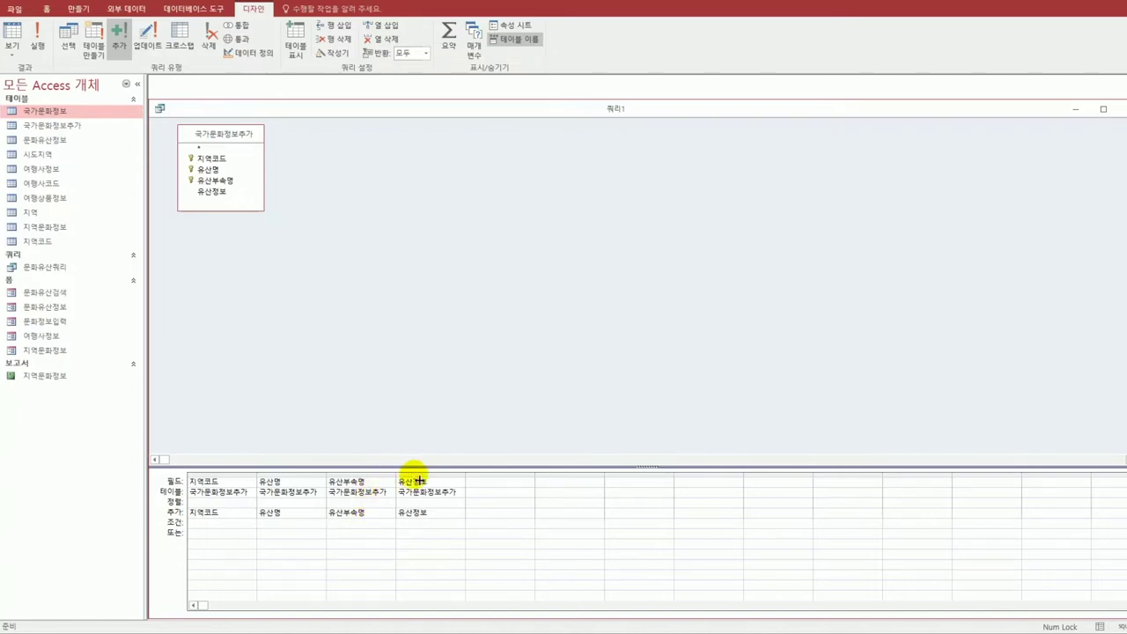
left_click_drag(468, 480, 495, 480)
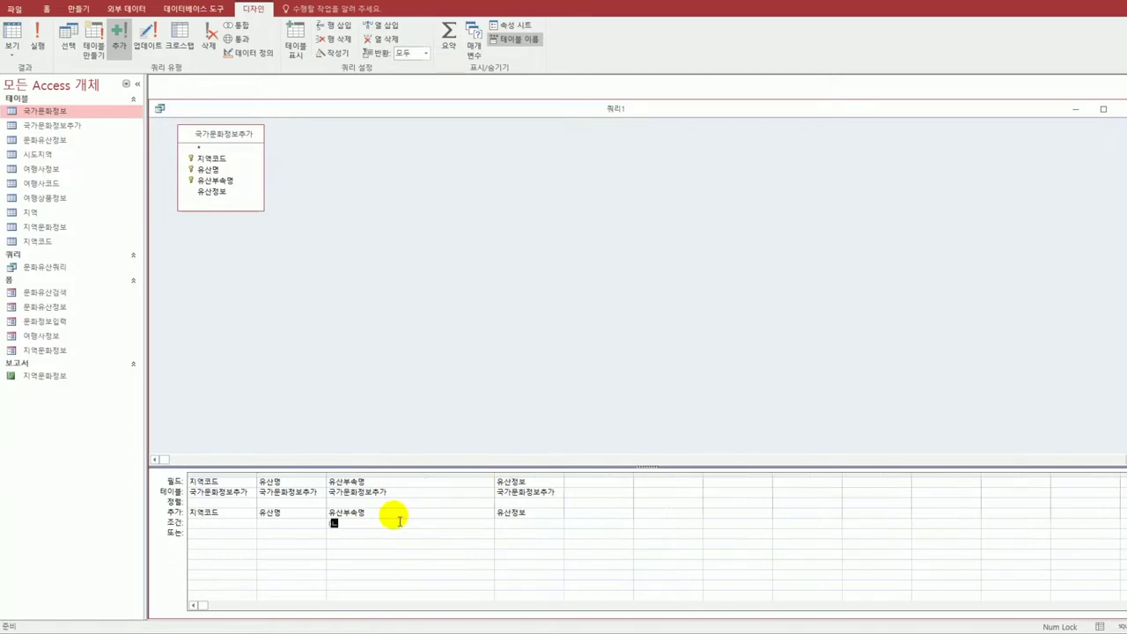
left_click(399, 521)
type("(selec")
type("t 유ㅅ")
type("산부ㅅ")
type("속ㅁ")
type("명 from")
type(" 국가")
type("문화정보")
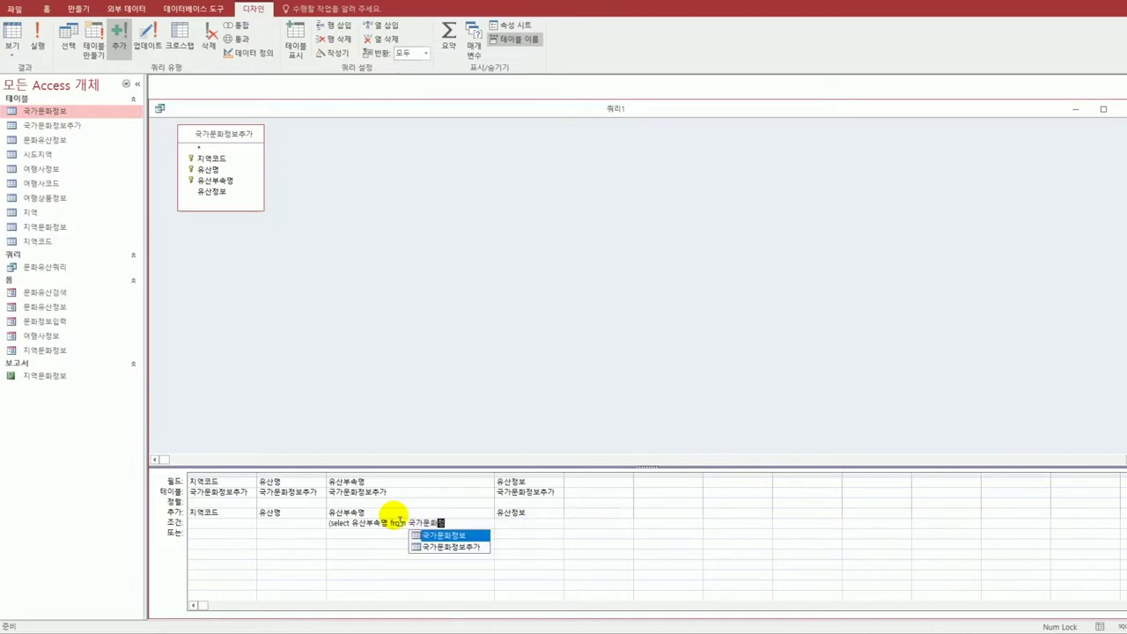
type(")")
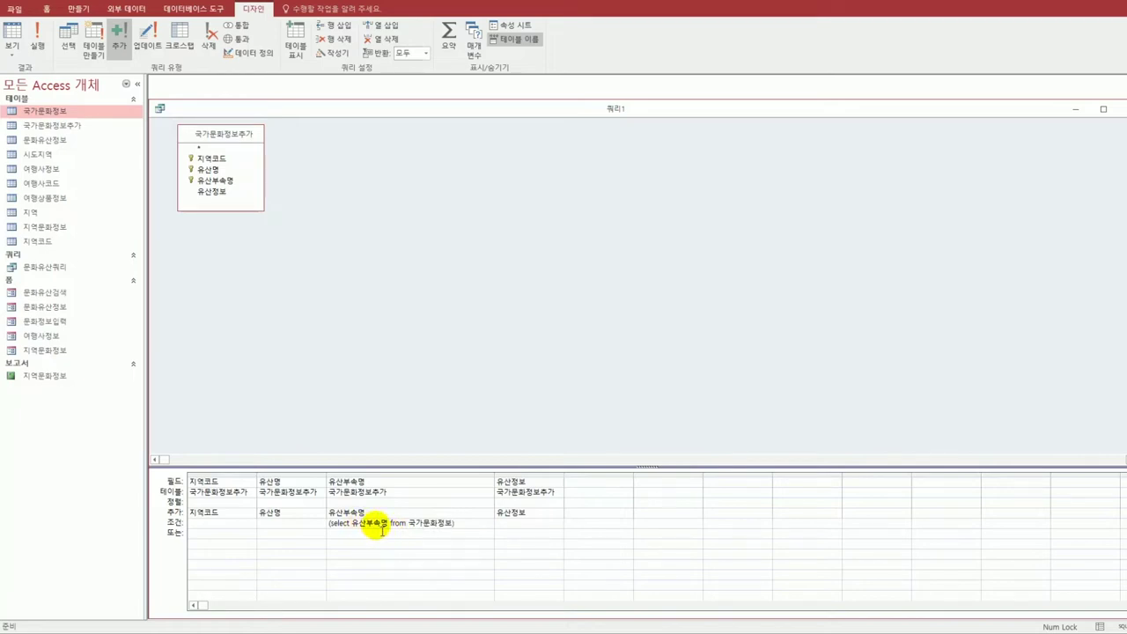
- Put not in before the subquery in the 유산부속명 criterion
left_click(334, 527)
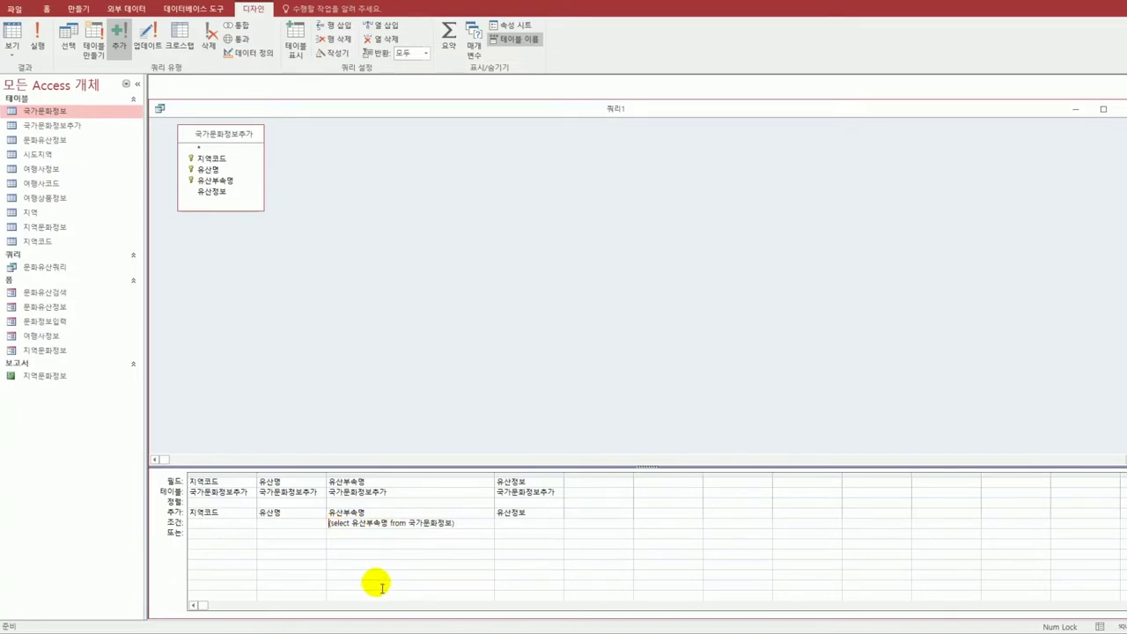
type("not in")
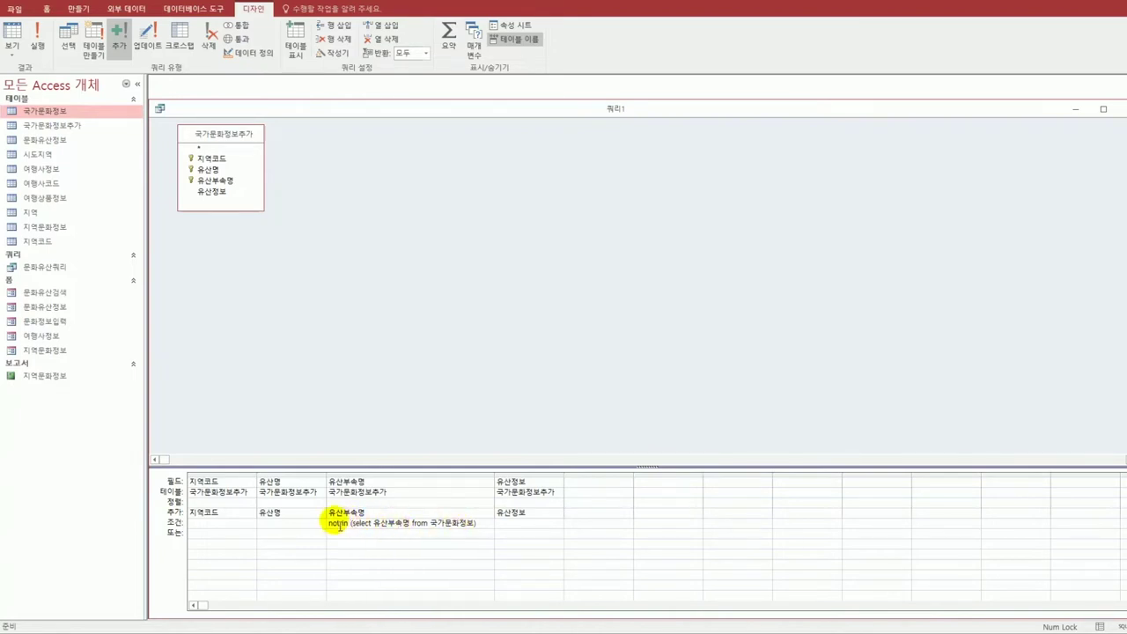
left_click(341, 540)
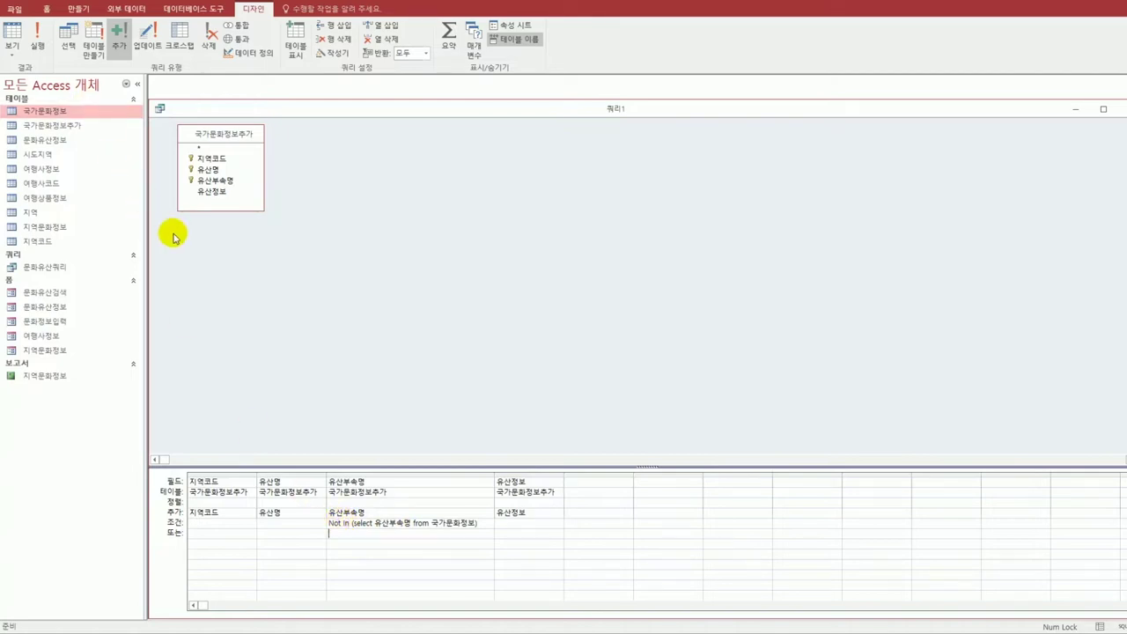
- Run the append query and agree to add the selected rows
left_click(38, 42)
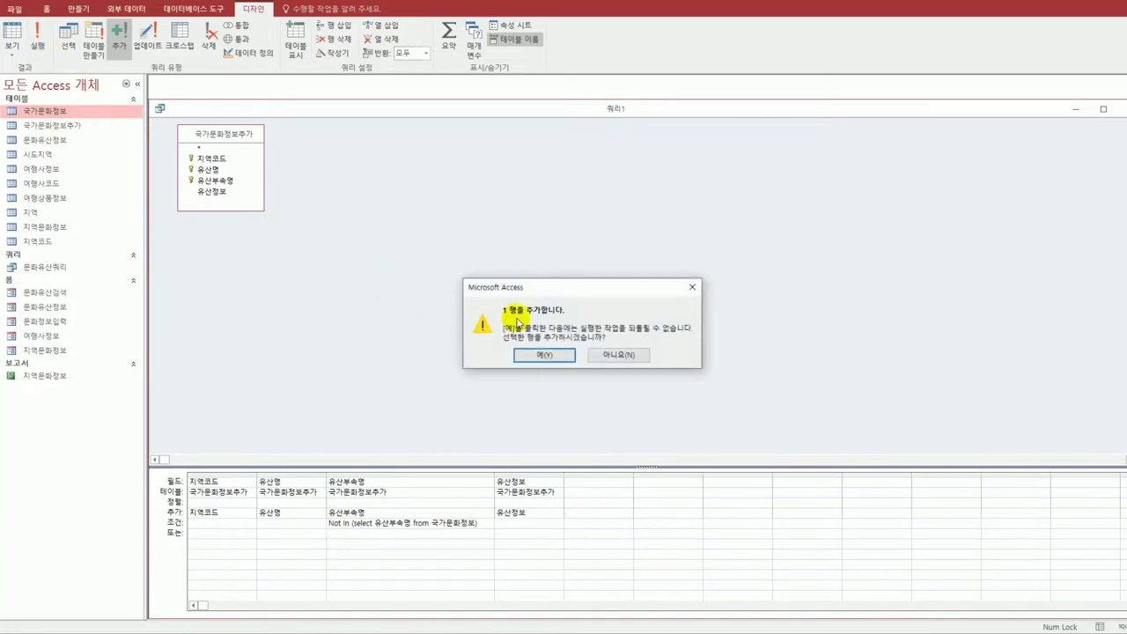
left_click_drag(556, 282, 473, 236)
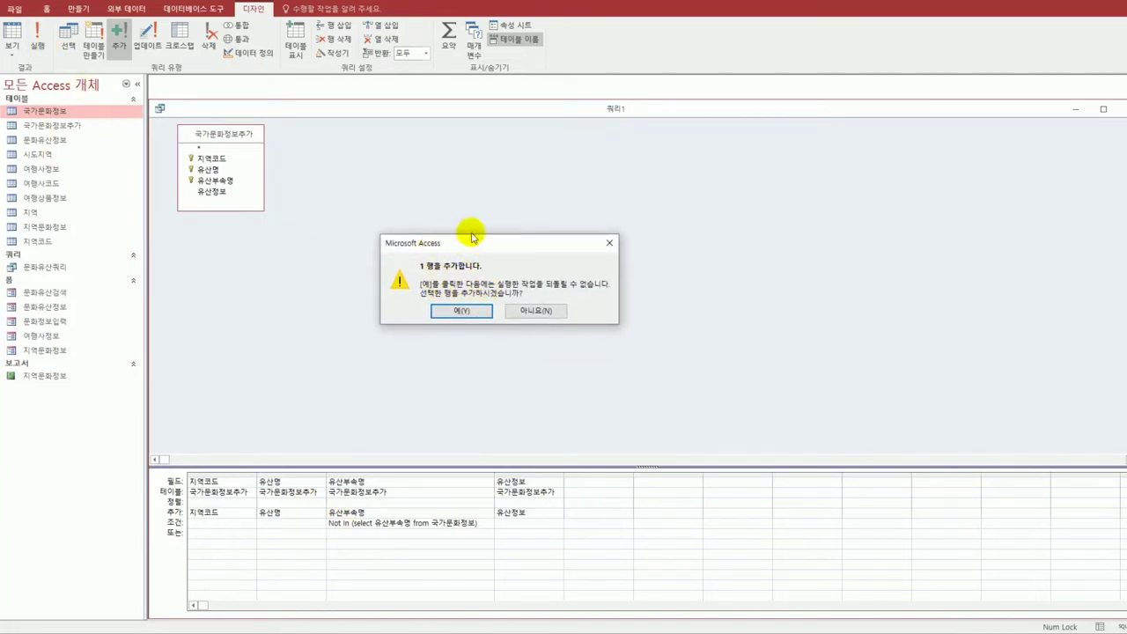
left_click(478, 312)
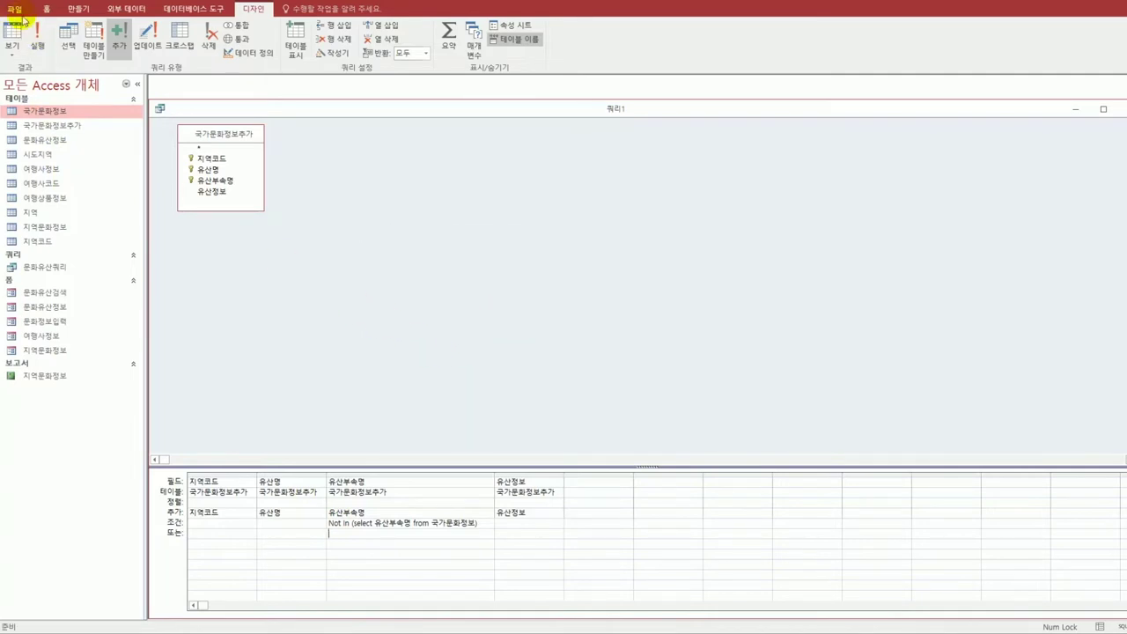
- Save the append query as 정보추가쿼리 and close it
key("ctrl+s")
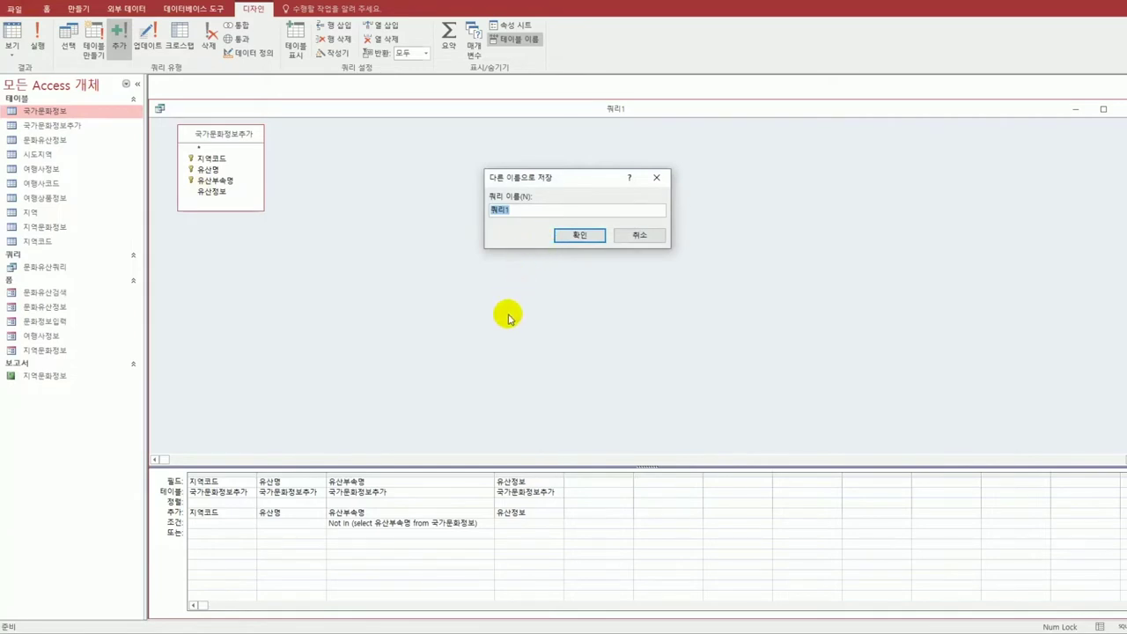
type("w")
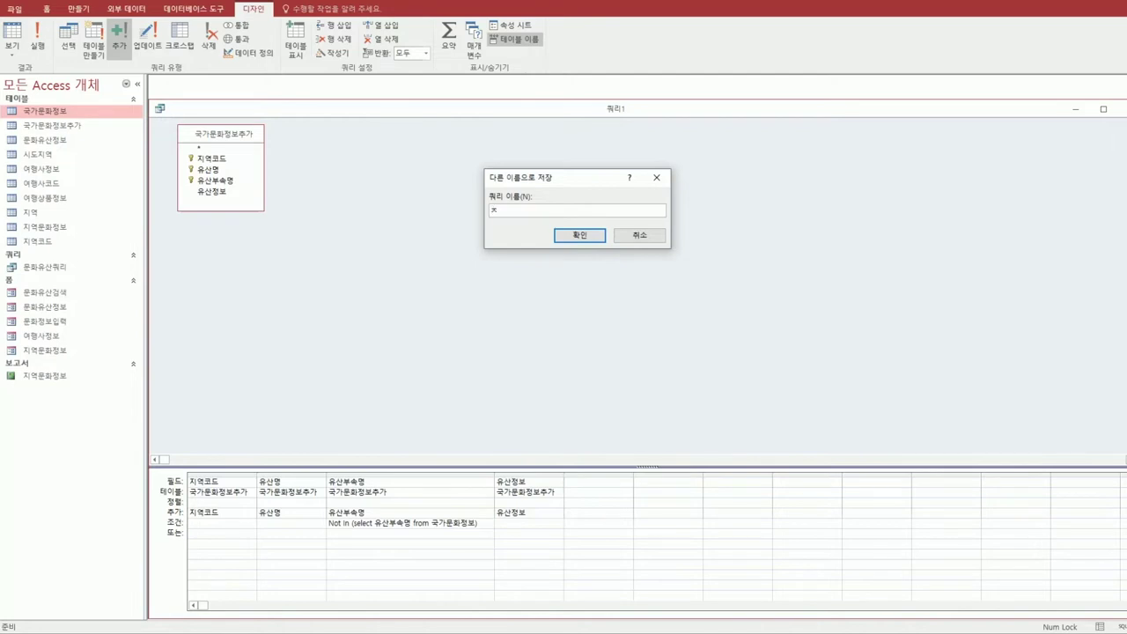
type("보추가쿼리")
left_click(563, 236)
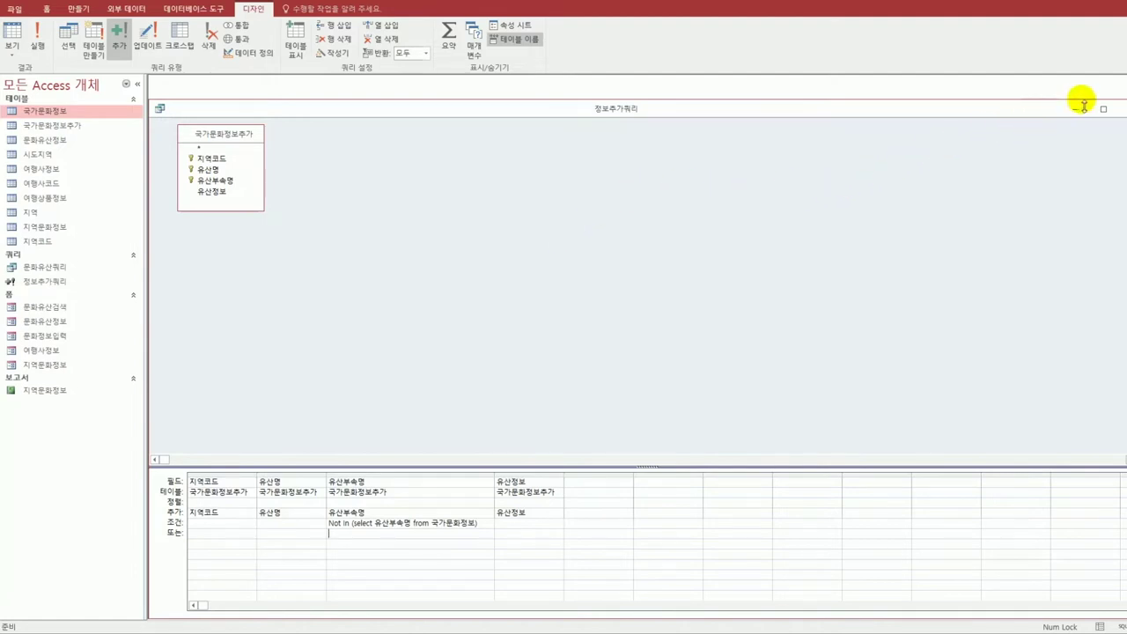
left_click(1116, 108)
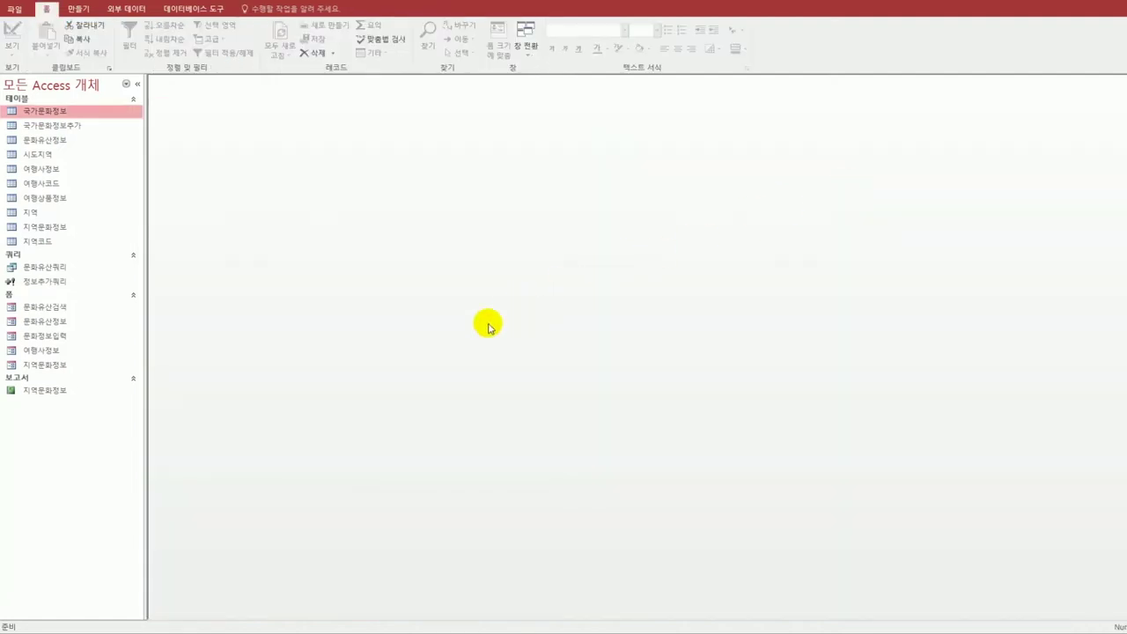
- Open the 여행상품정보 table in Design view
left_click(74, 200)
right_click(76, 205)
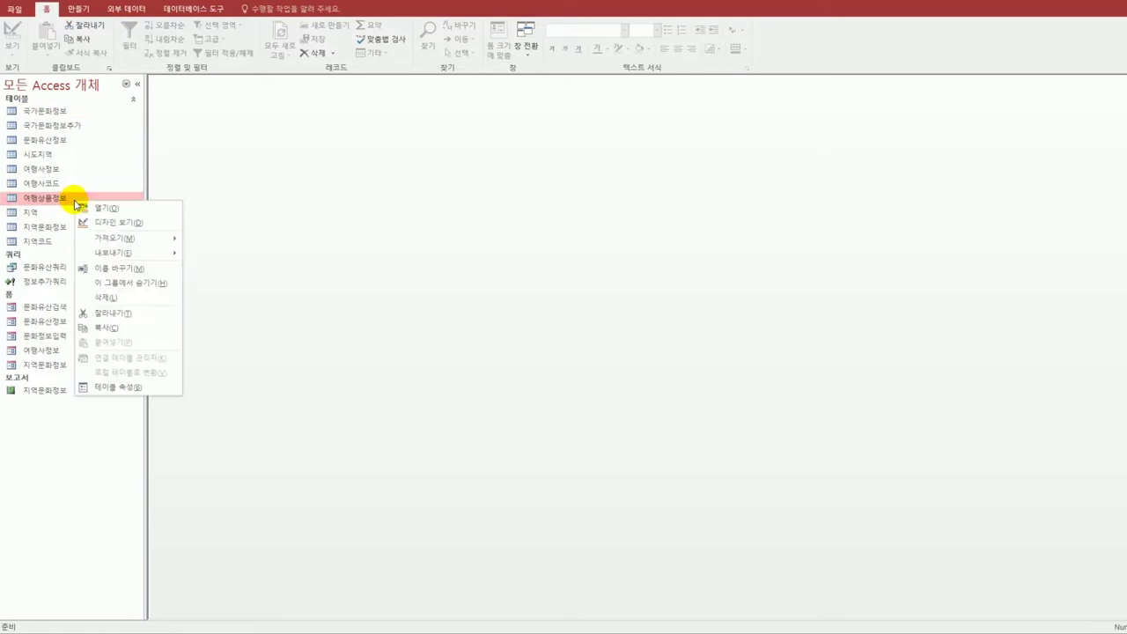
left_click(118, 217)
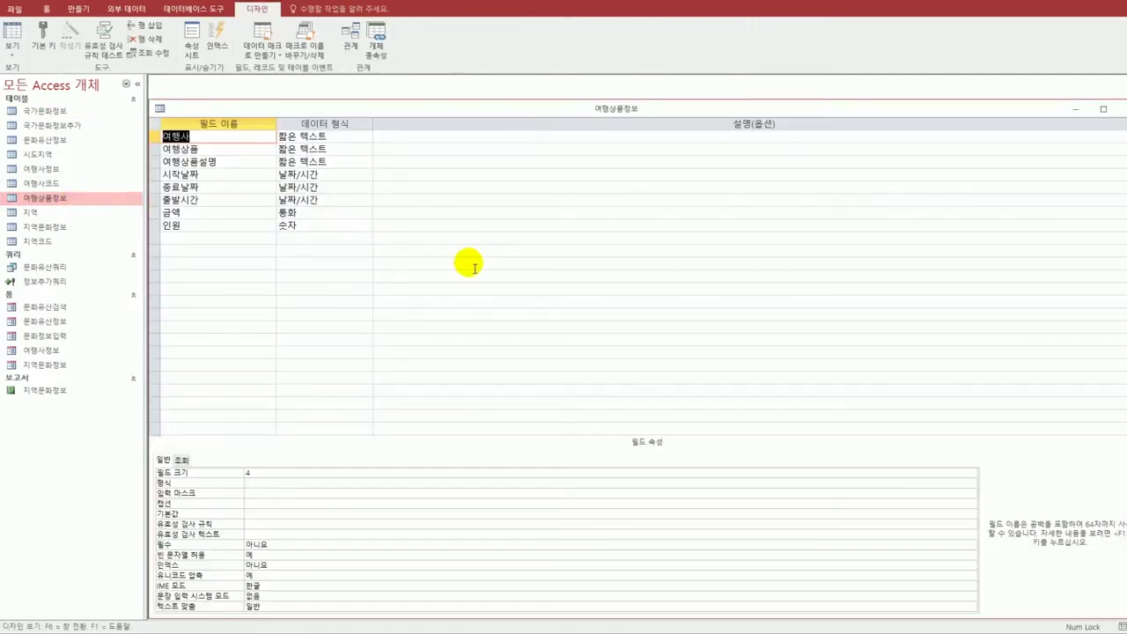
- Change the lookup display control of the 여행사 field to 콤보 상자
left_click(211, 141)
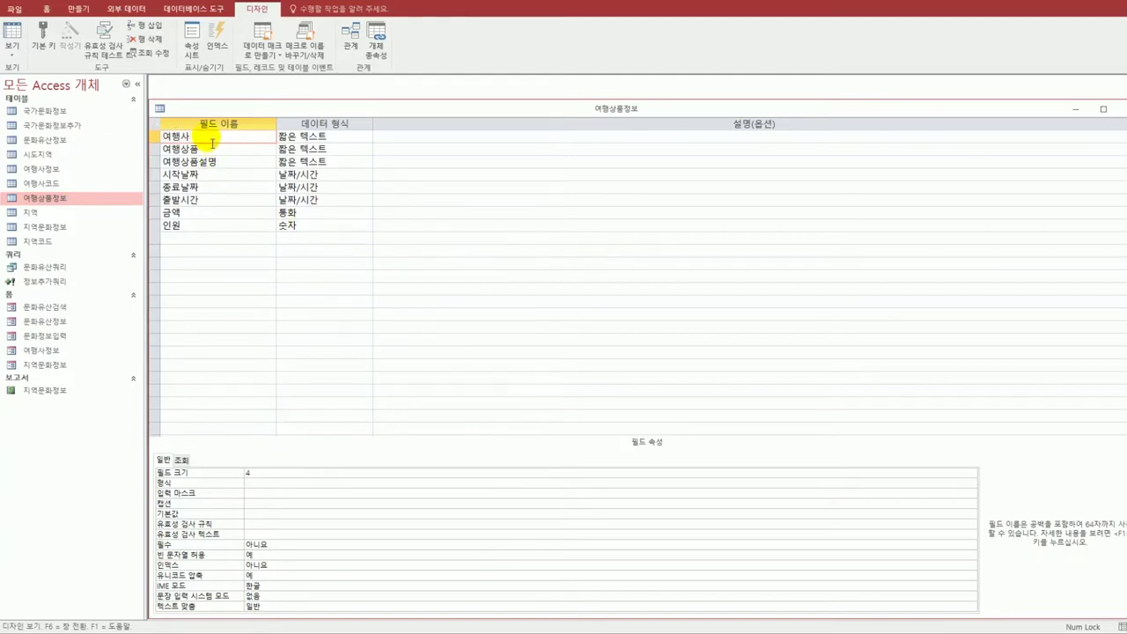
left_click(181, 459)
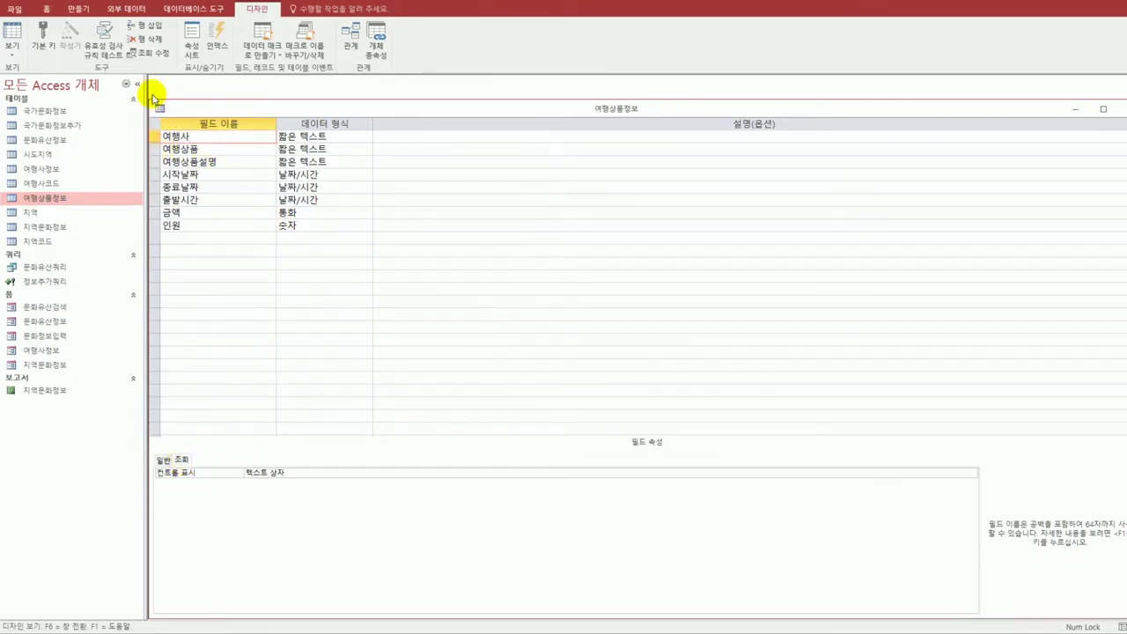
left_click_drag(152, 101, 269, 168)
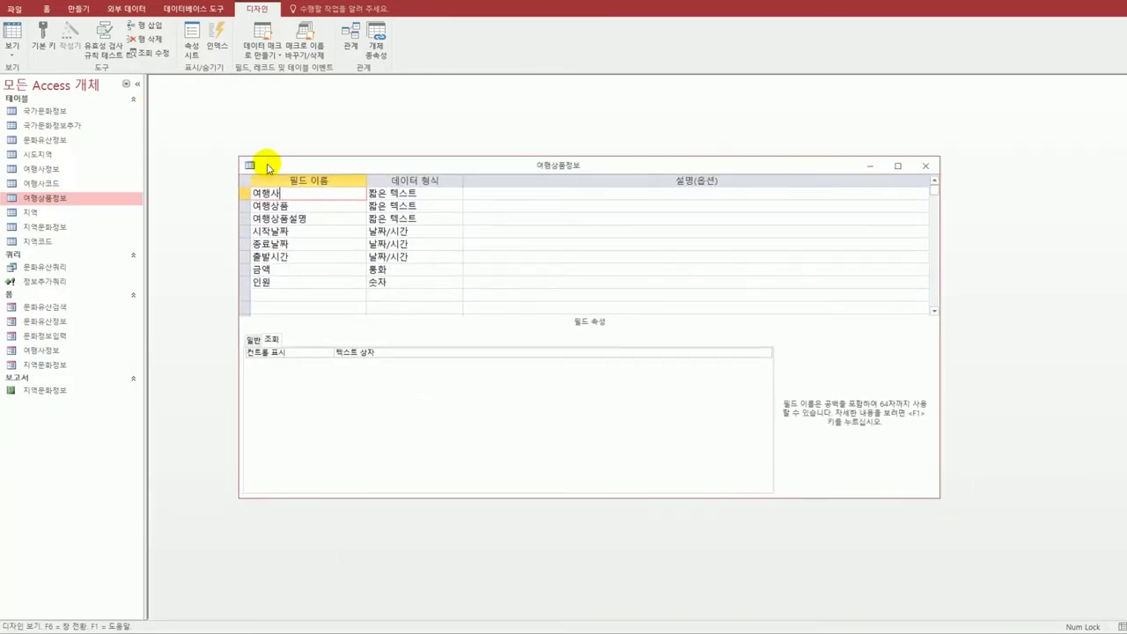
left_click(757, 354)
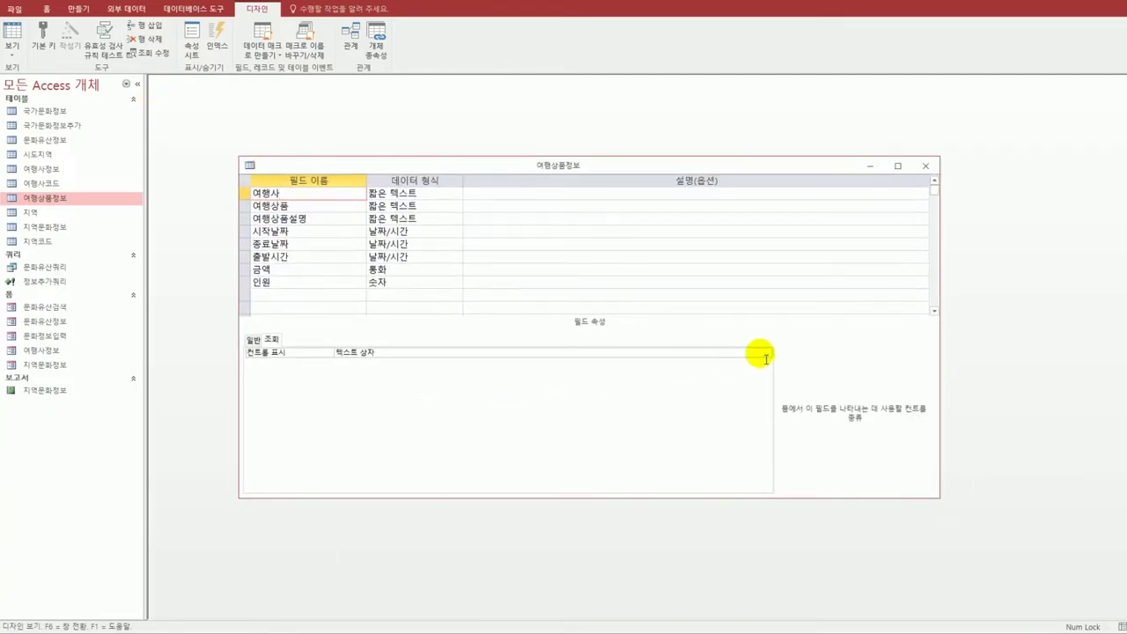
left_click(764, 355)
left_click(620, 392)
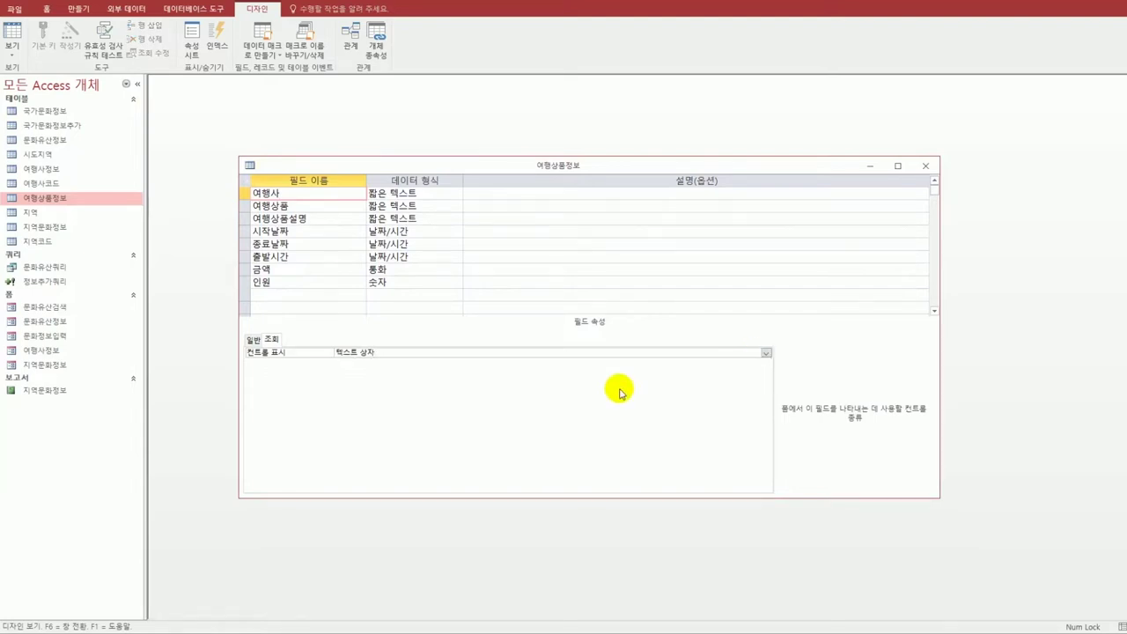
left_click(765, 354)
left_click(734, 386)
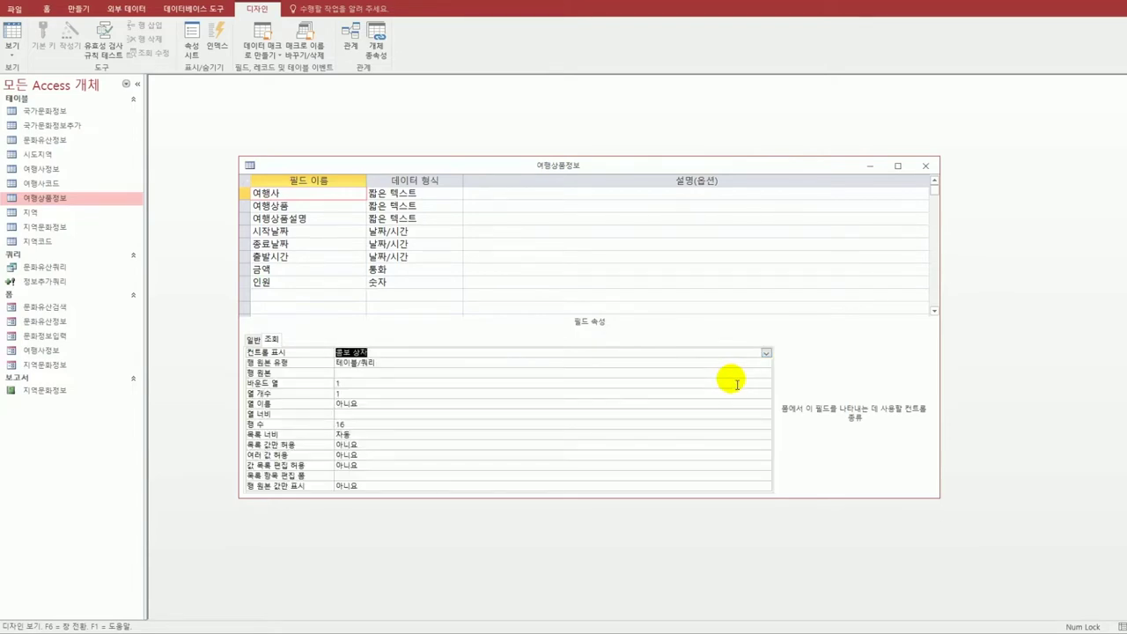
- Build the lookup's row source from the 여행사코드 table with the fields 여행사, 전화번호 and 담당자, and save the update
left_click(473, 374)
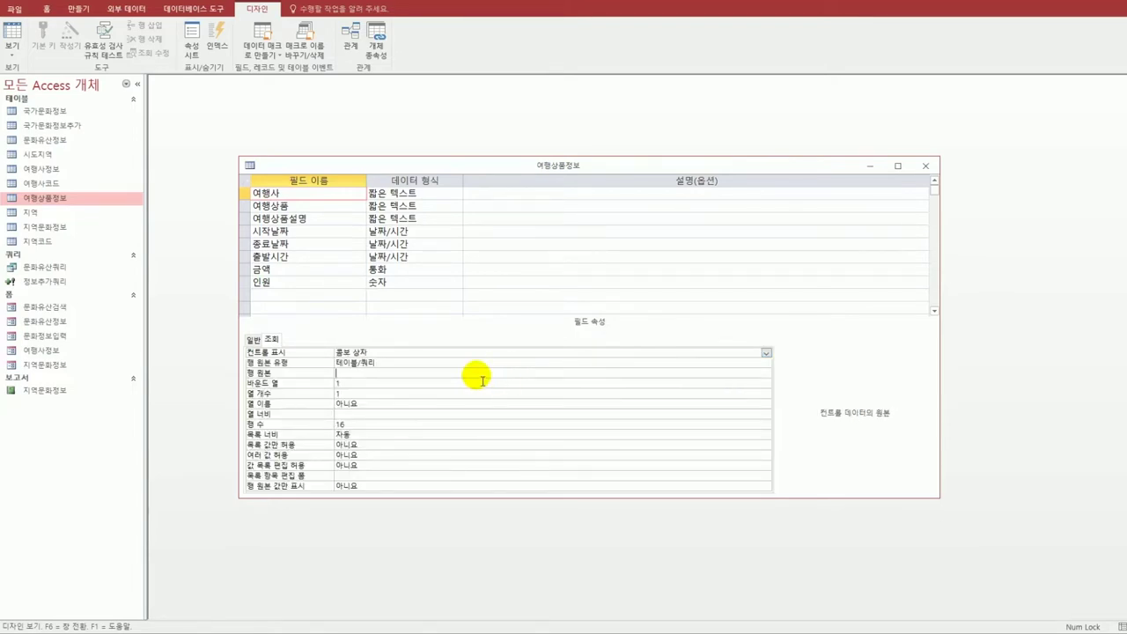
left_click(766, 374)
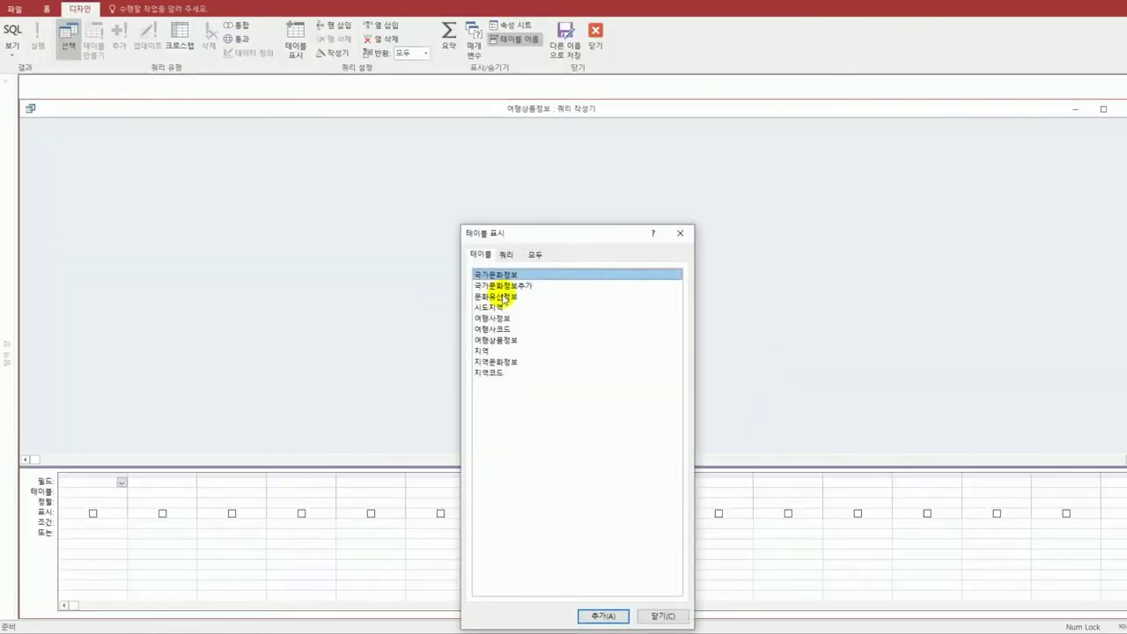
double_click(514, 330)
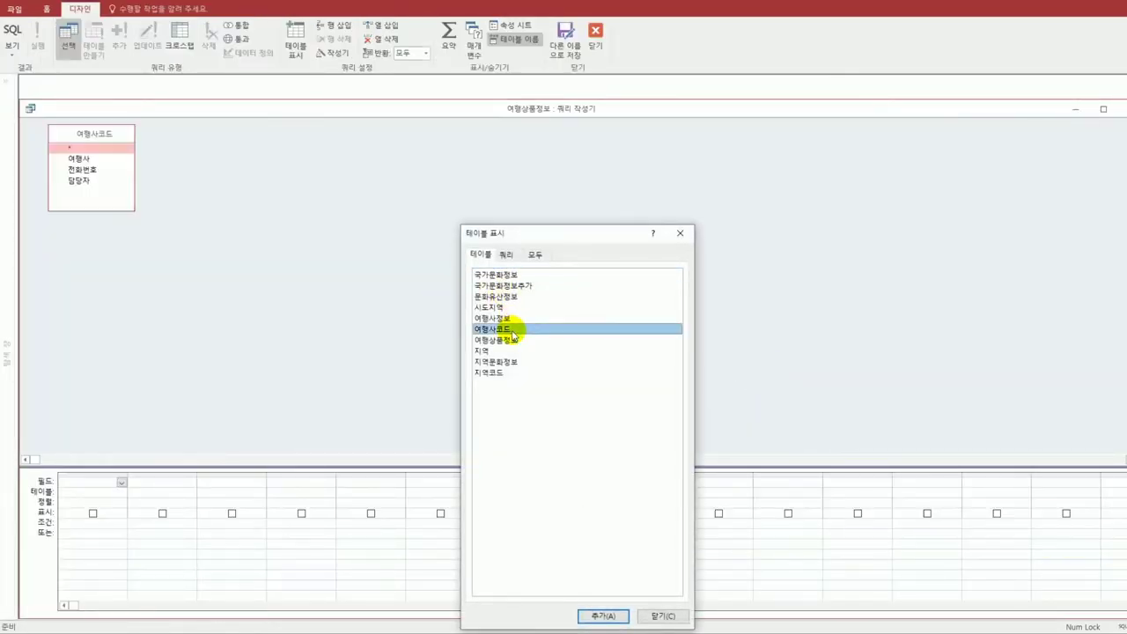
left_click(680, 234)
double_click(77, 158)
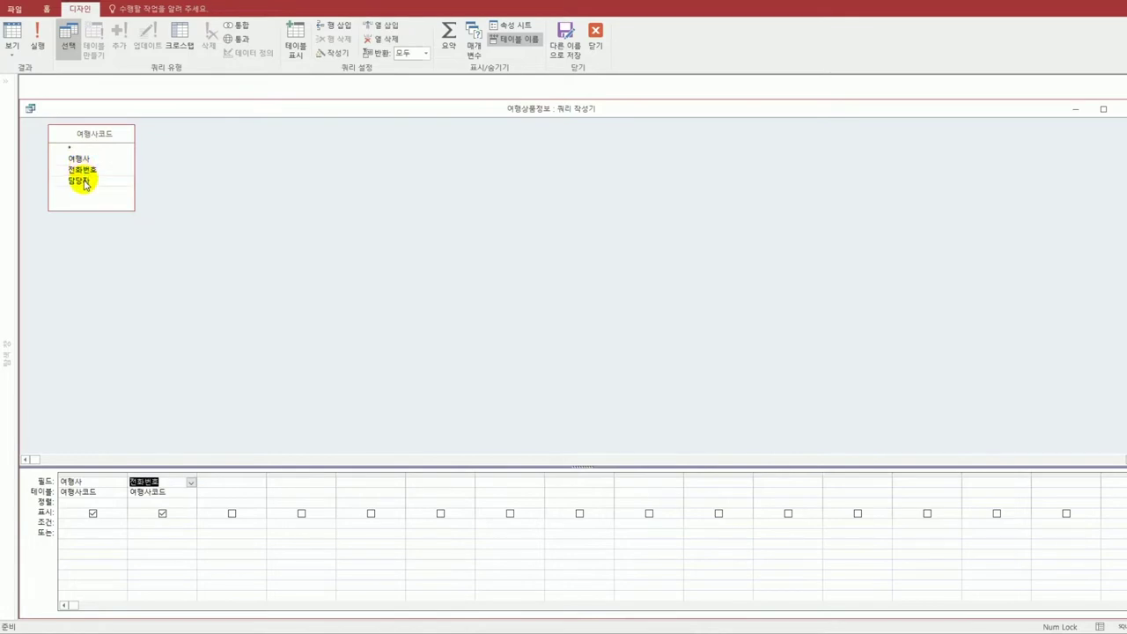
double_click(81, 181)
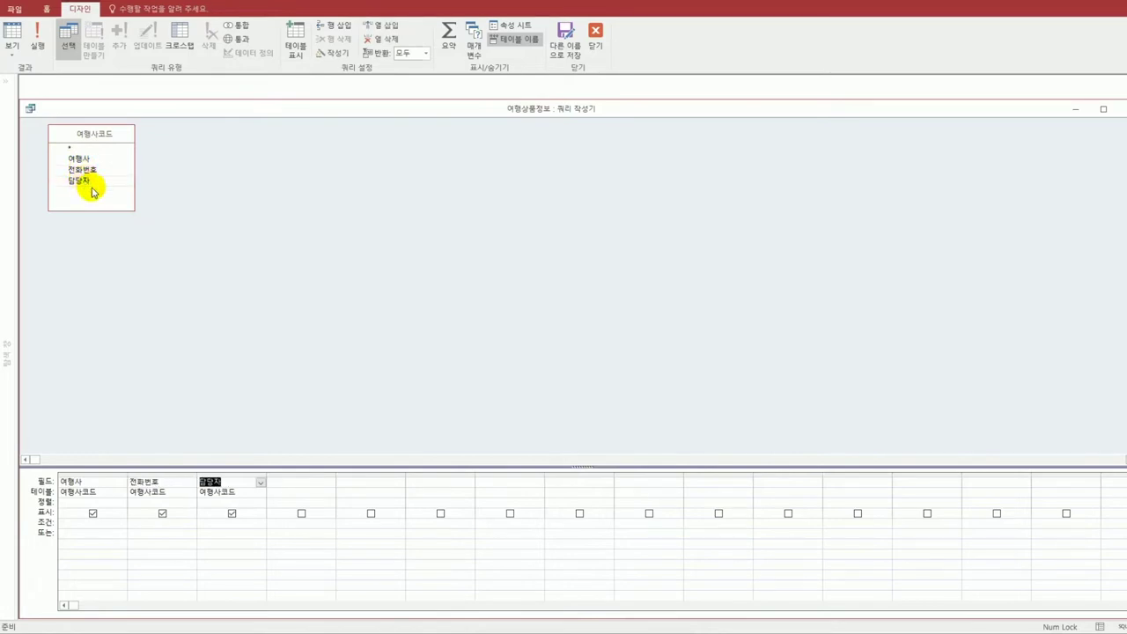
left_click(1124, 108)
left_click(483, 362)
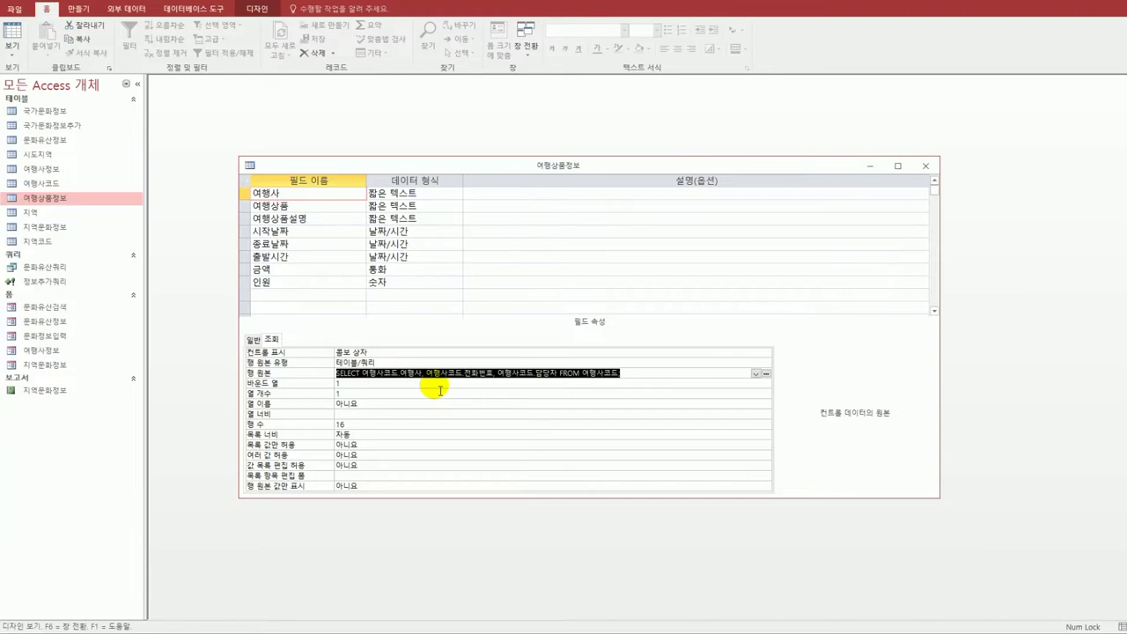
- Sort the row source query by 전화번호 in ascending order (오름차순) and save the update
left_click(765, 374)
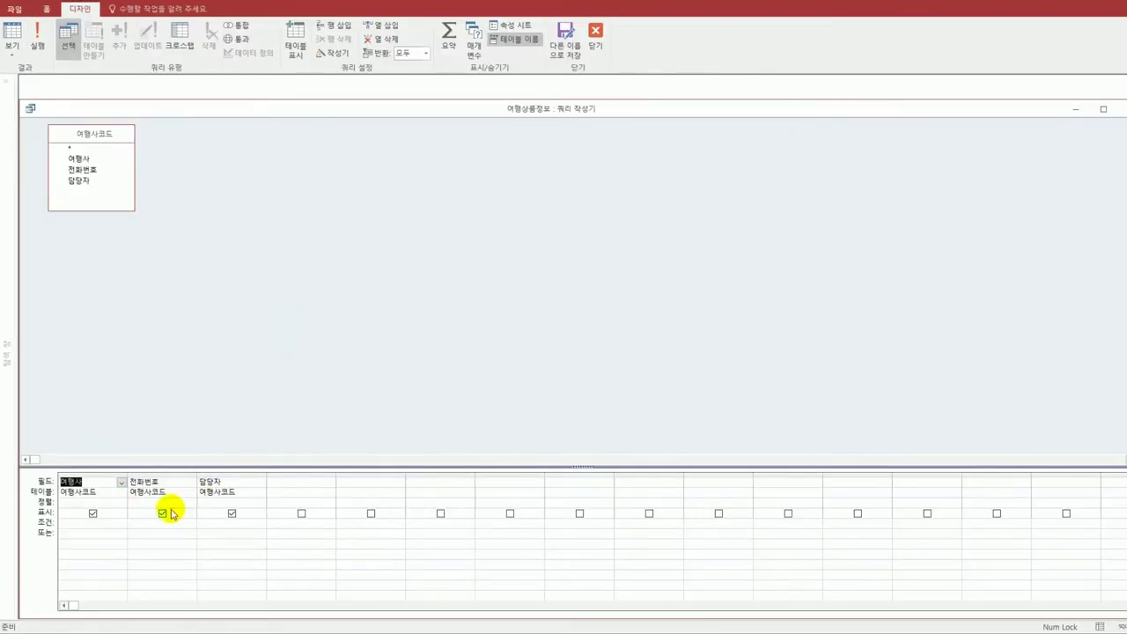
left_click(178, 502)
left_click(191, 503)
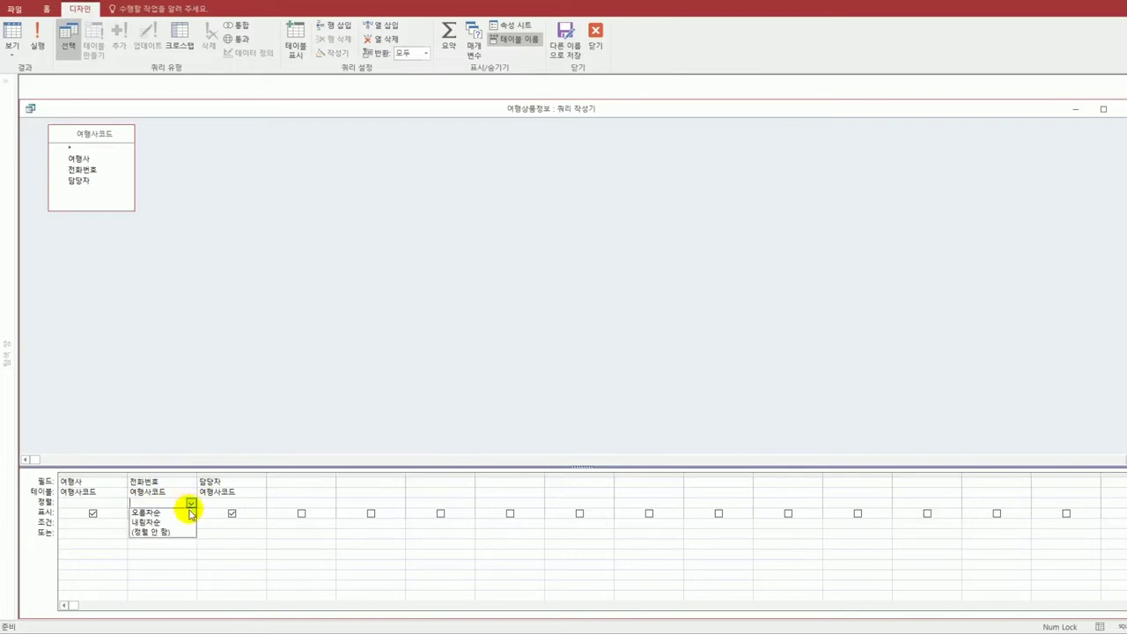
left_click(190, 512)
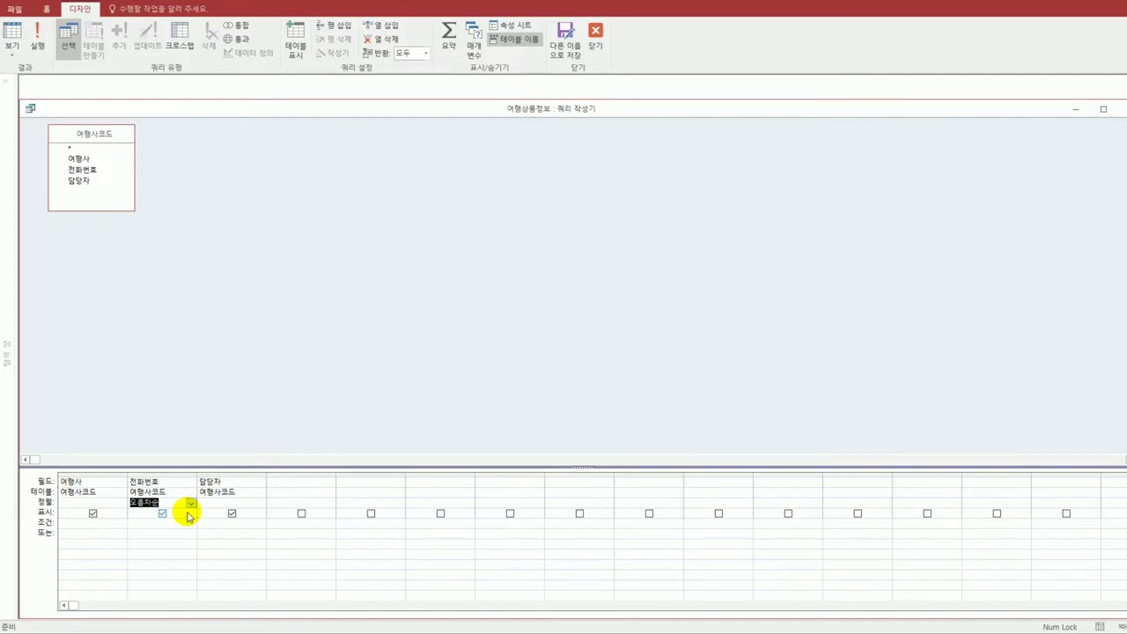
left_click(1120, 112)
left_click(480, 359)
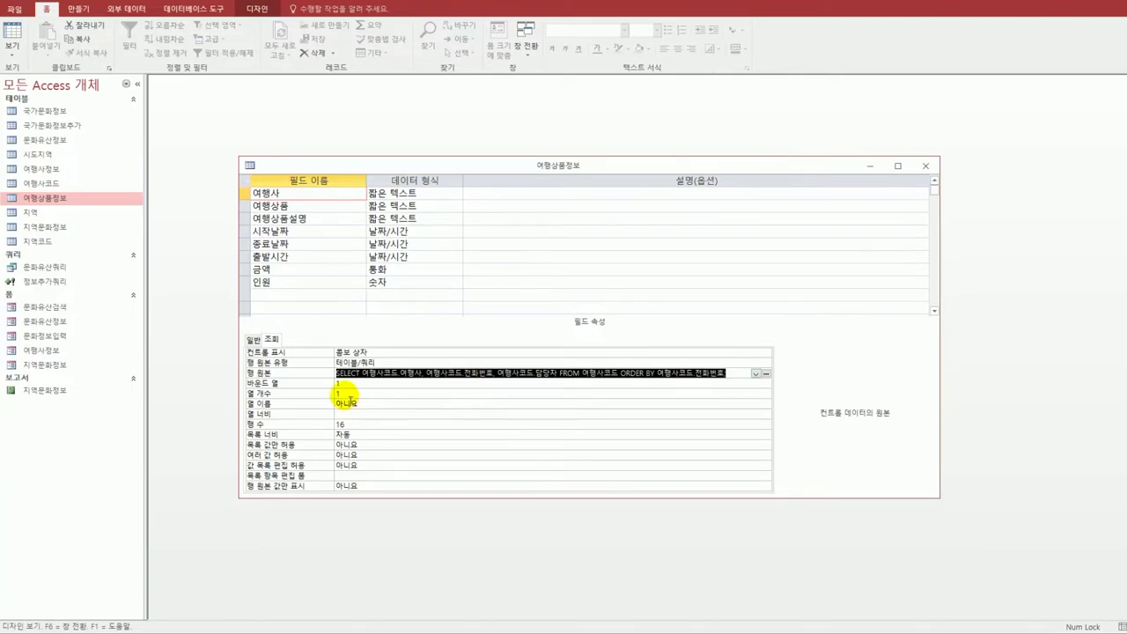
- Set the lookup's column count to 3 and its column widths to 1cm;2cm;2cm
double_click(337, 393)
type("3")
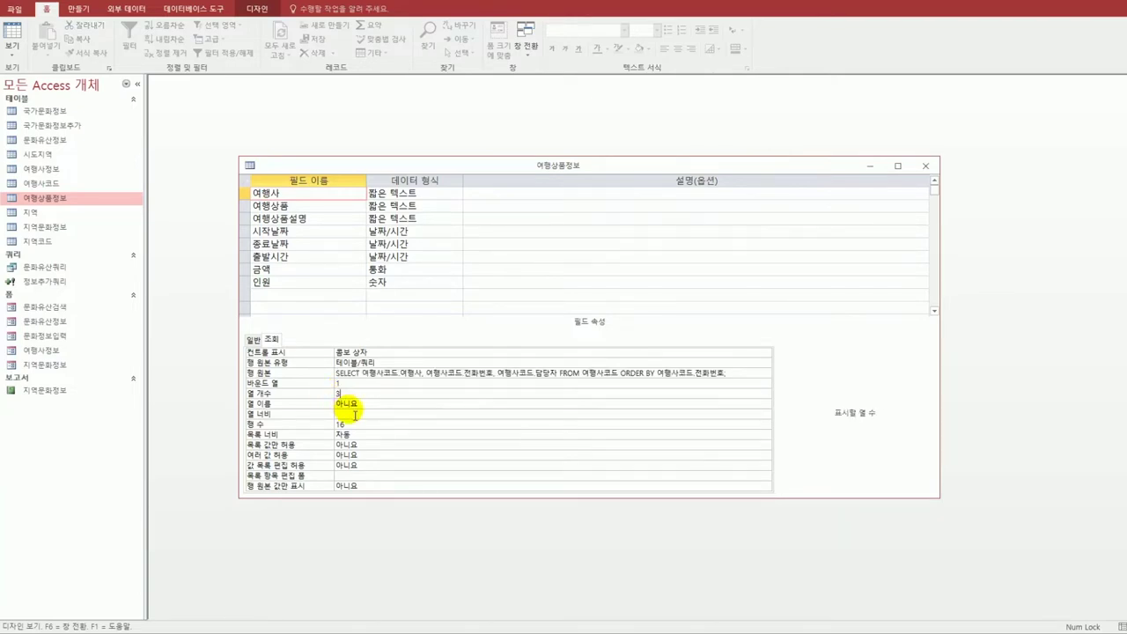
left_click(356, 414)
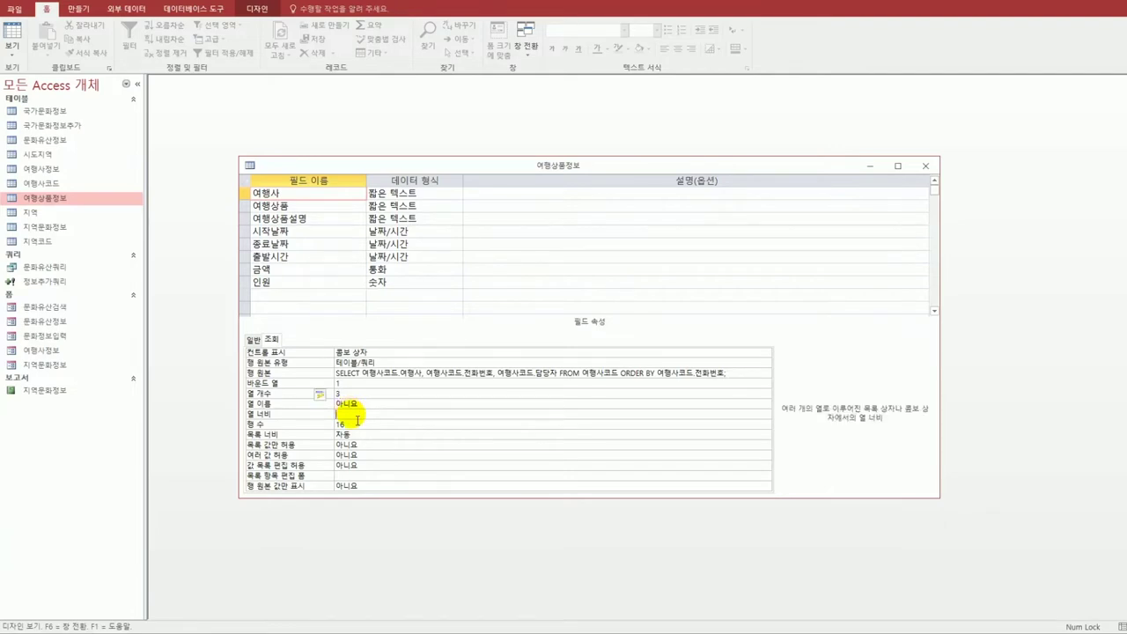
type("1;2;2")
- Set the lookup's list width to 6cm and 목록 값만 허용 to 예
left_click(330, 434)
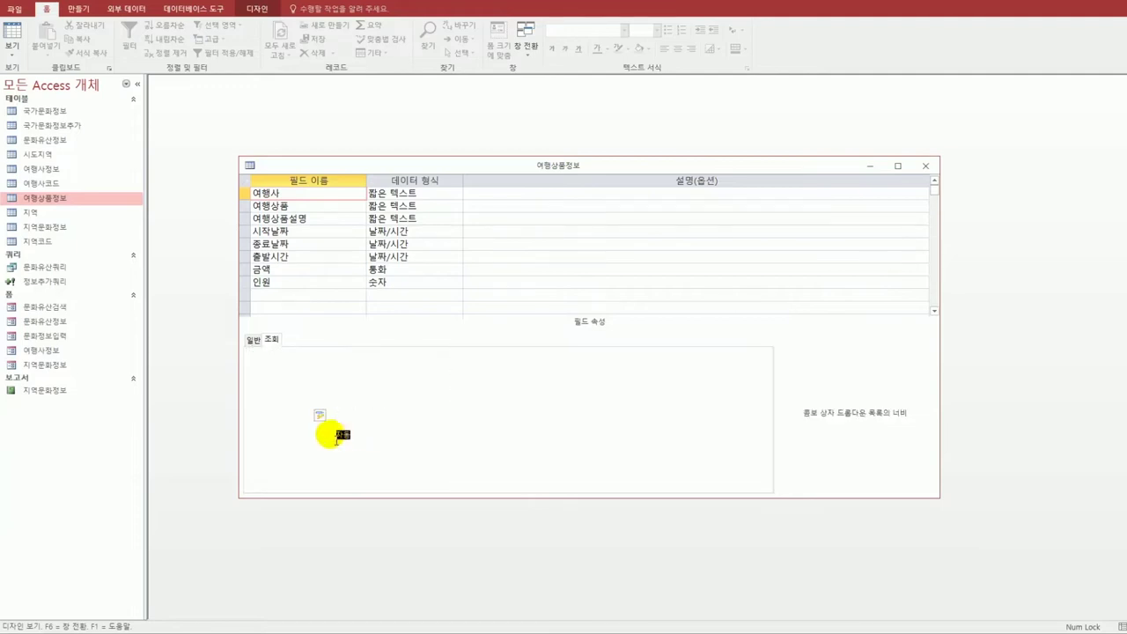
type("6")
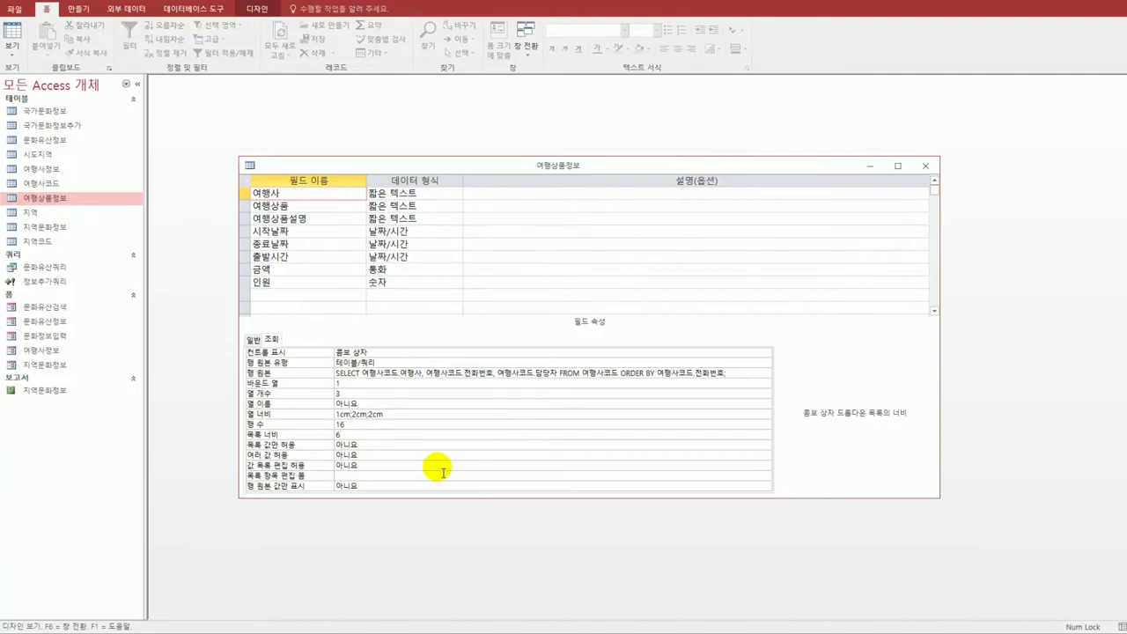
left_click(361, 446)
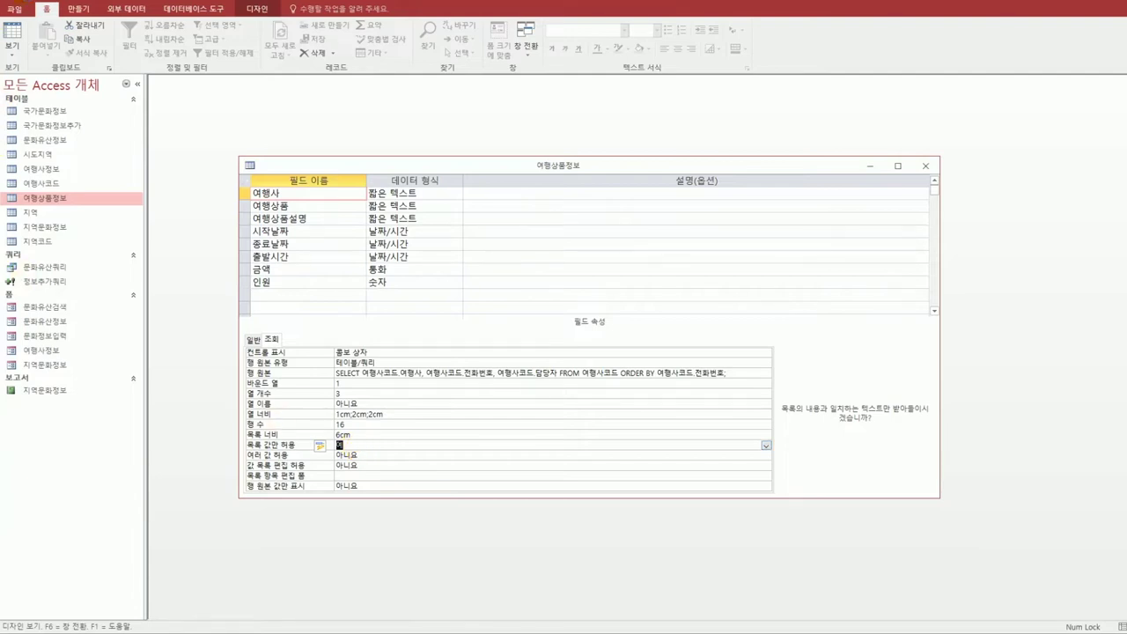
- Save the table design, check the 여행사 combo list in Datasheet view and close the table
left_click(12, 30)
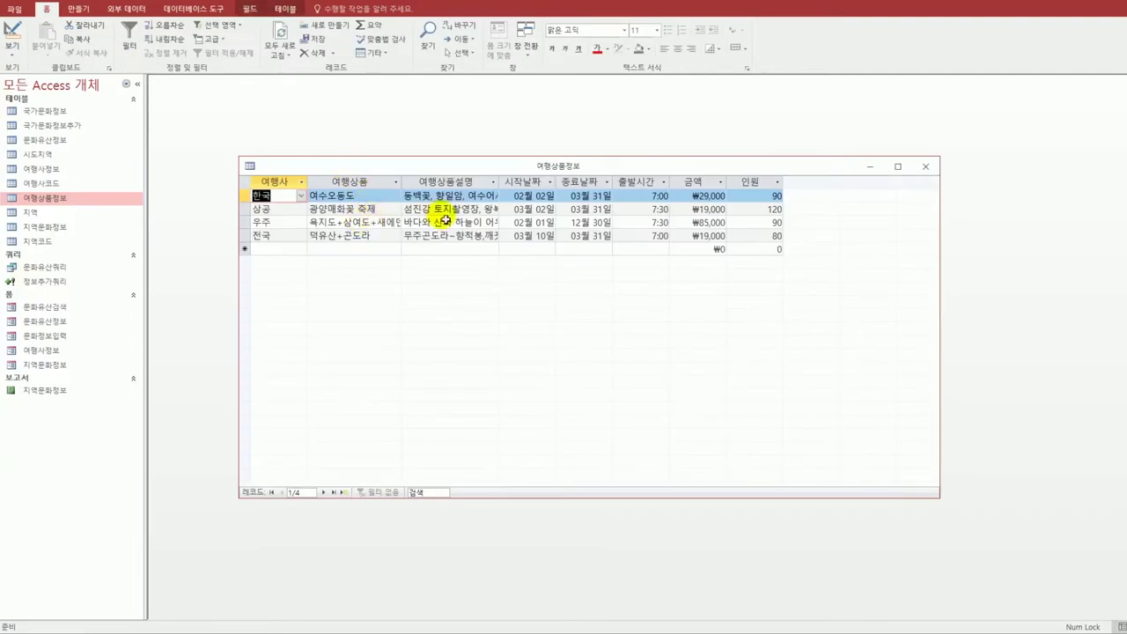
left_click(302, 197)
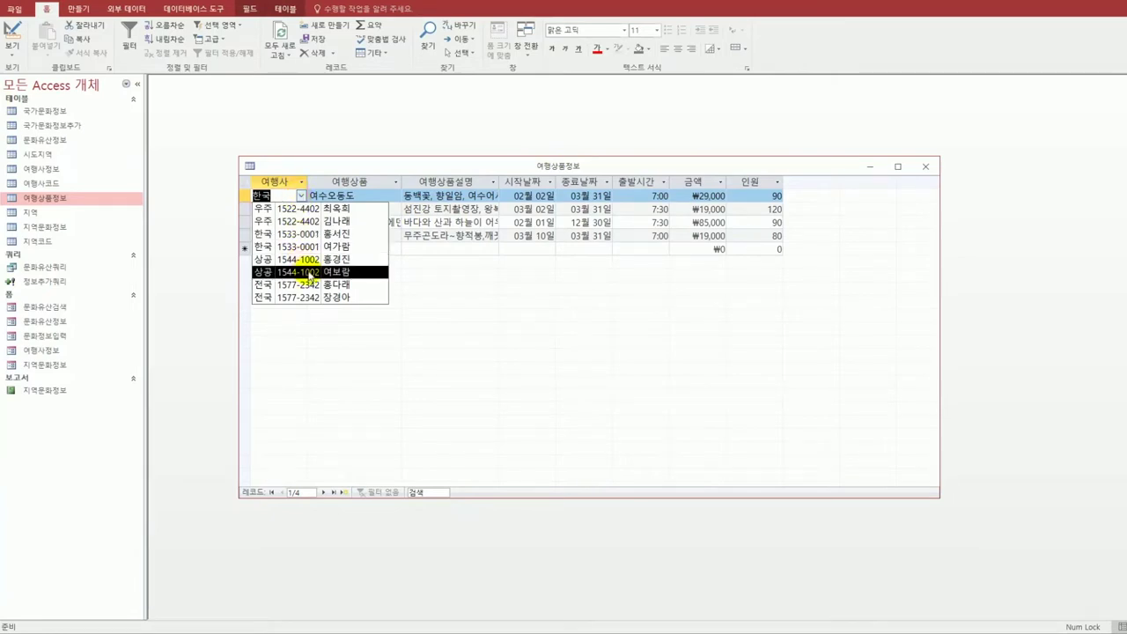
left_click(926, 166)
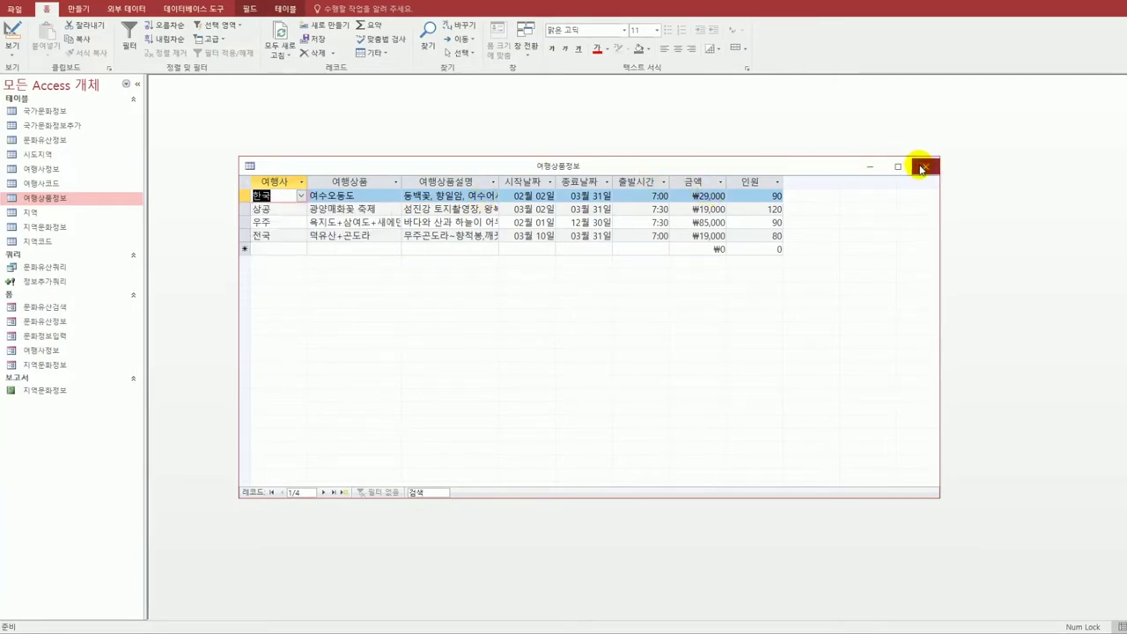
left_click(925, 167)
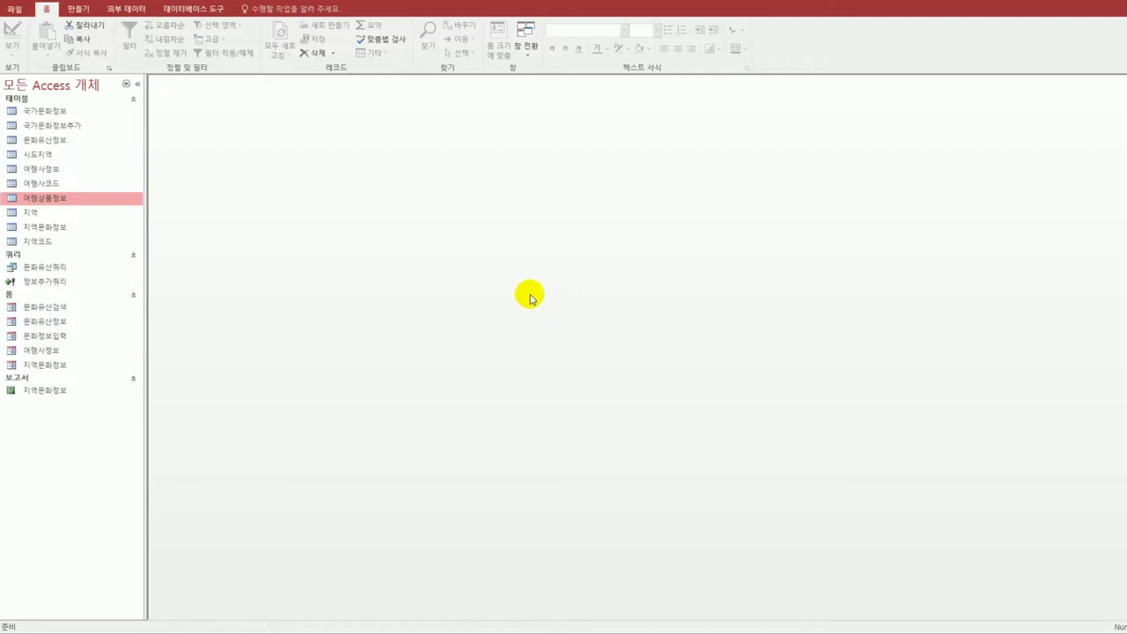
- Open the 문화유산정보 form in Design view and move its window clear of the workspace edge
left_click(31, 308)
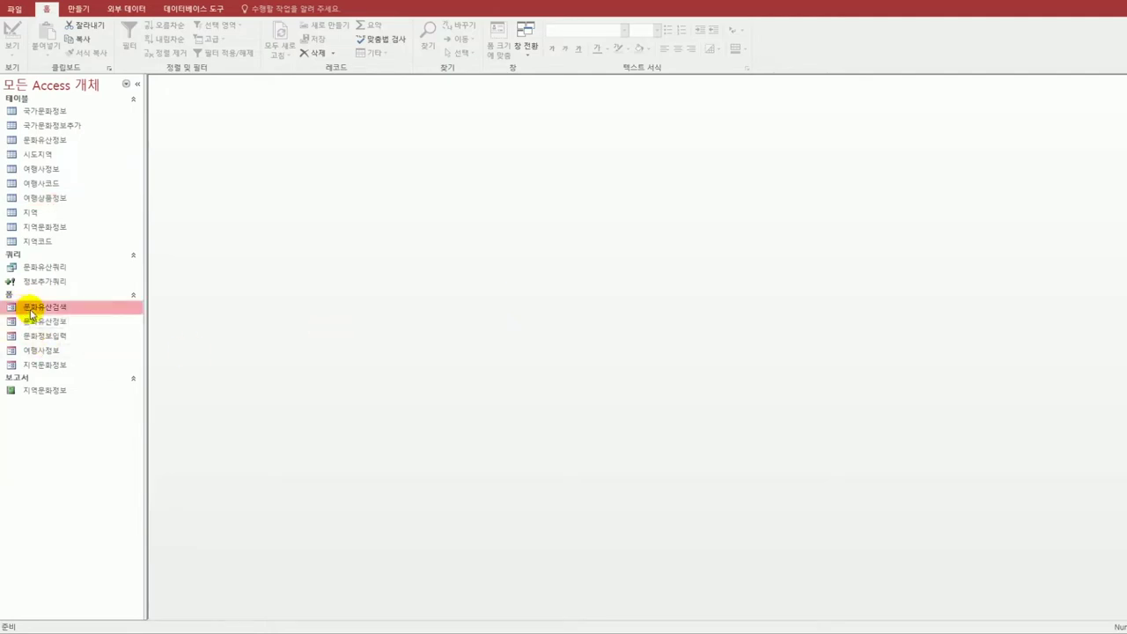
left_click(37, 324)
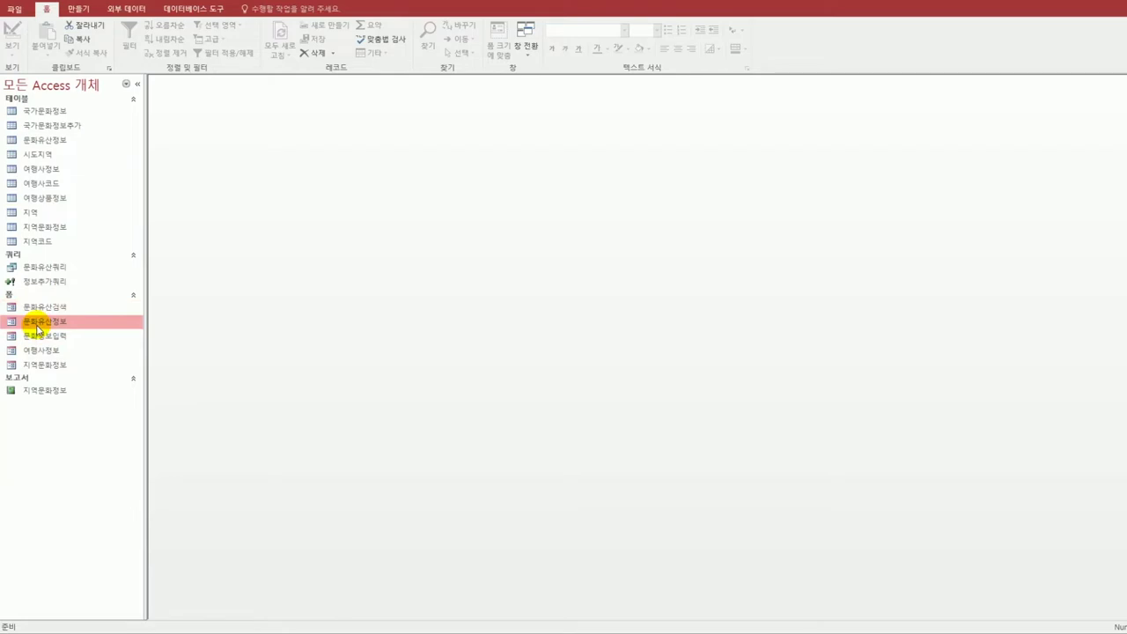
right_click(37, 329)
left_click(107, 362)
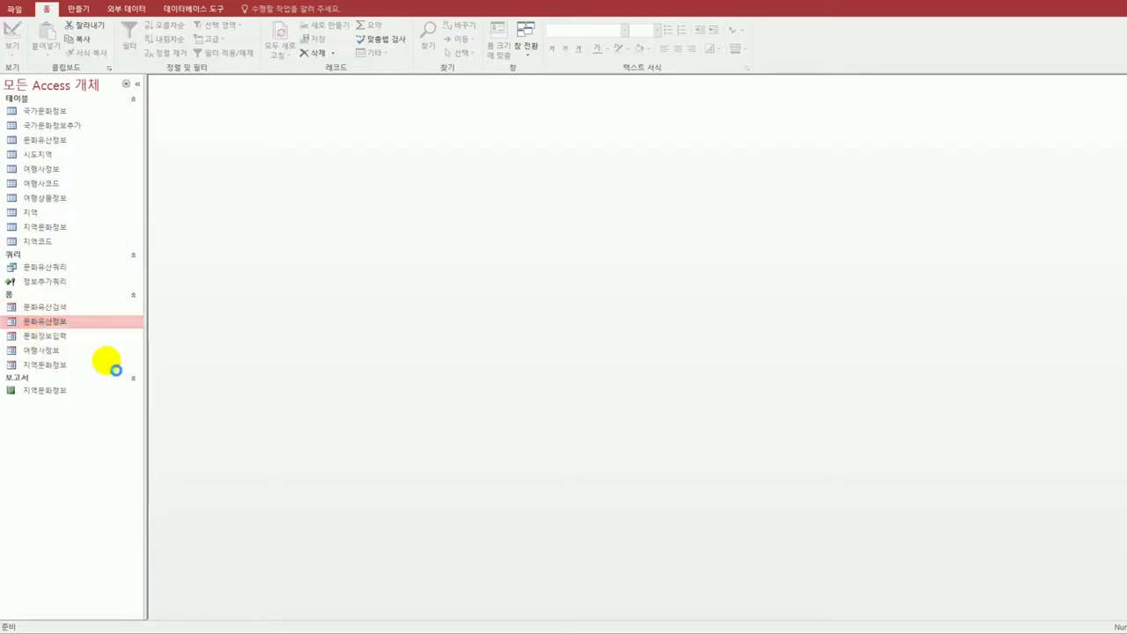
left_click_drag(302, 105, 347, 137)
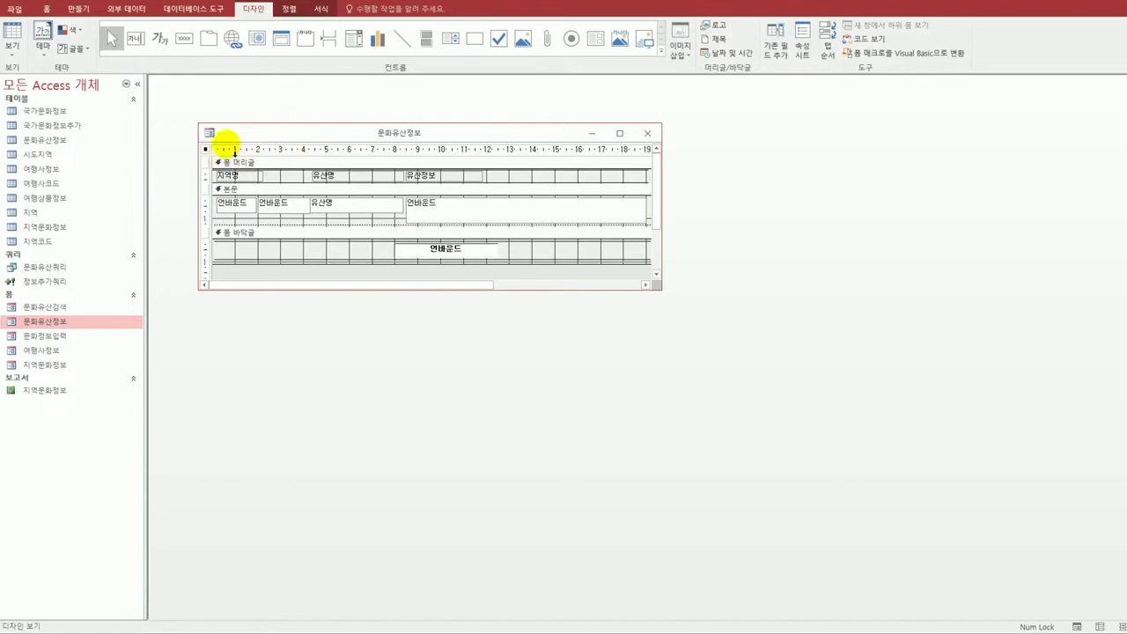
- Display the form's data properties and open its record source (레코드 원본) in the query builder
left_click(802, 44)
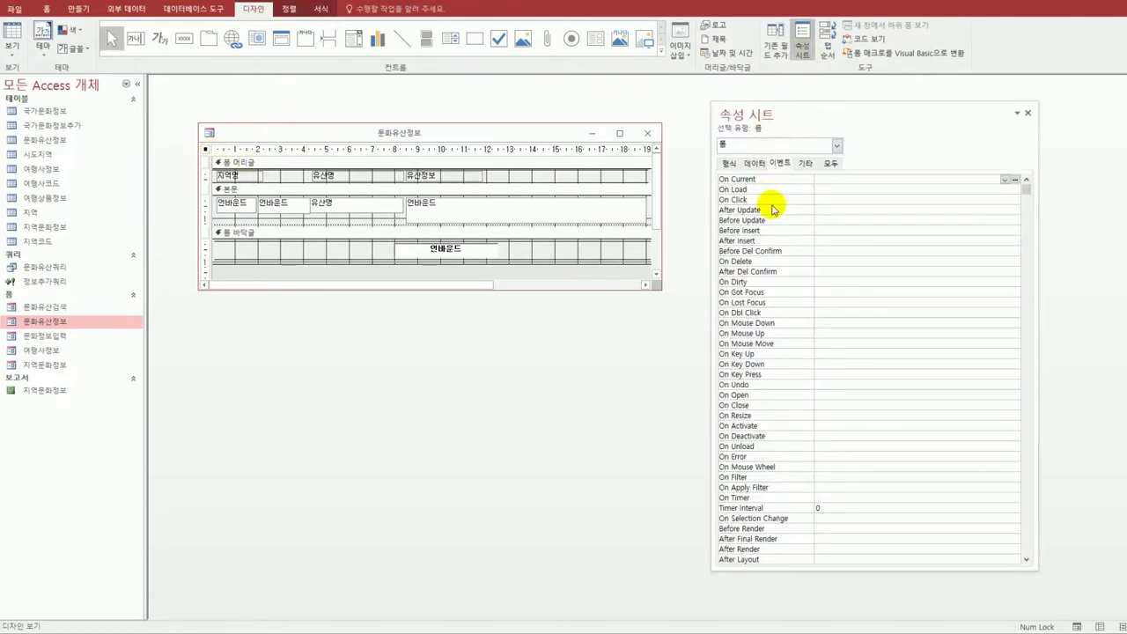
left_click(754, 164)
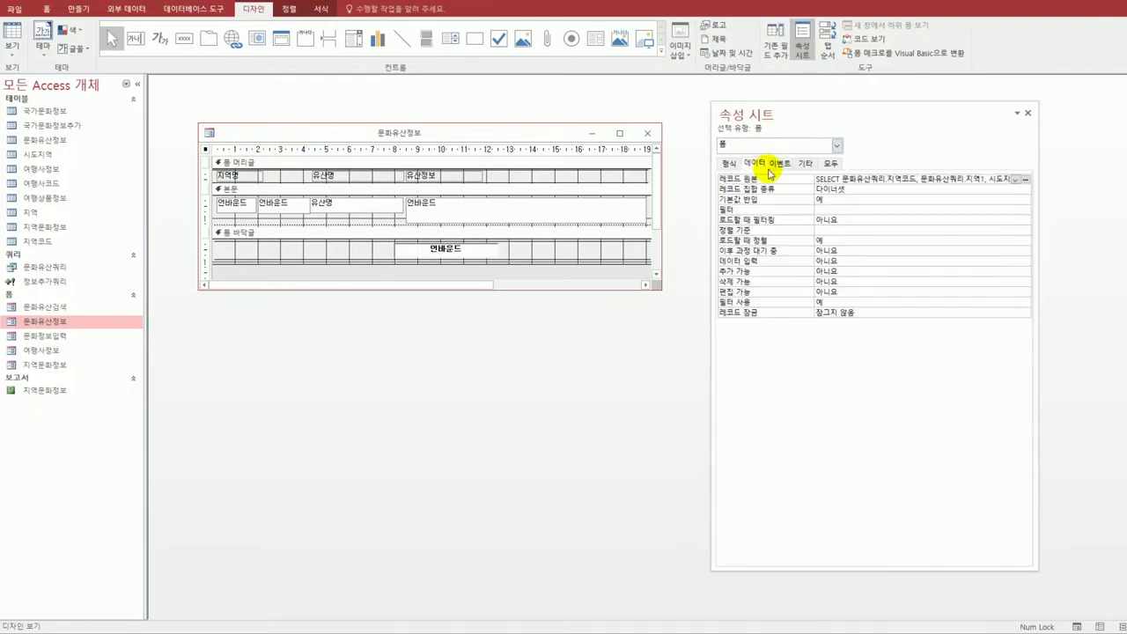
left_click(850, 179)
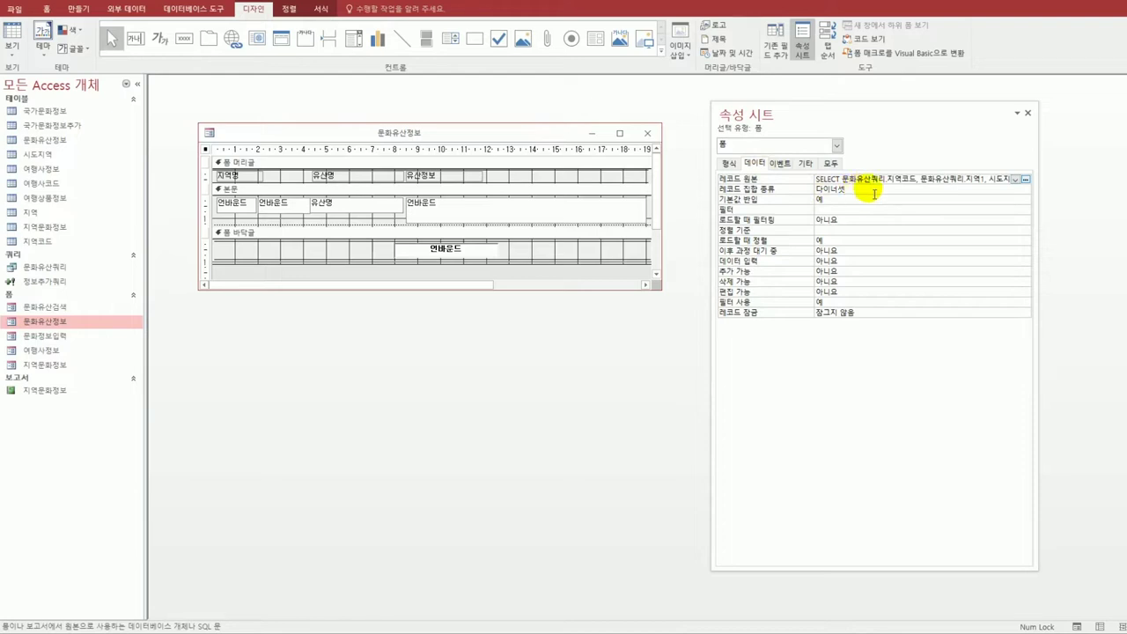
left_click(1025, 179)
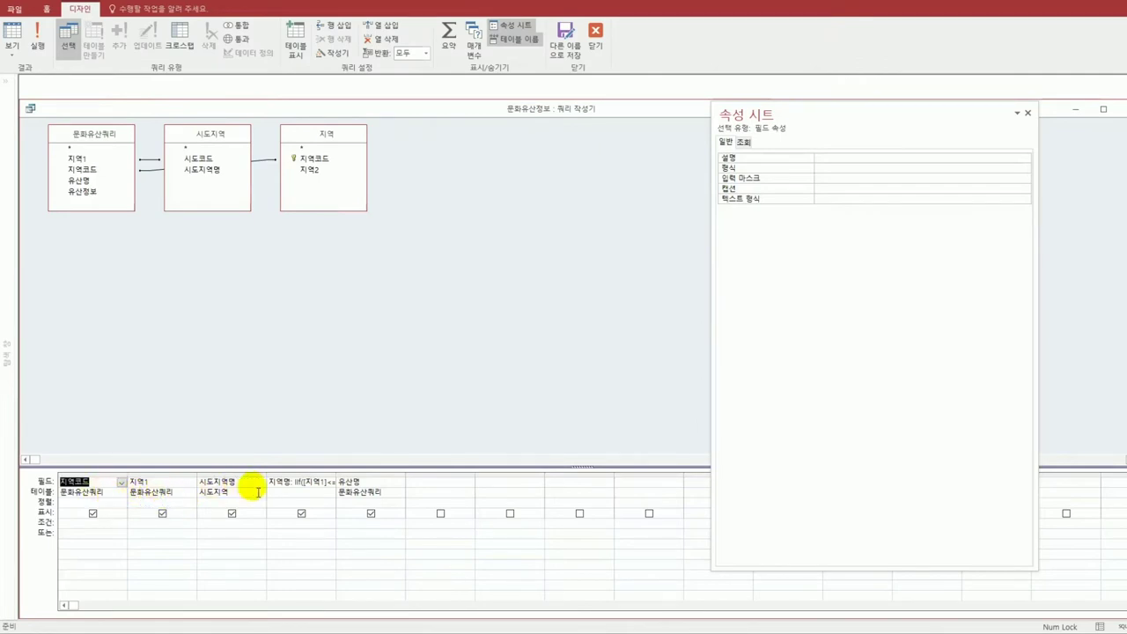
- Add the 유산정보 field from 문화유산쿼리 to the record source query and close the query builder, keeping the change
left_click(301, 491)
left_click(364, 485)
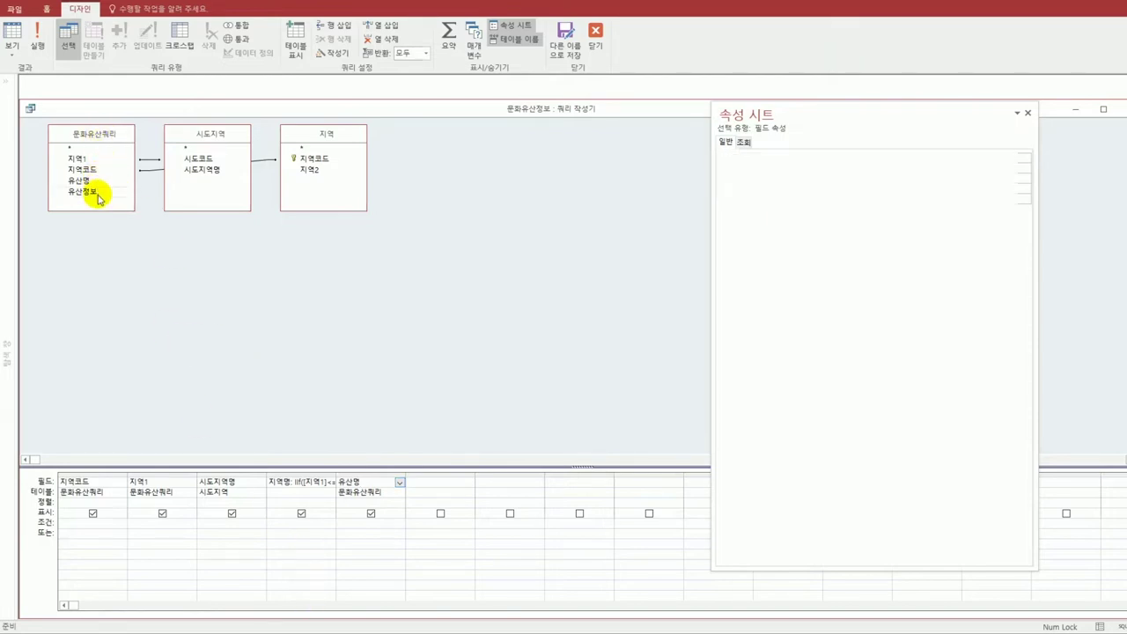
double_click(84, 191)
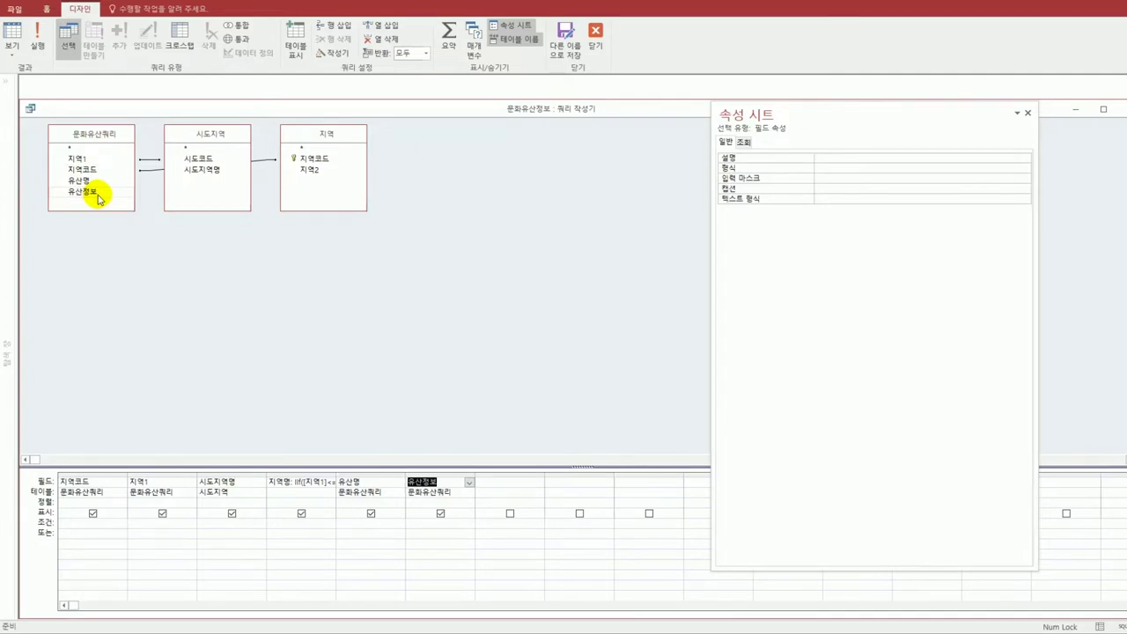
left_click(1109, 109)
left_click(498, 359)
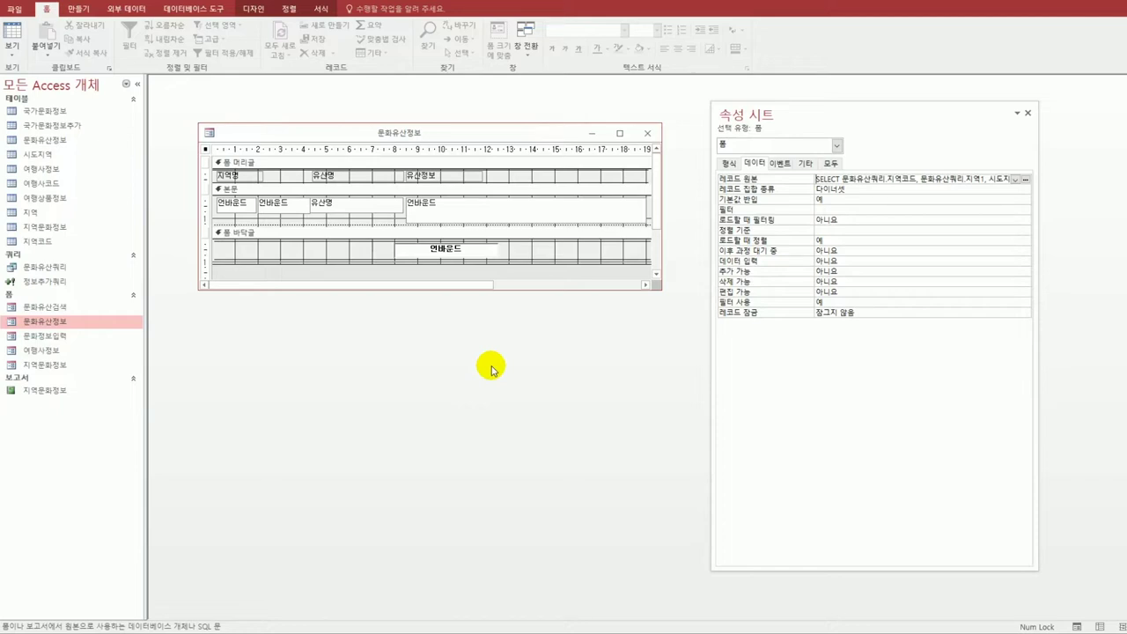
- Bind the Txt유산정보 text box in the detail section to the 유산정보 field
left_click(517, 213)
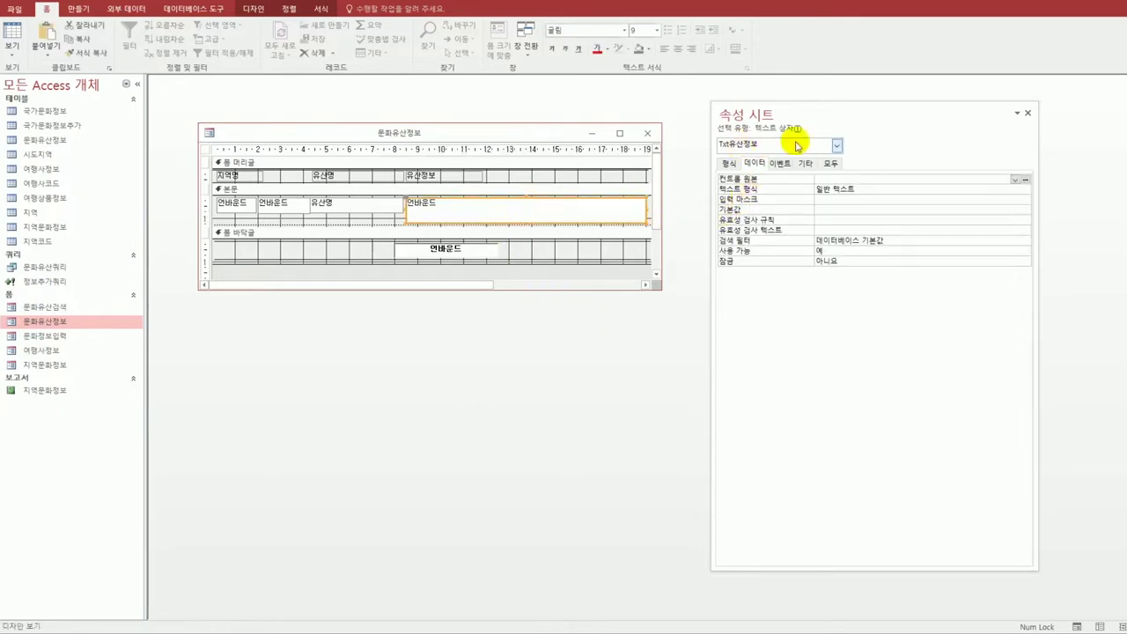
left_click(1015, 178)
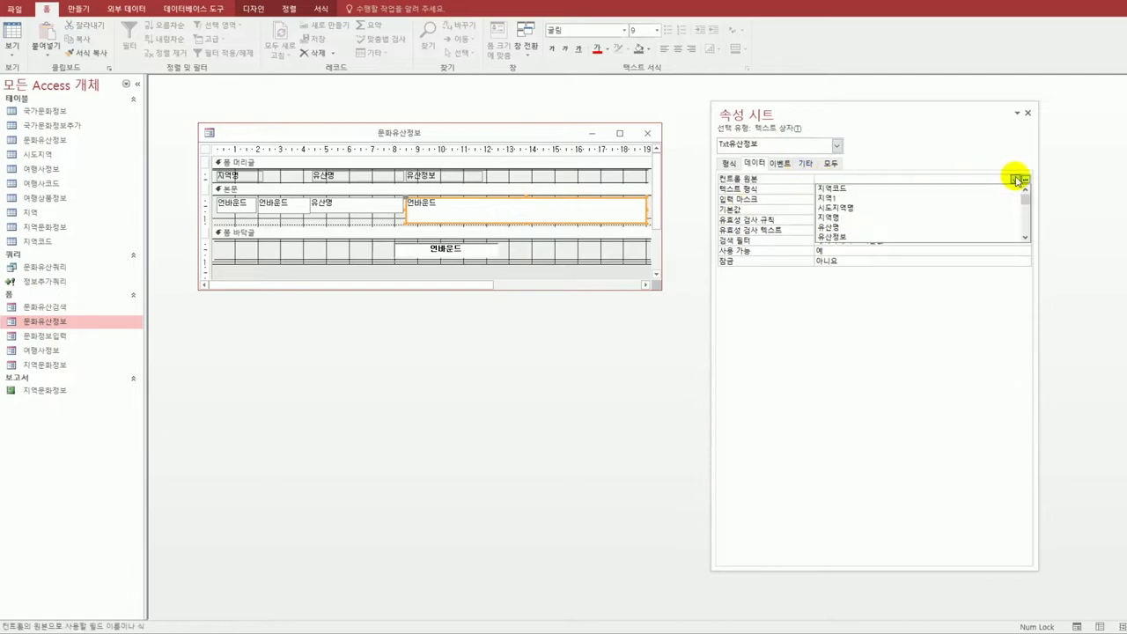
left_click(969, 235)
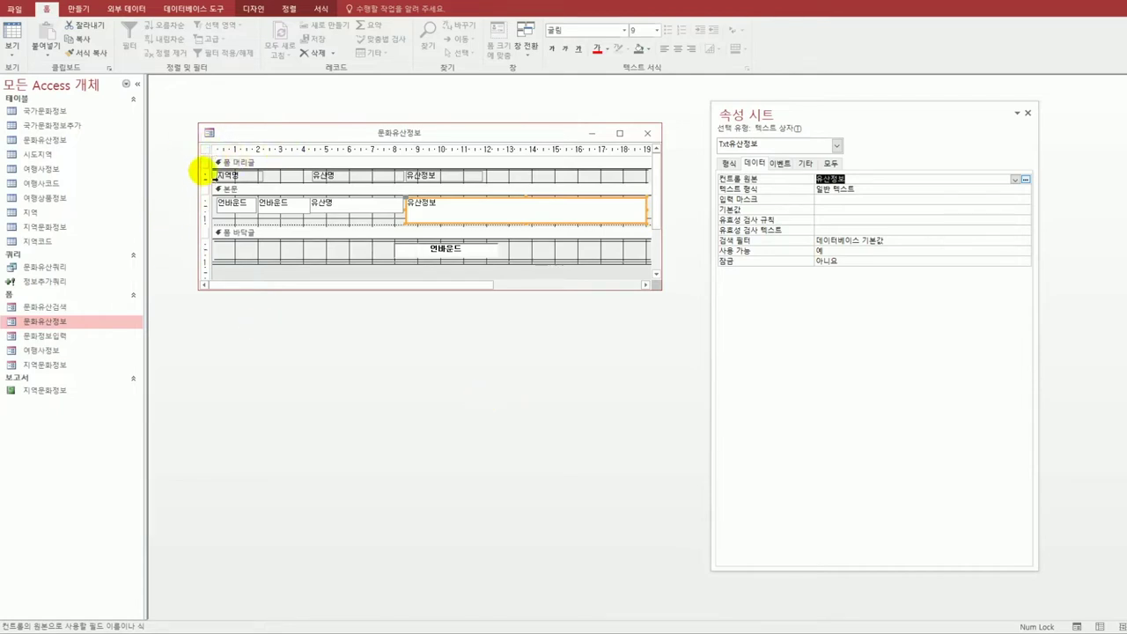
- Show the form's format properties and set its default view (기본 보기) to 연속 폼
left_click(205, 149)
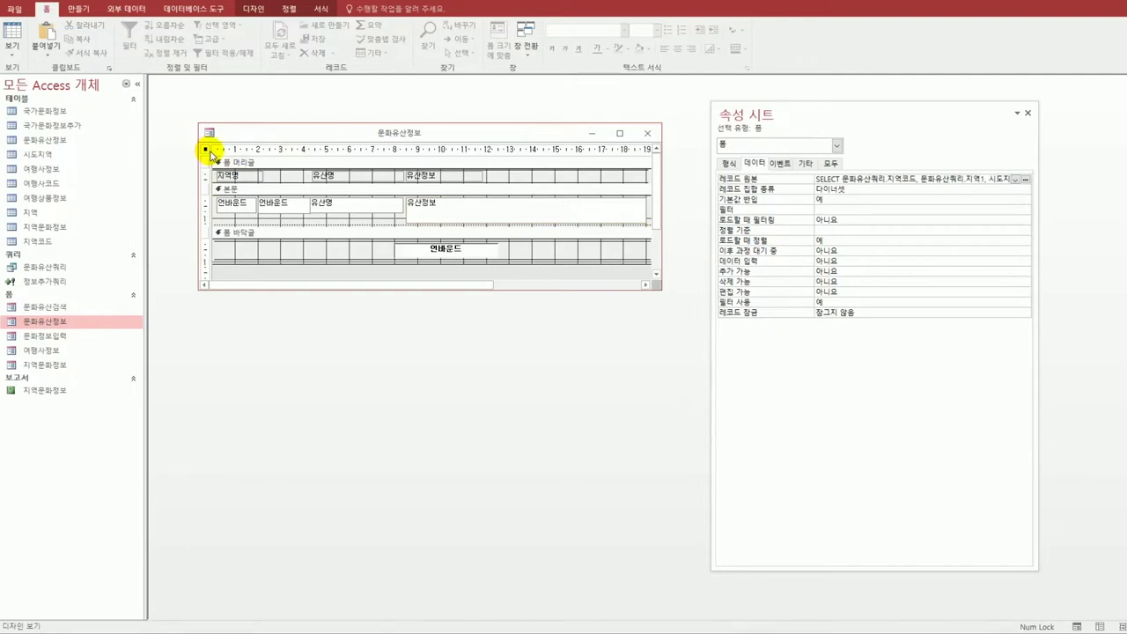
left_click_drag(769, 117, 601, 135)
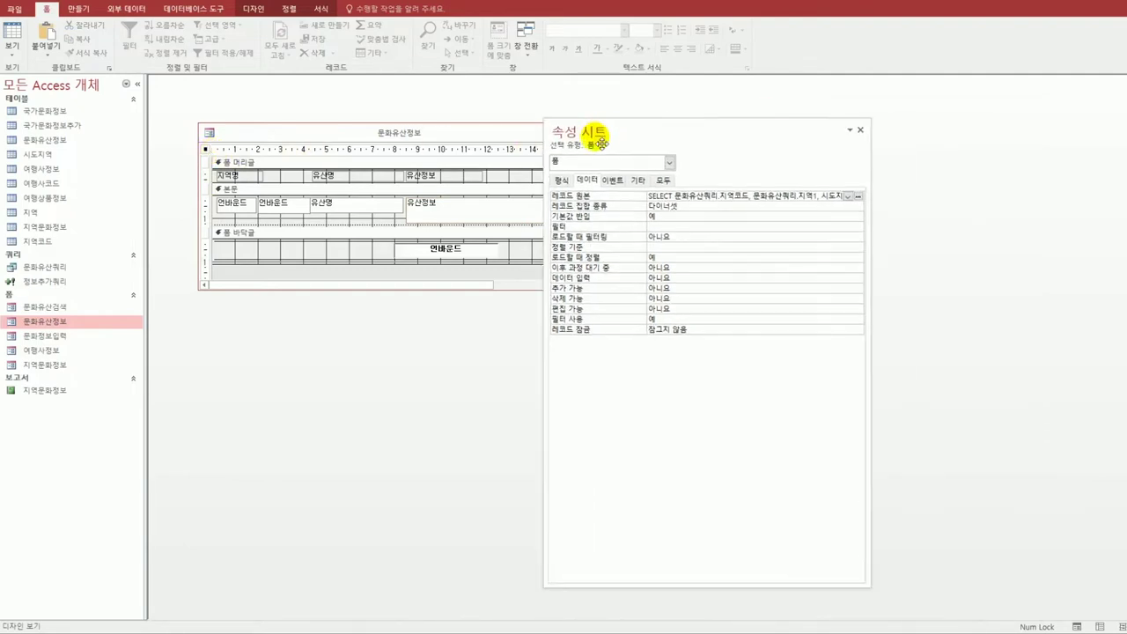
left_click(561, 179)
left_click(696, 208)
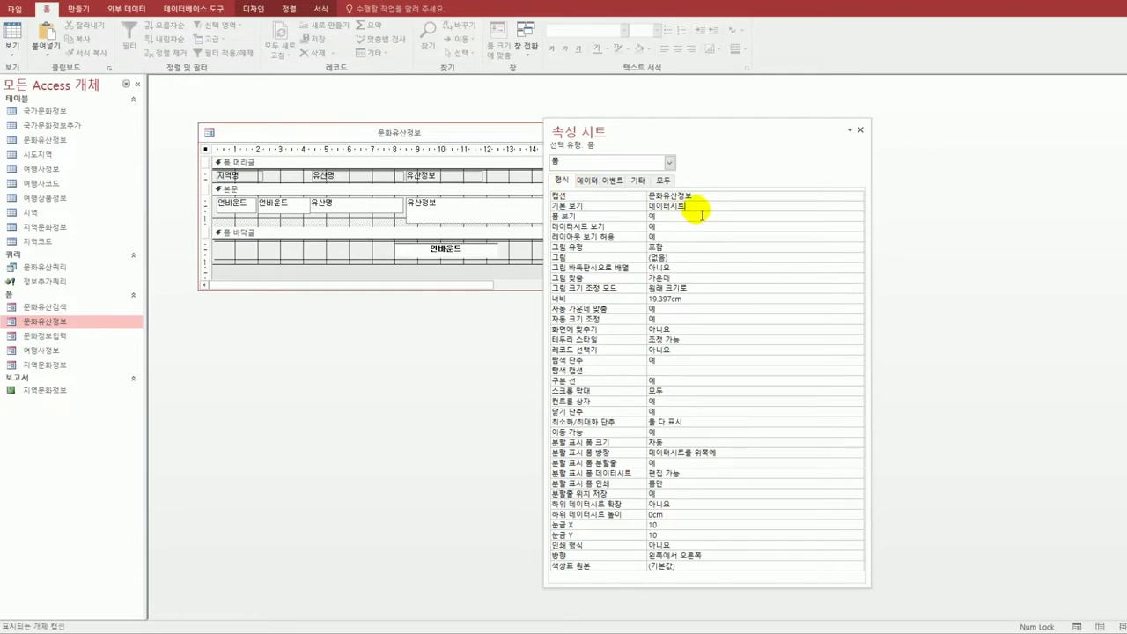
left_click(857, 207)
left_click(852, 226)
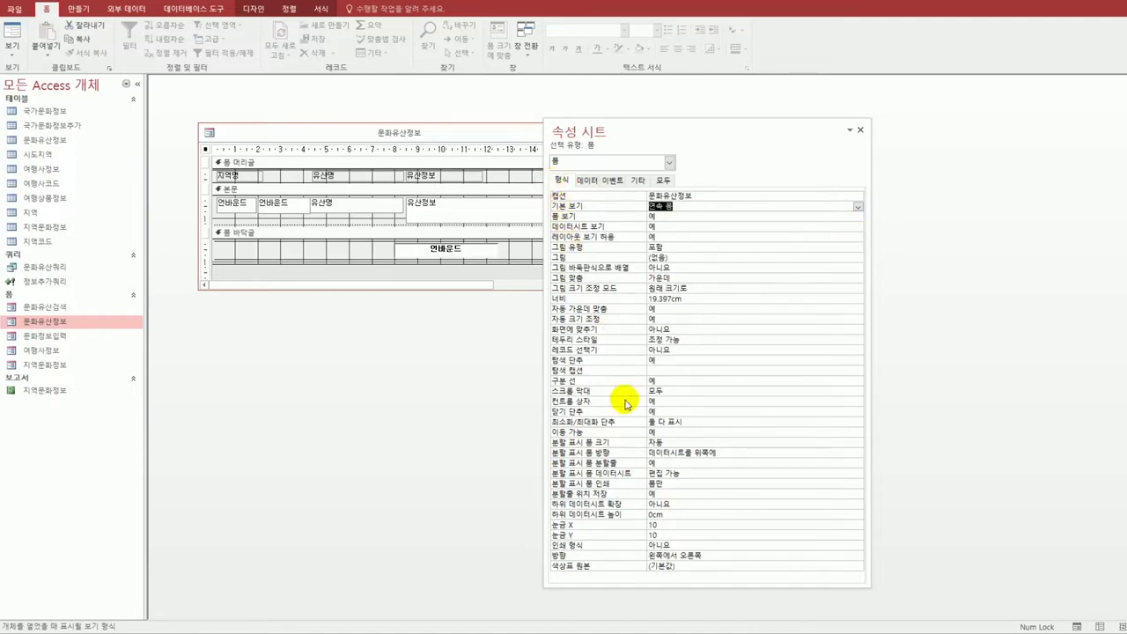
- Set the form's navigation buttons (탐색 단추) and dividing lines (구분 선) to 아니요
double_click(667, 361)
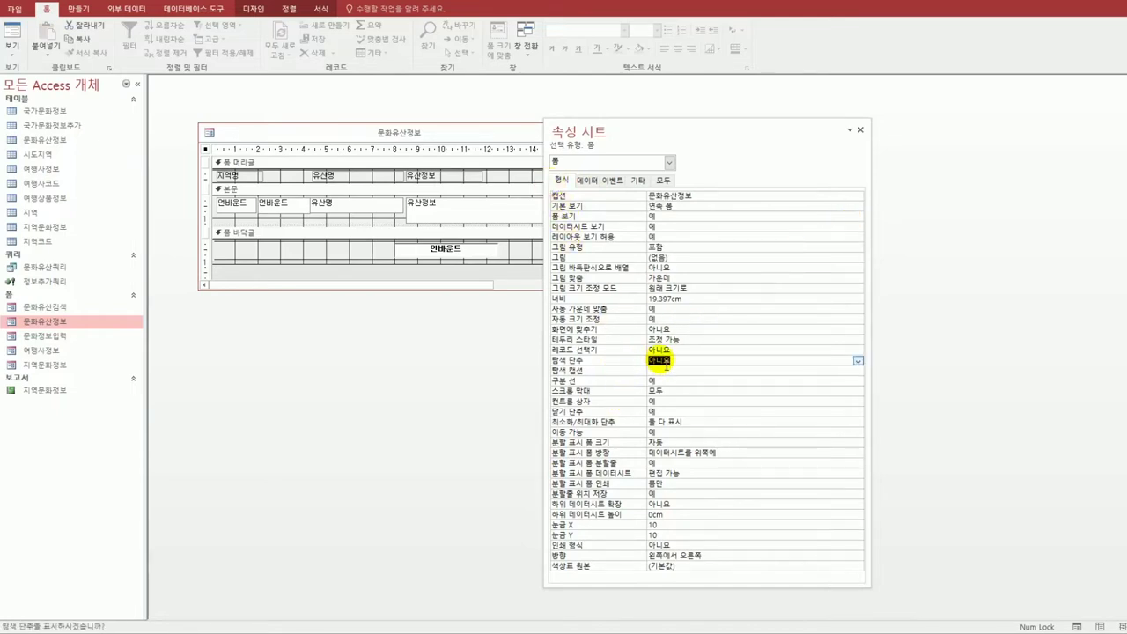
left_click(675, 384)
double_click(675, 386)
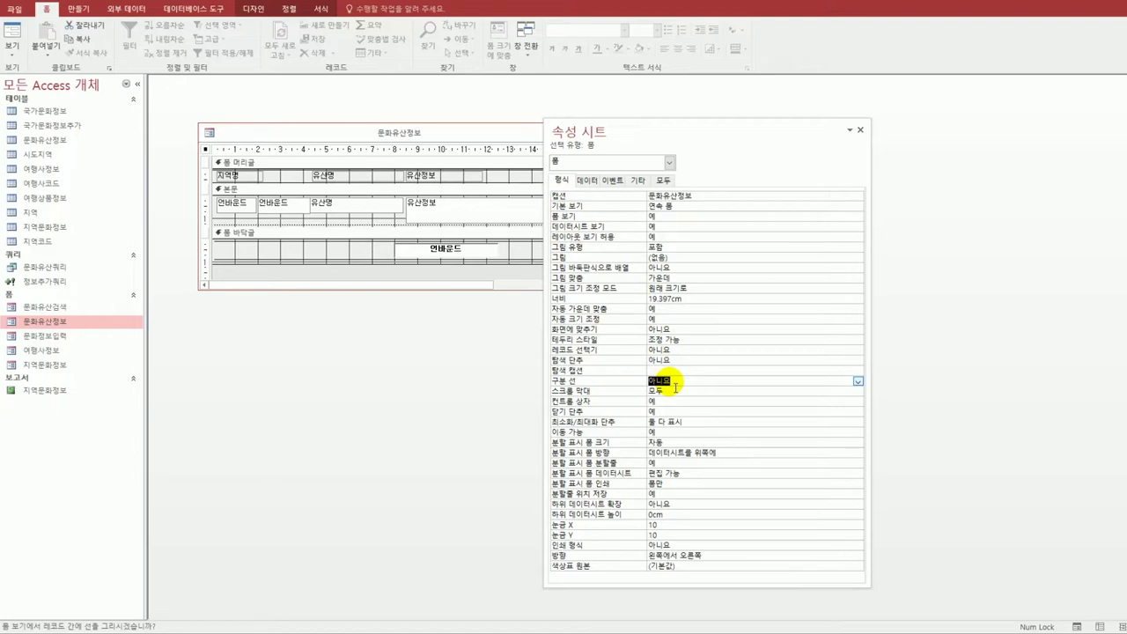
- Bind the Txt지역1 text box to 시도지역명 and the Txt지역2 text box to 지역명
left_click(230, 212)
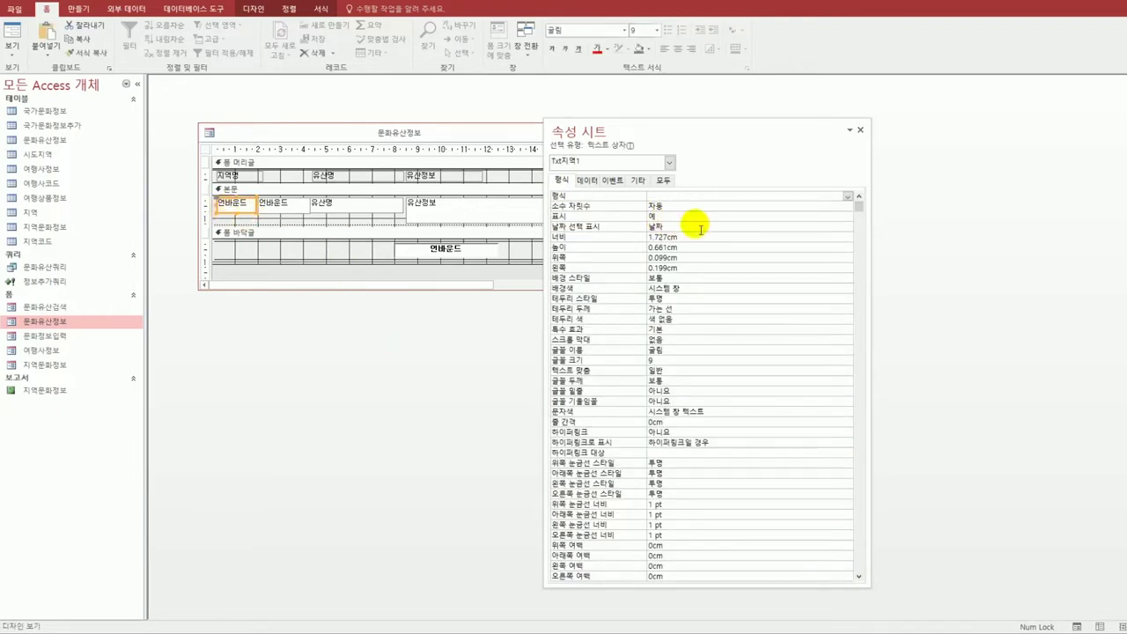
left_click(587, 180)
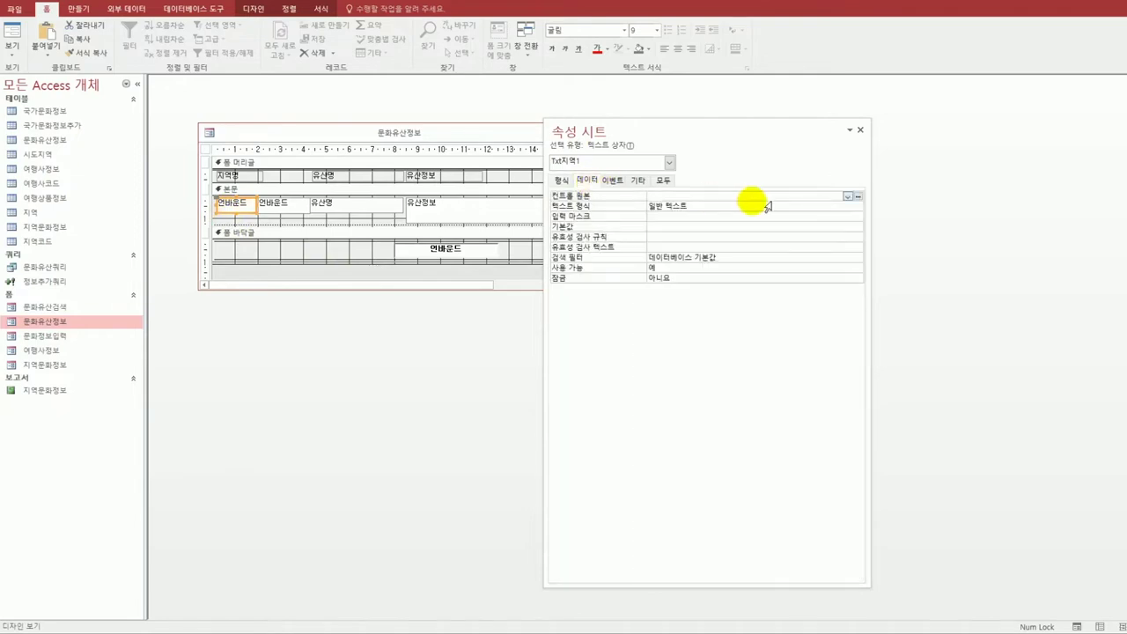
left_click(847, 197)
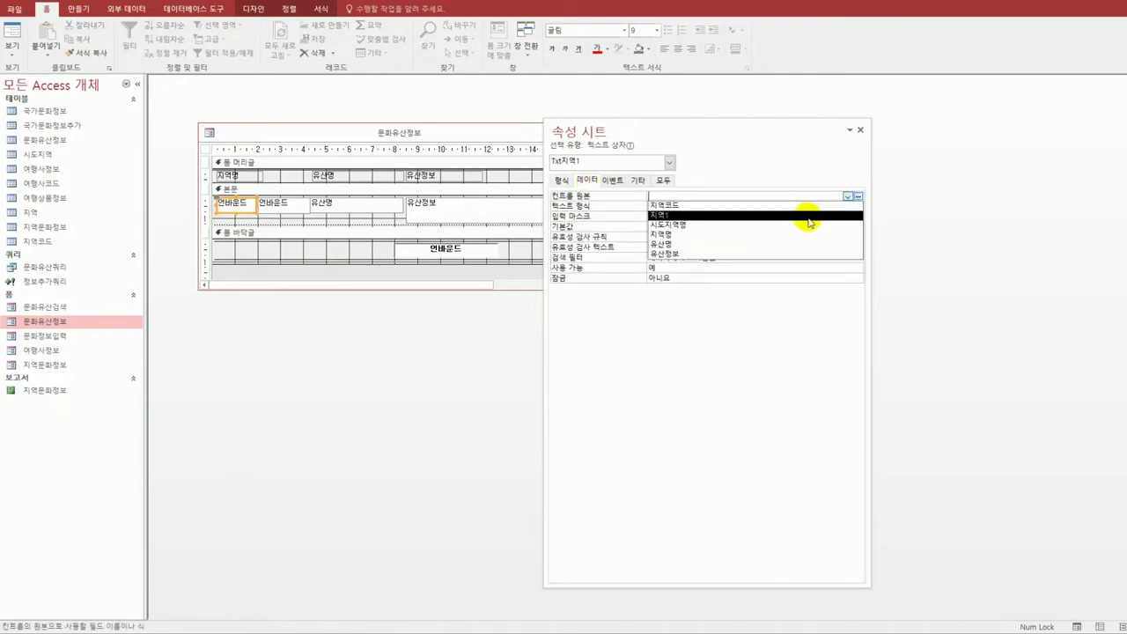
left_click(805, 224)
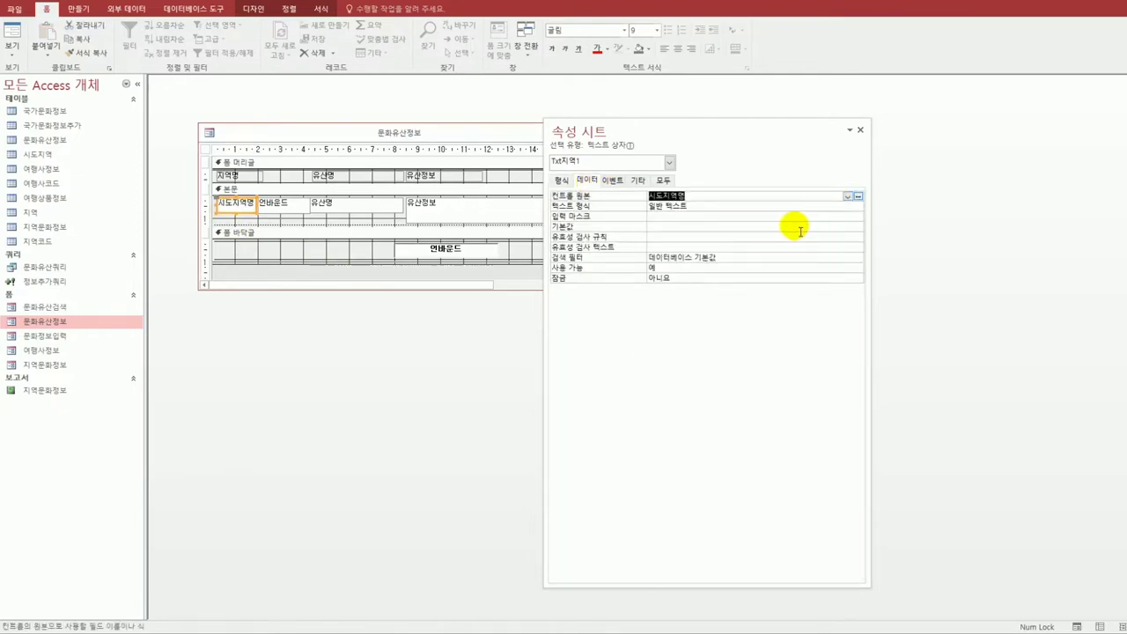
left_click(301, 209)
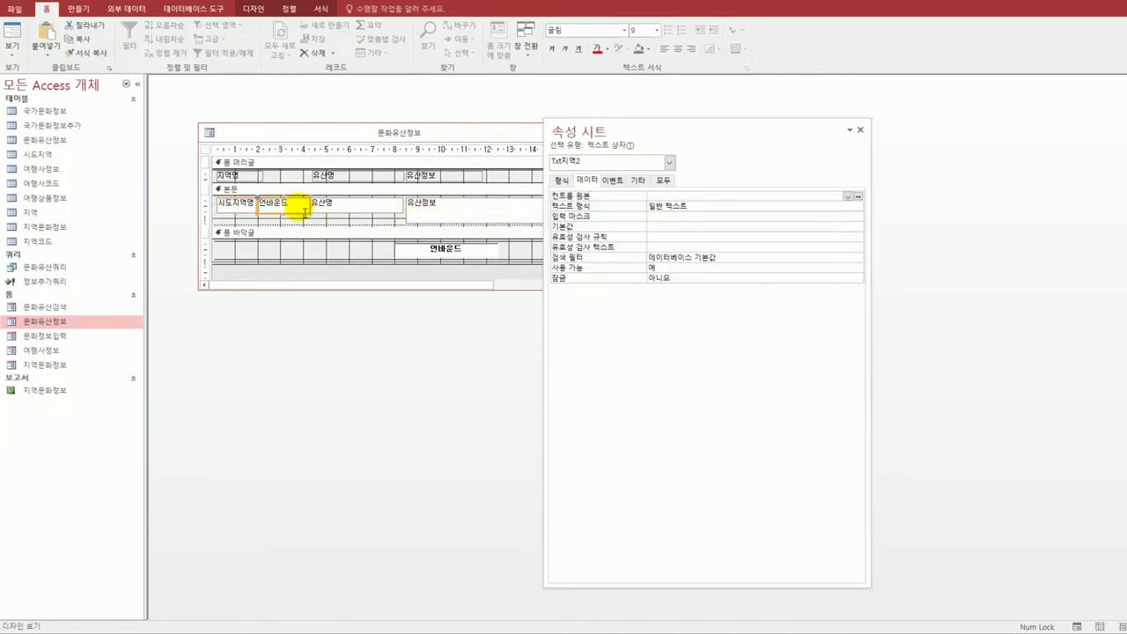
left_click(847, 196)
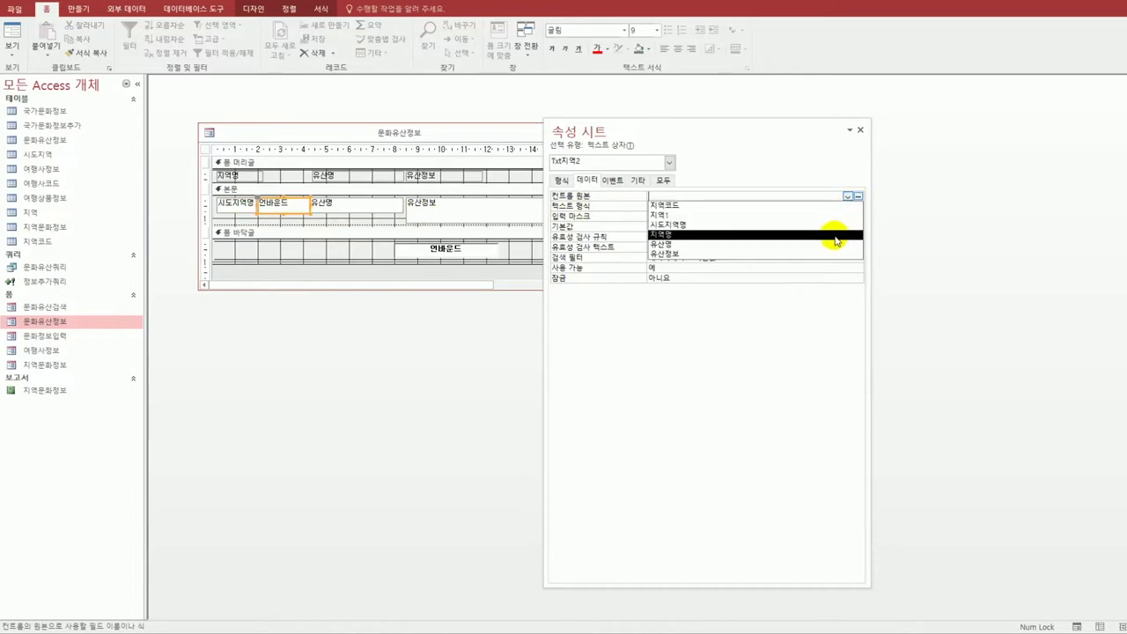
left_click(831, 234)
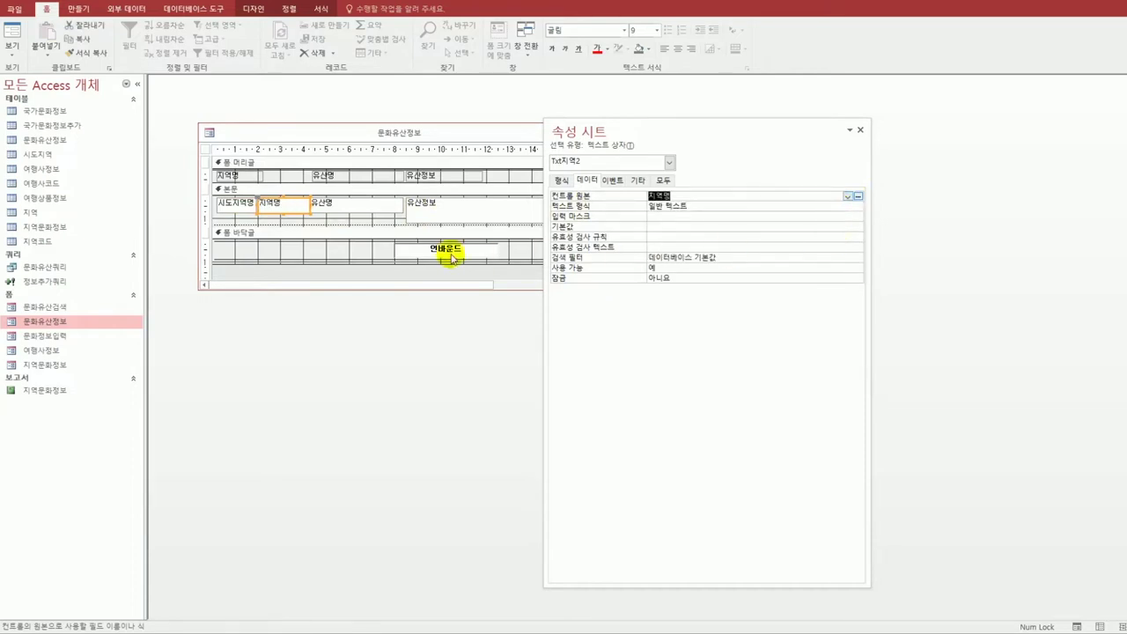
- Set the detail section's tab order to Txt지역1, Txt지역2, Txt유산명, Txt유산정보
left_click(318, 191)
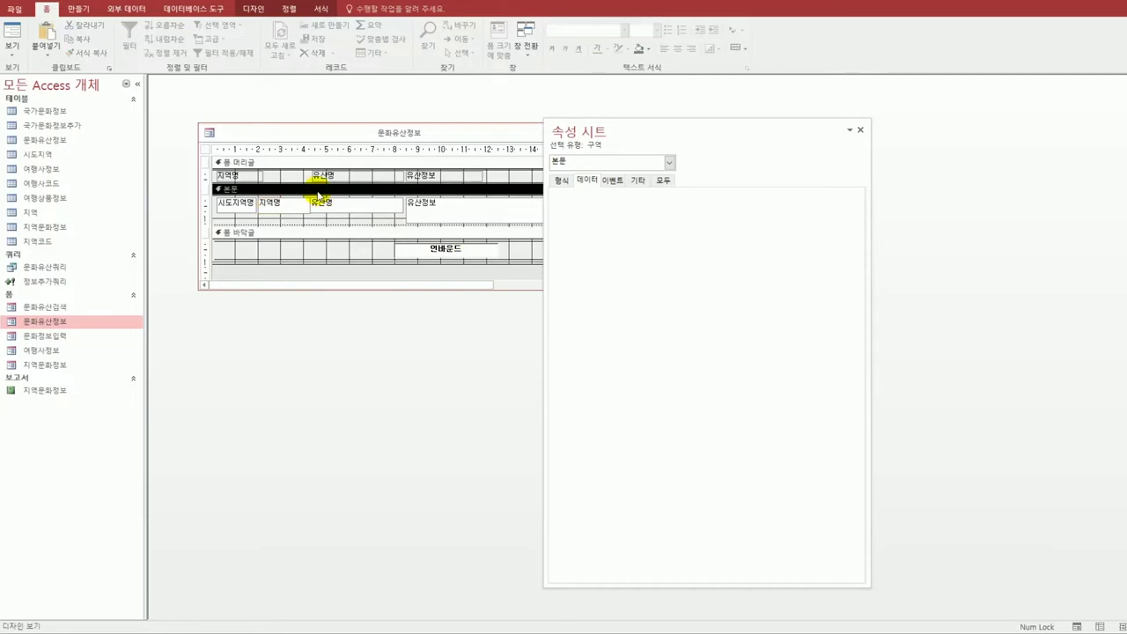
right_click(319, 196)
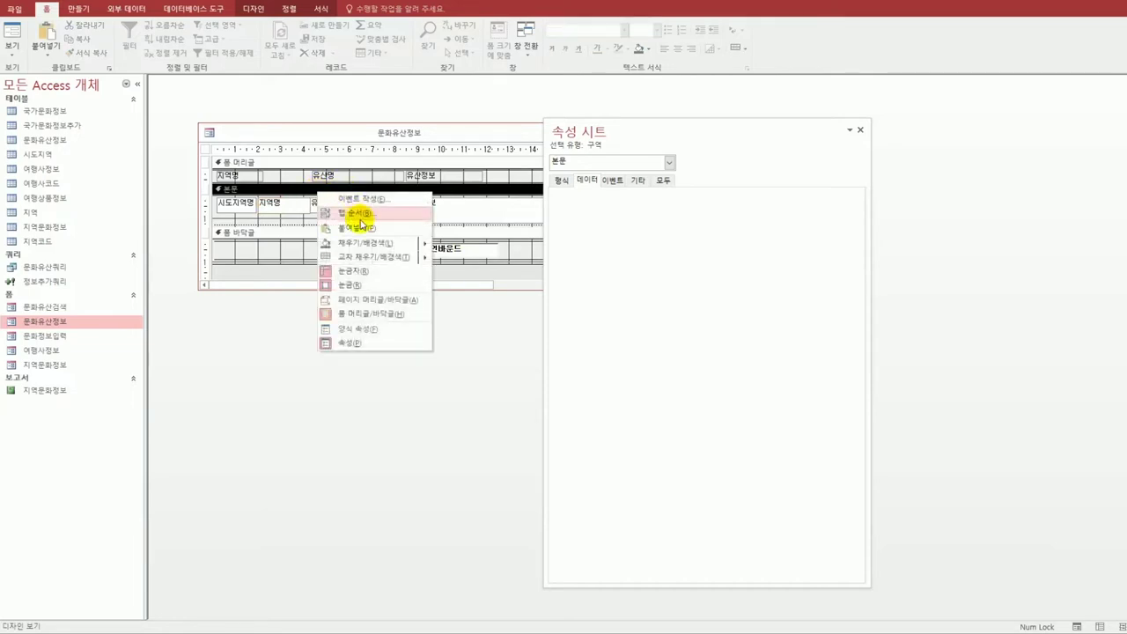
left_click(357, 219)
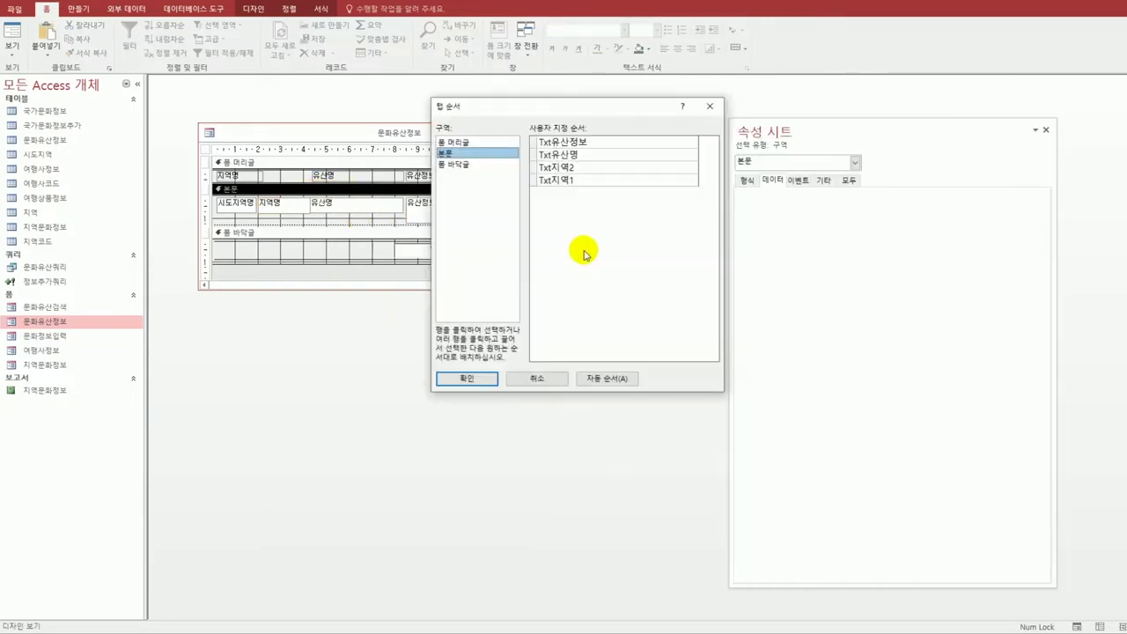
left_click(534, 181)
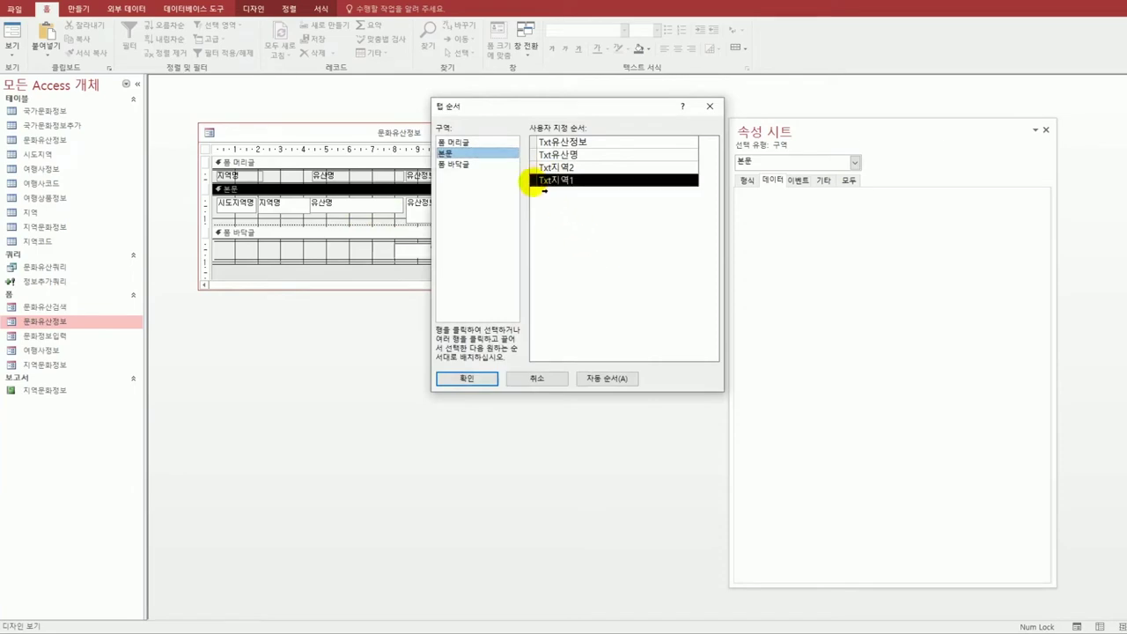
left_click_drag(534, 181, 538, 147)
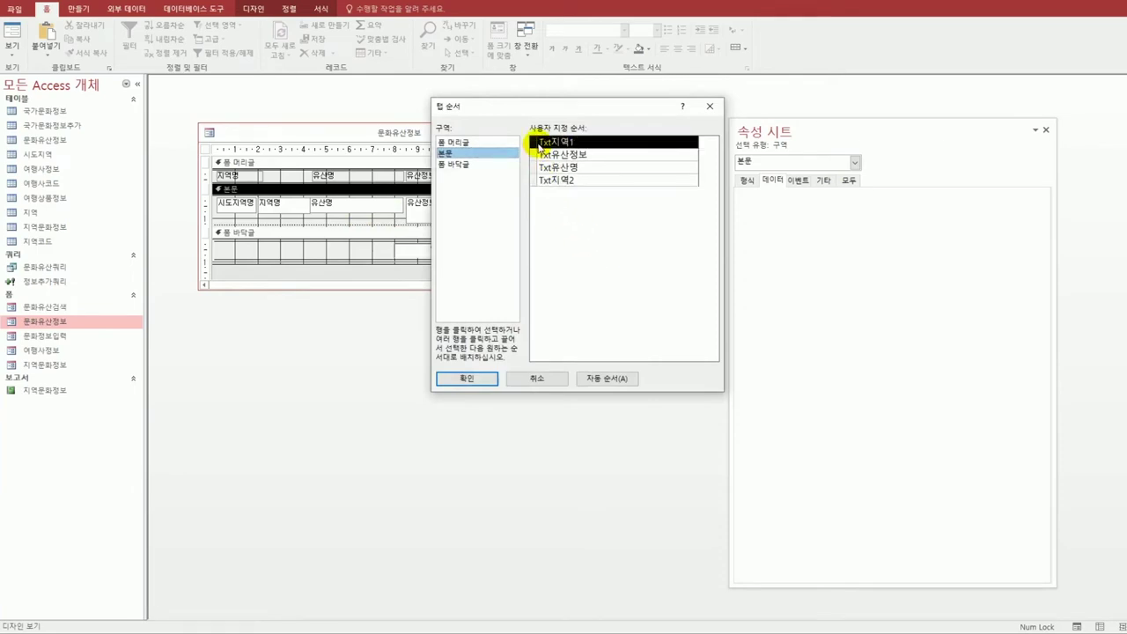
left_click(534, 180)
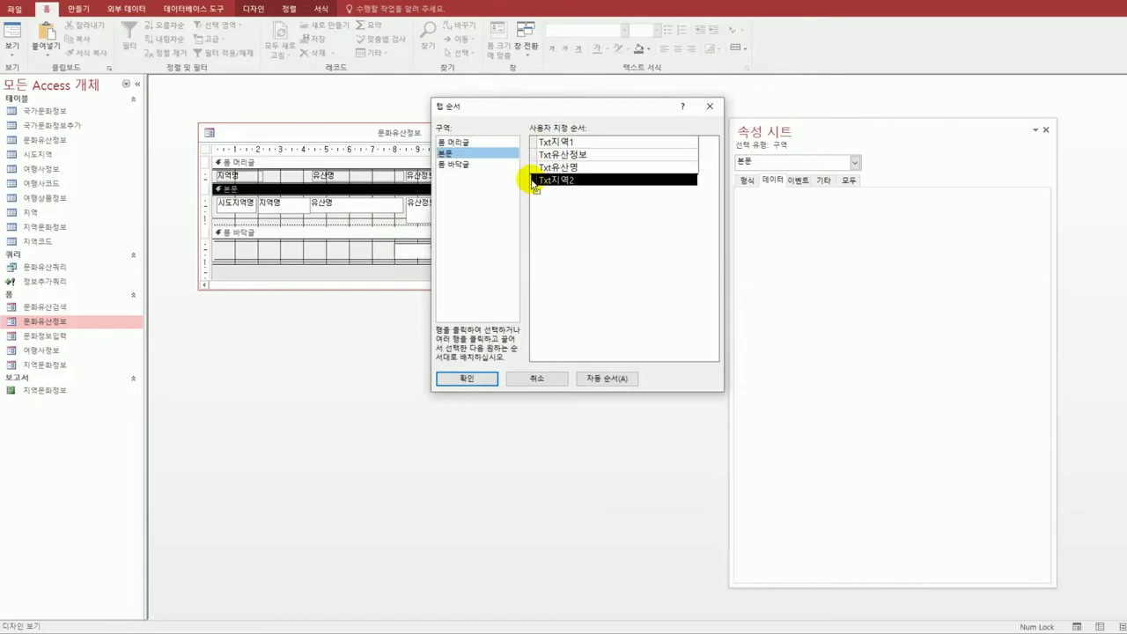
left_click_drag(534, 182, 530, 152)
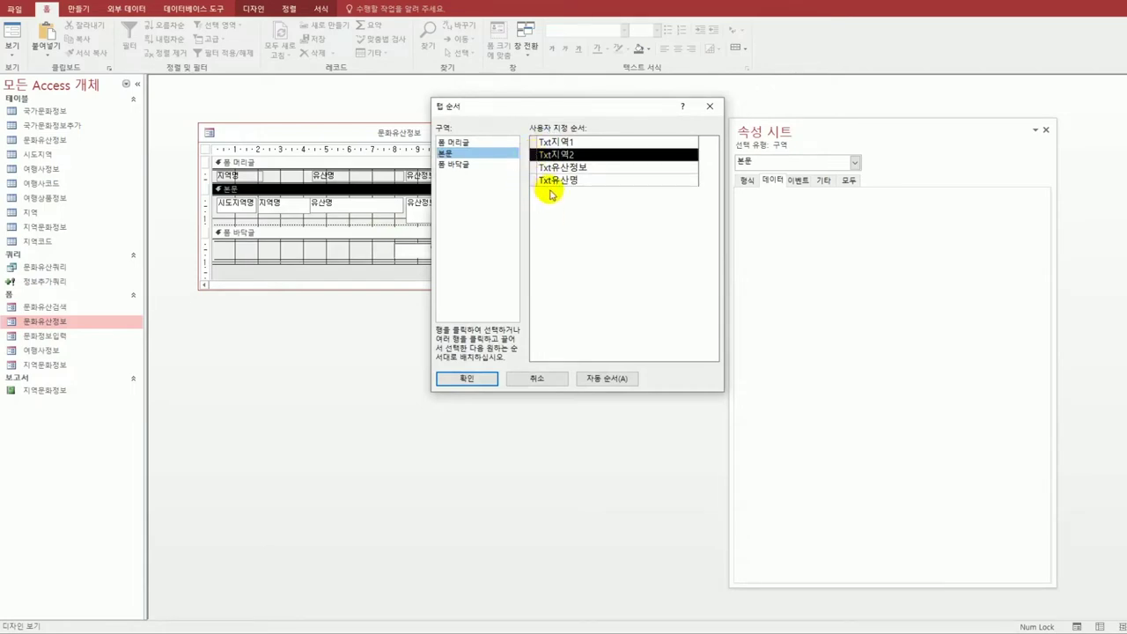
left_click(533, 179)
left_click_drag(531, 177, 538, 167)
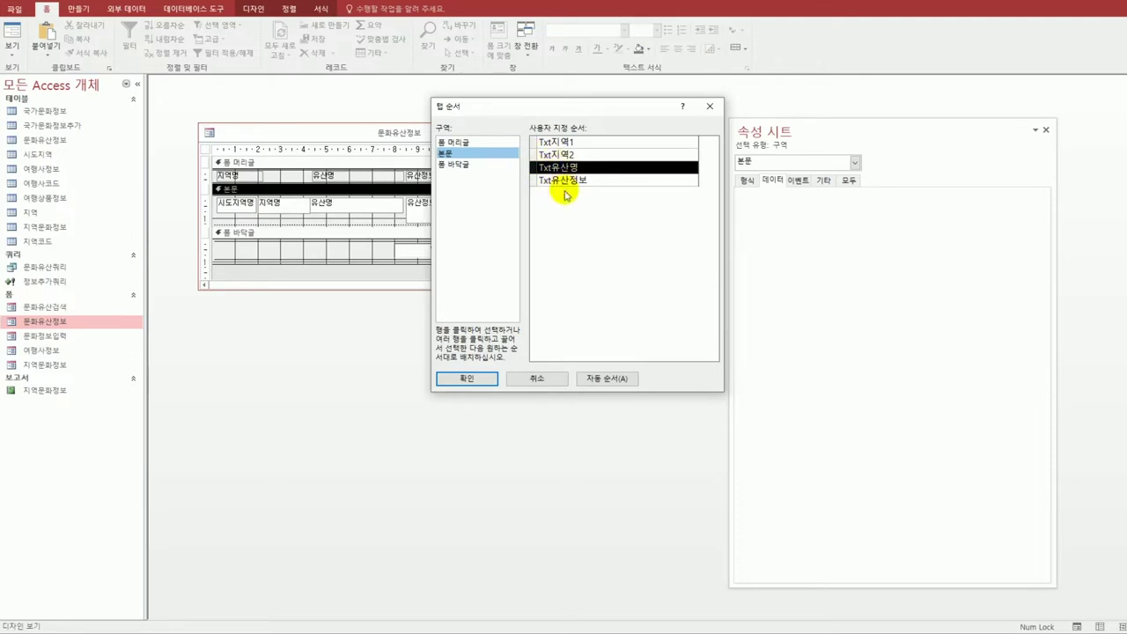
left_click(462, 378)
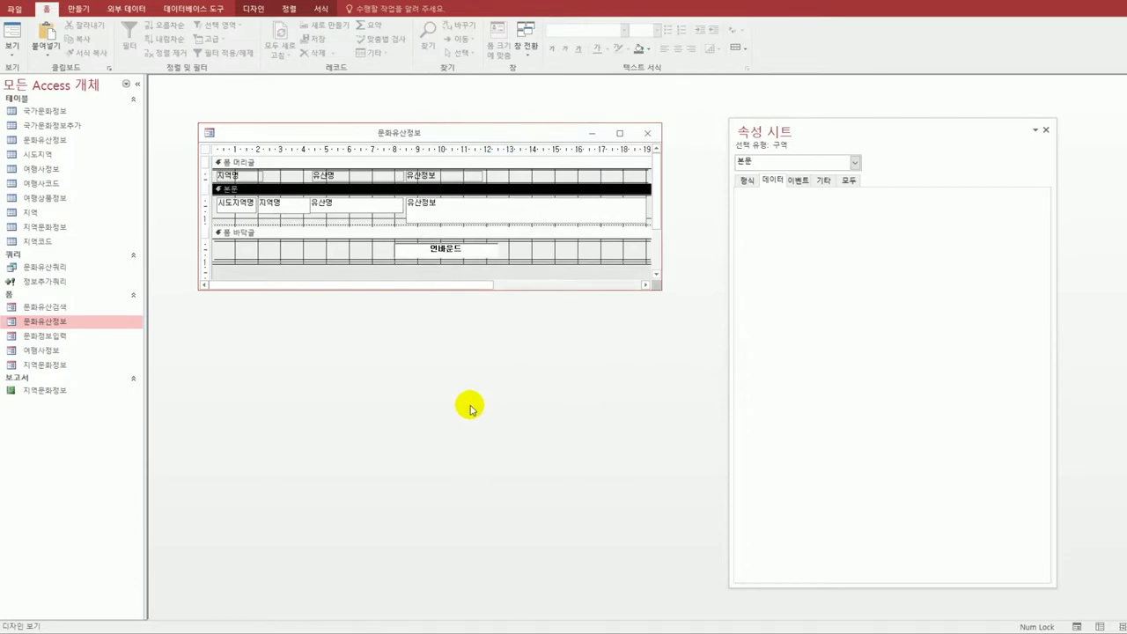
- Set the control source of Txt등록자료수 in the form footer to ="등록자료 " & count(*) & "건", then check the form in Form view and close it
left_click(479, 254)
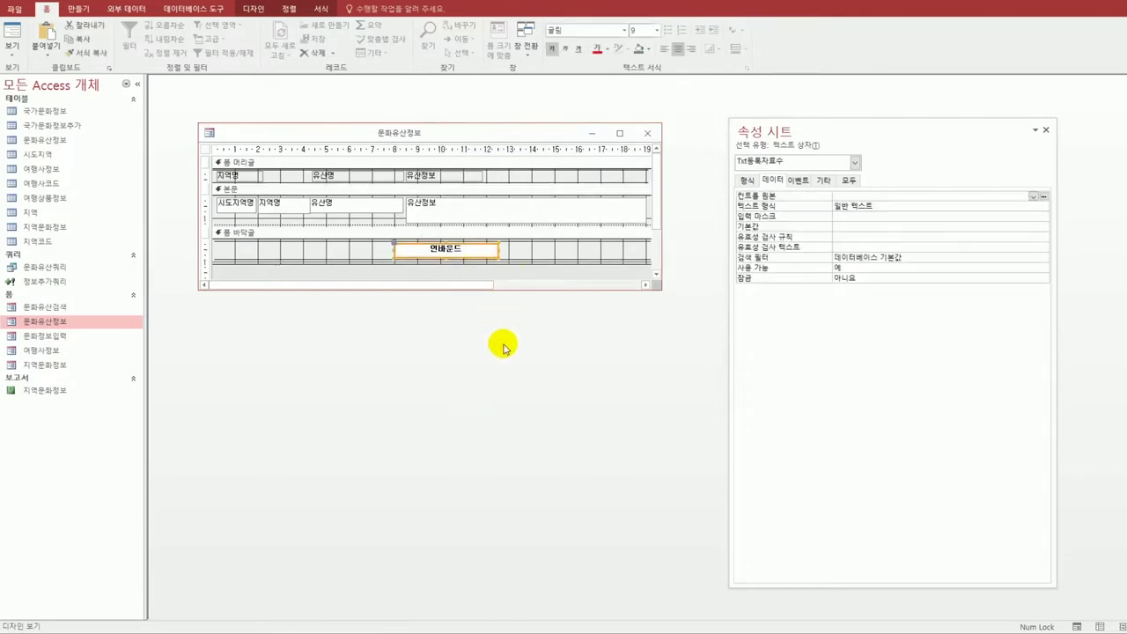
left_click_drag(817, 134, 627, 172)
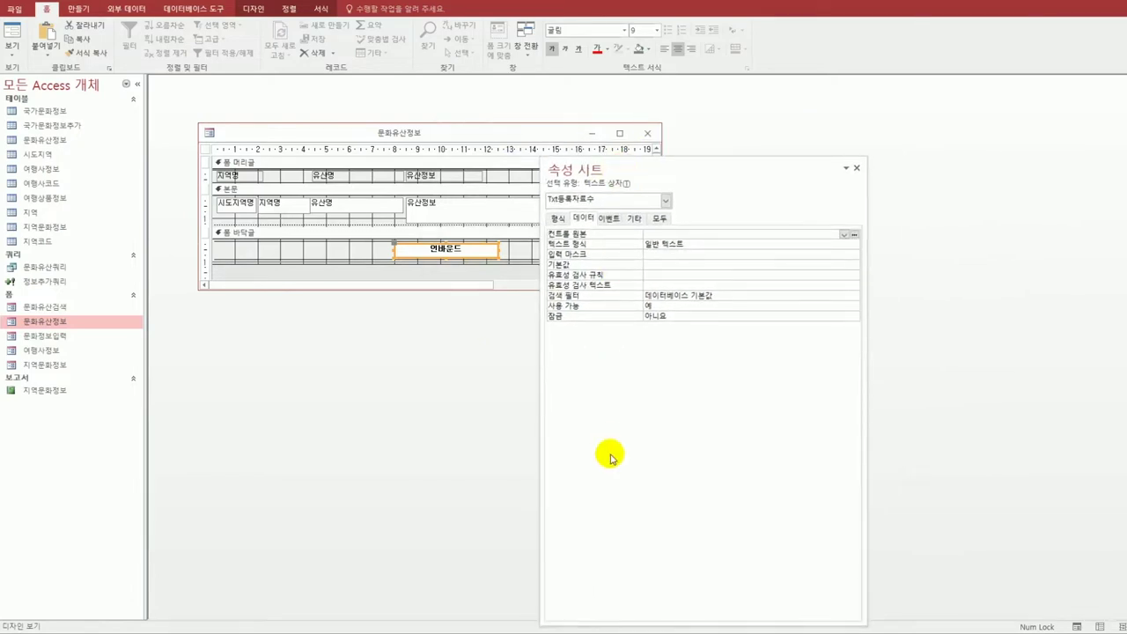
left_click(654, 234)
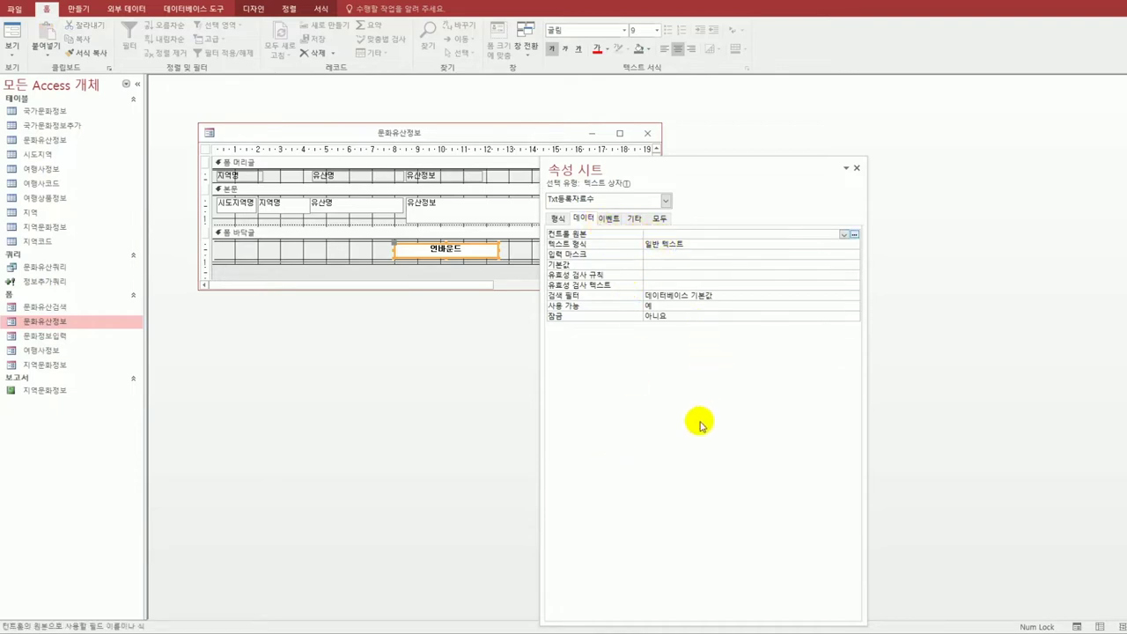
type("=\"등록자료 \" & count")
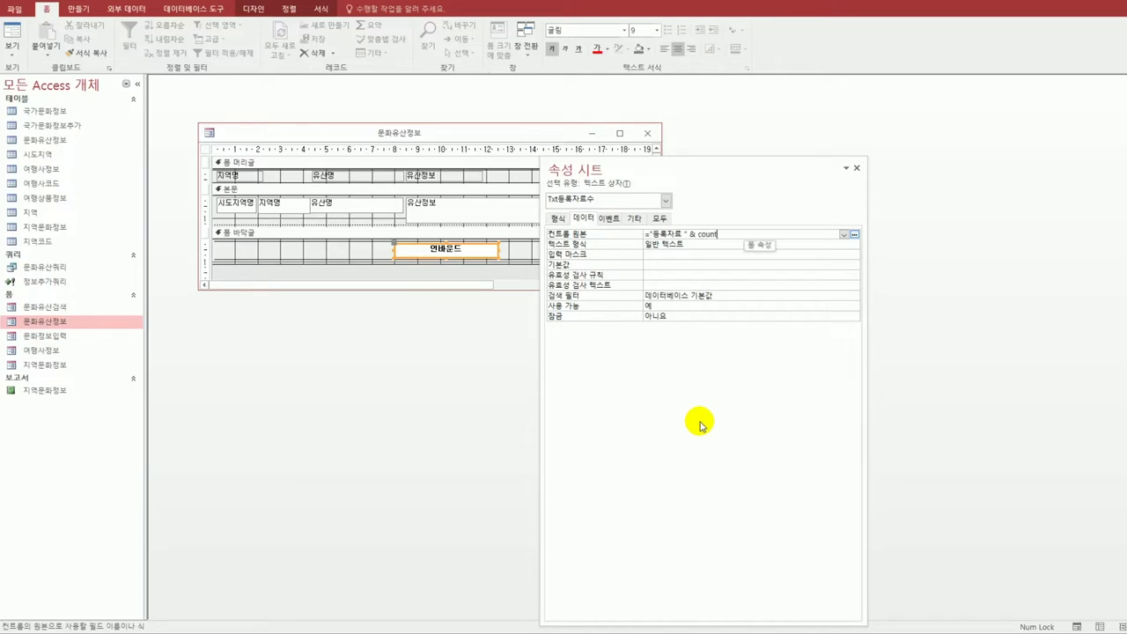
type("(*) & \"")
type("건\"")
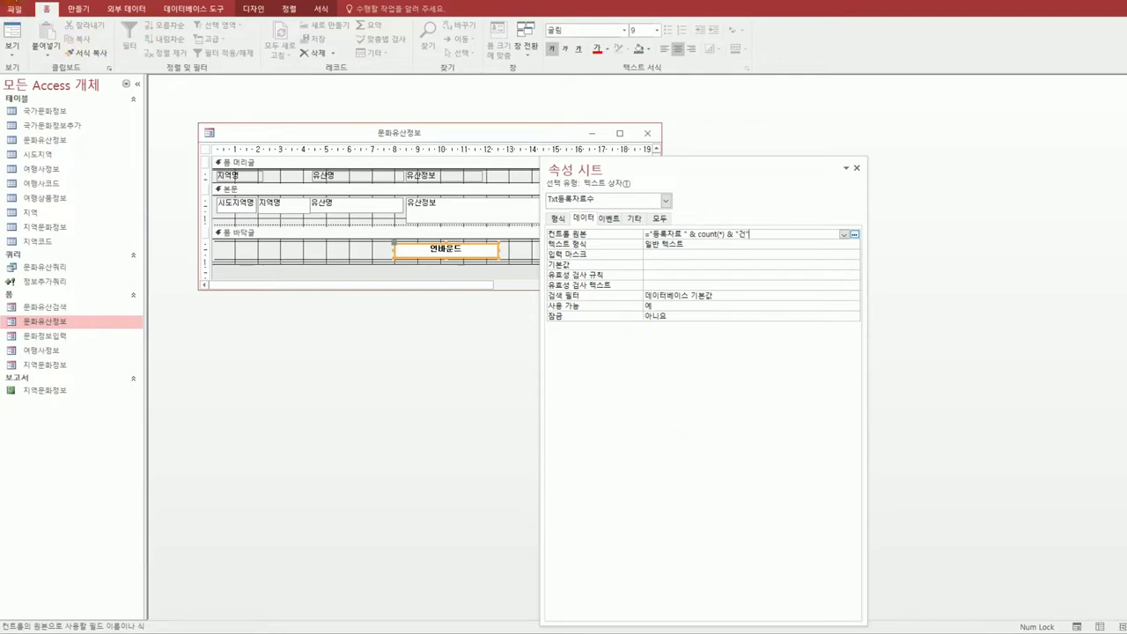
left_click(12, 35)
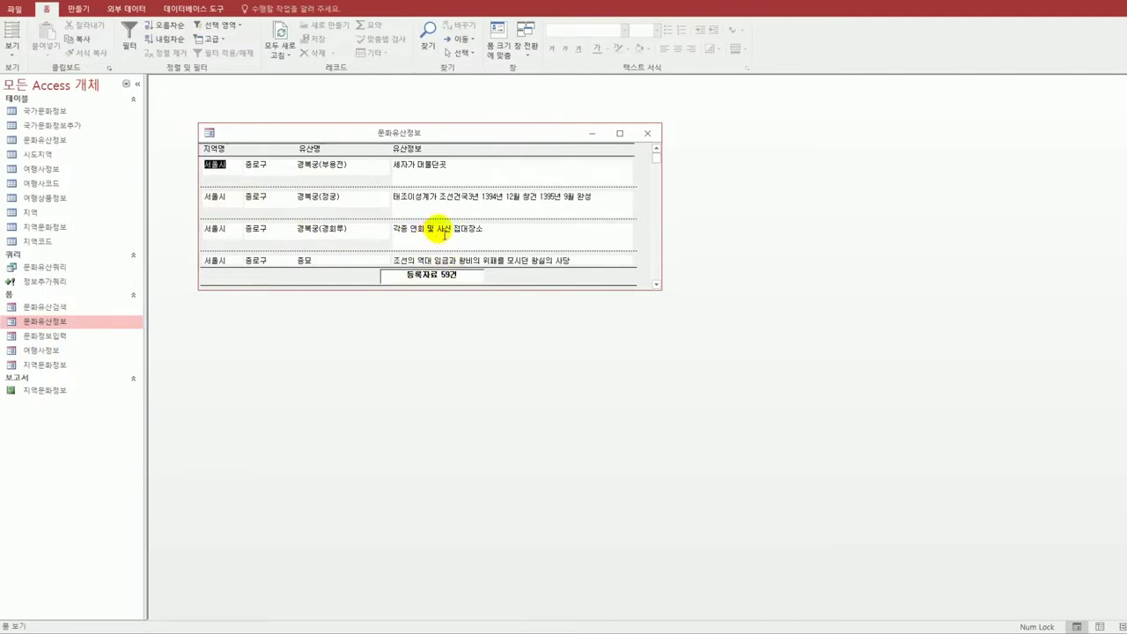
left_click(648, 133)
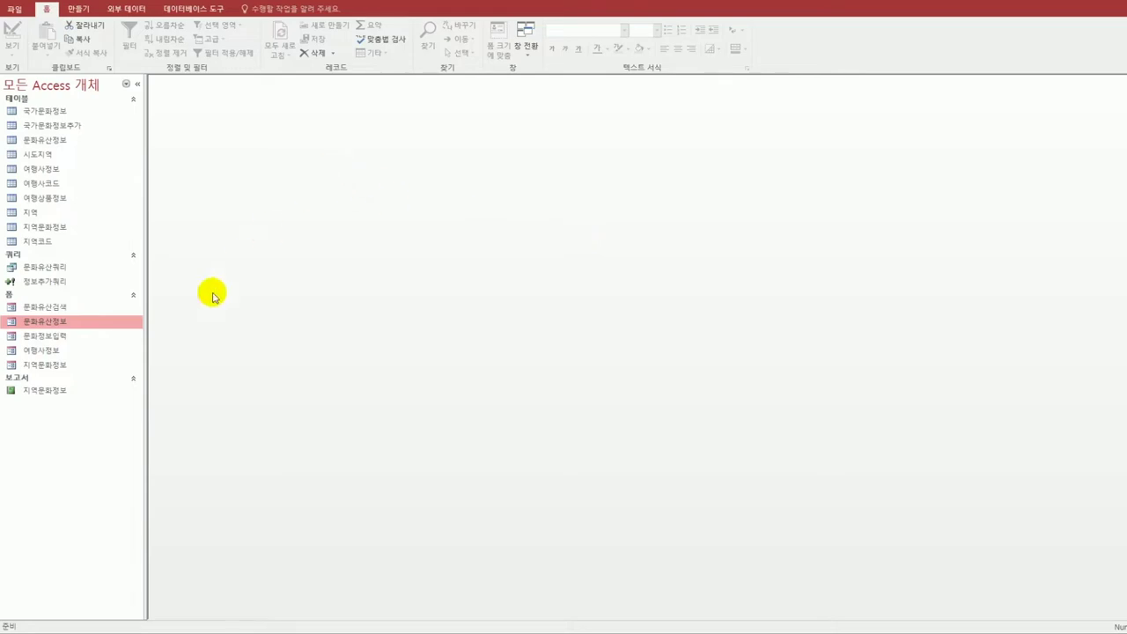
- Open the 문화유산검색 form in Design view and move the property sheet clear of the 종료 button
left_click(76, 312)
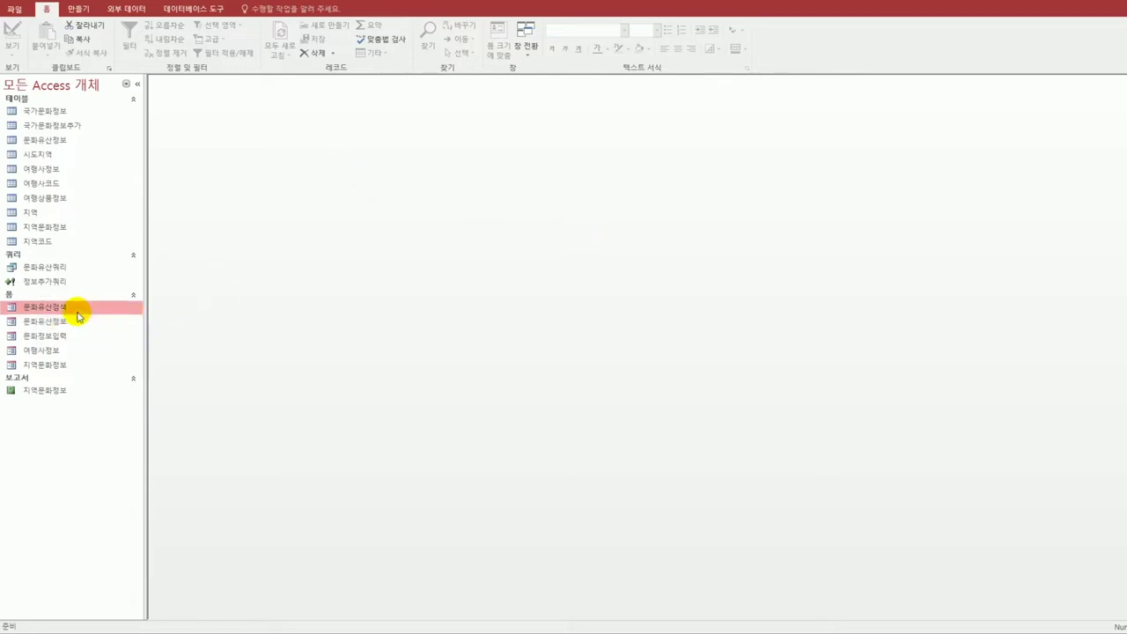
right_click(61, 307)
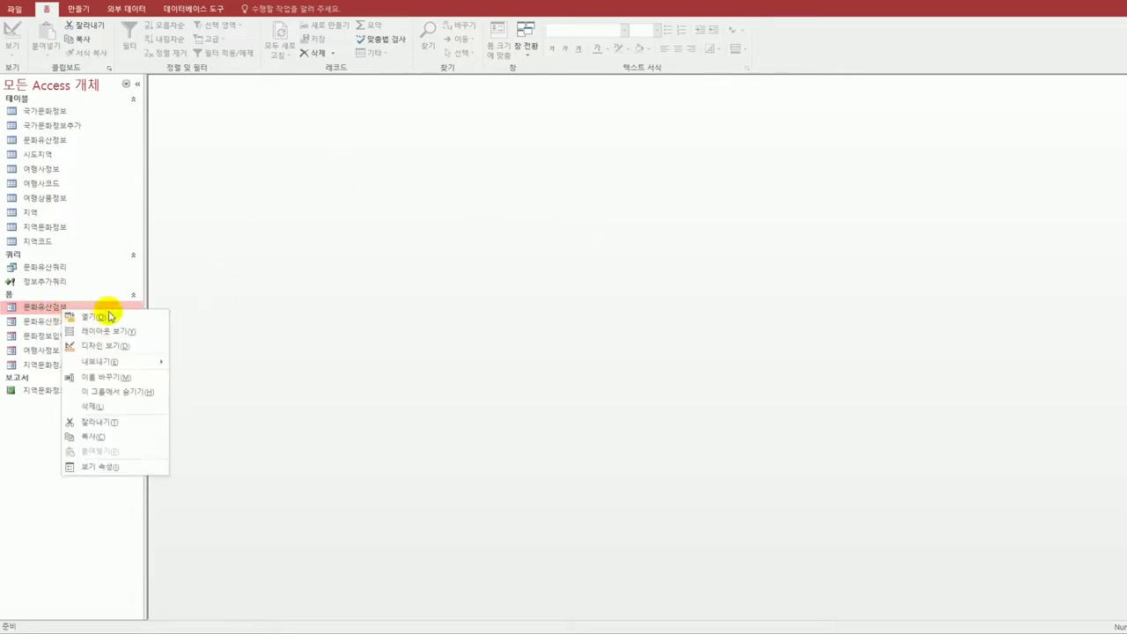
left_click(121, 347)
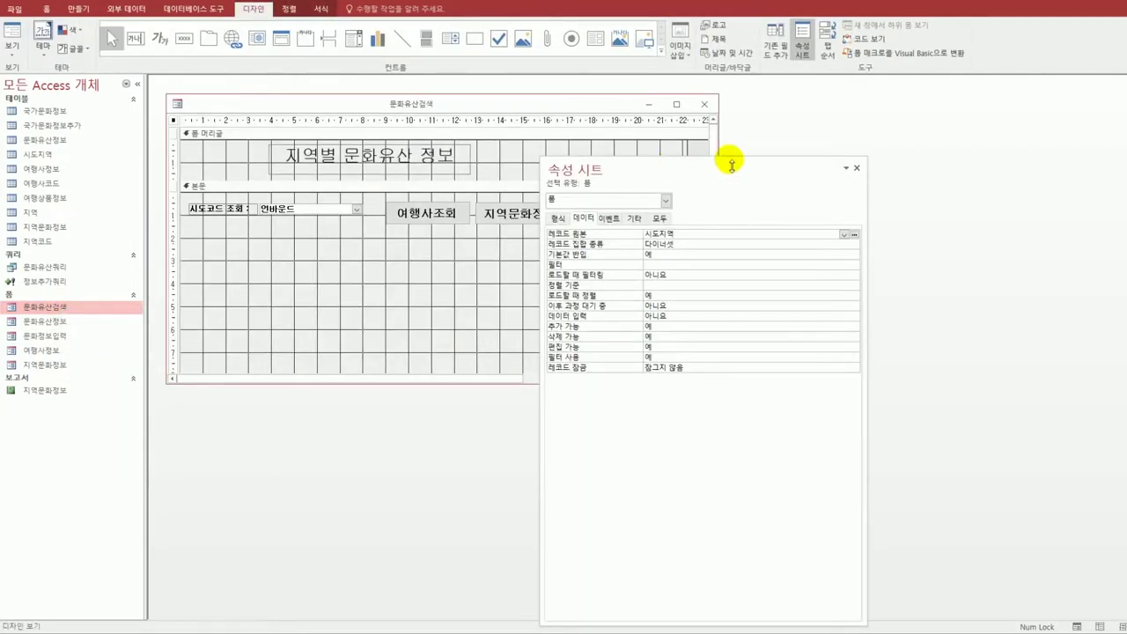
left_click_drag(727, 164, 783, 260)
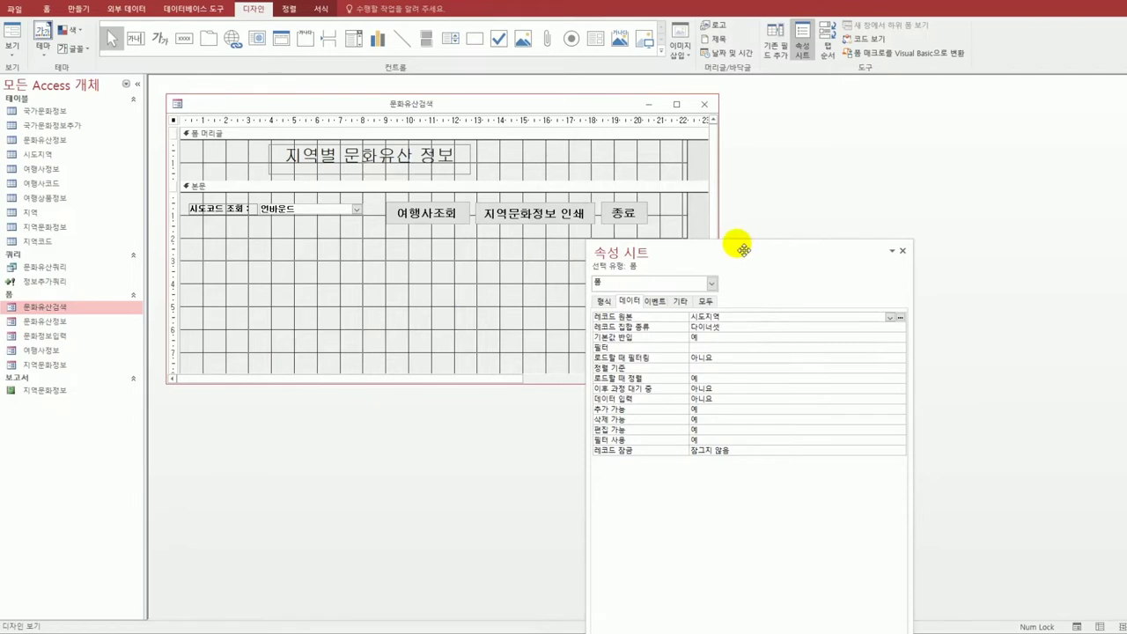
- Assign an event procedure ([이벤트 프로시저]) to the 종료 button's On Click event and open its code
left_click(627, 205)
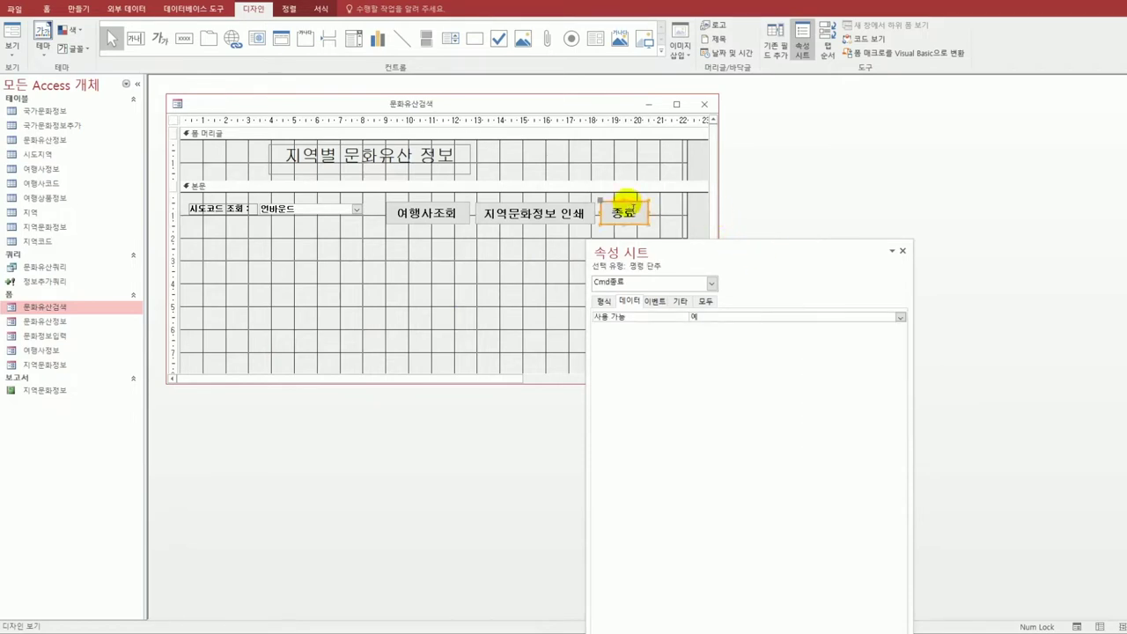
left_click(657, 302)
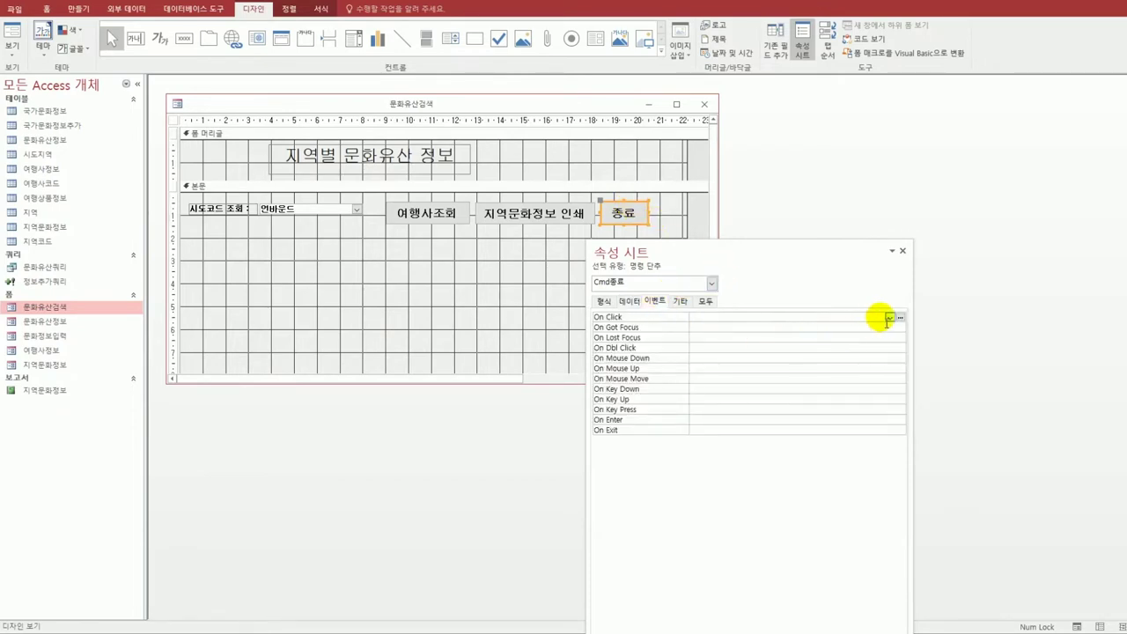
left_click(889, 319)
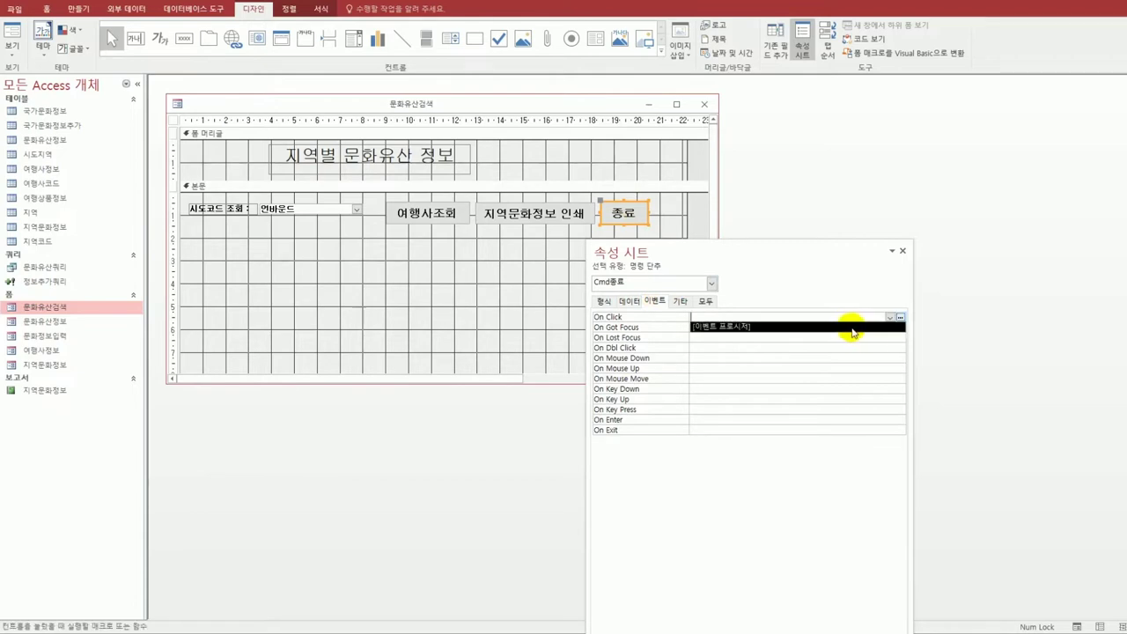
left_click(852, 328)
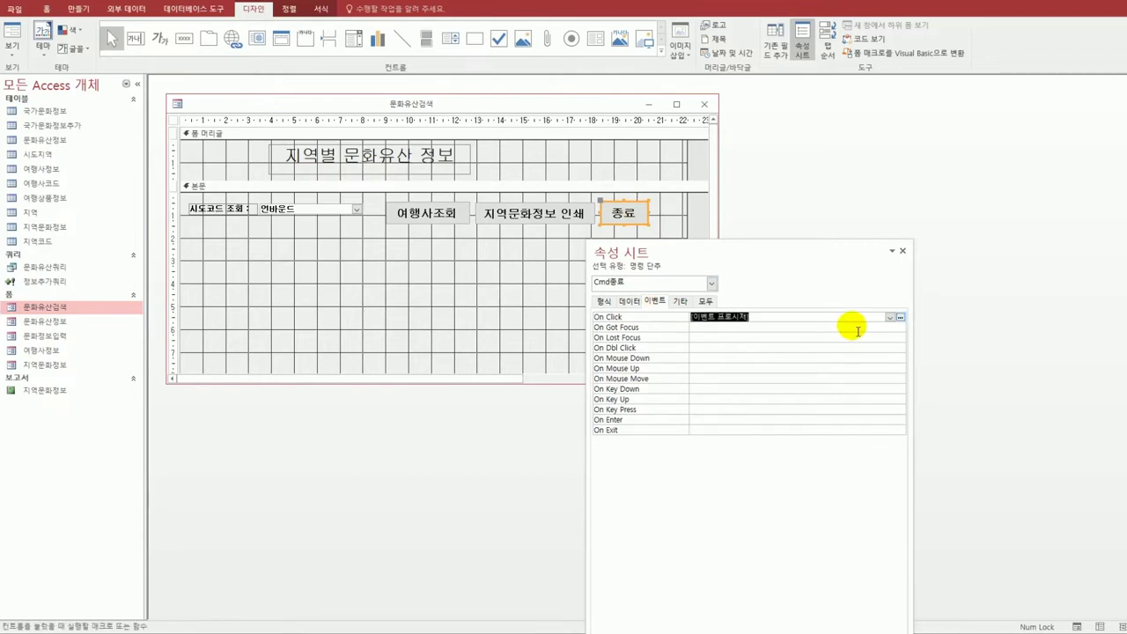
left_click(900, 318)
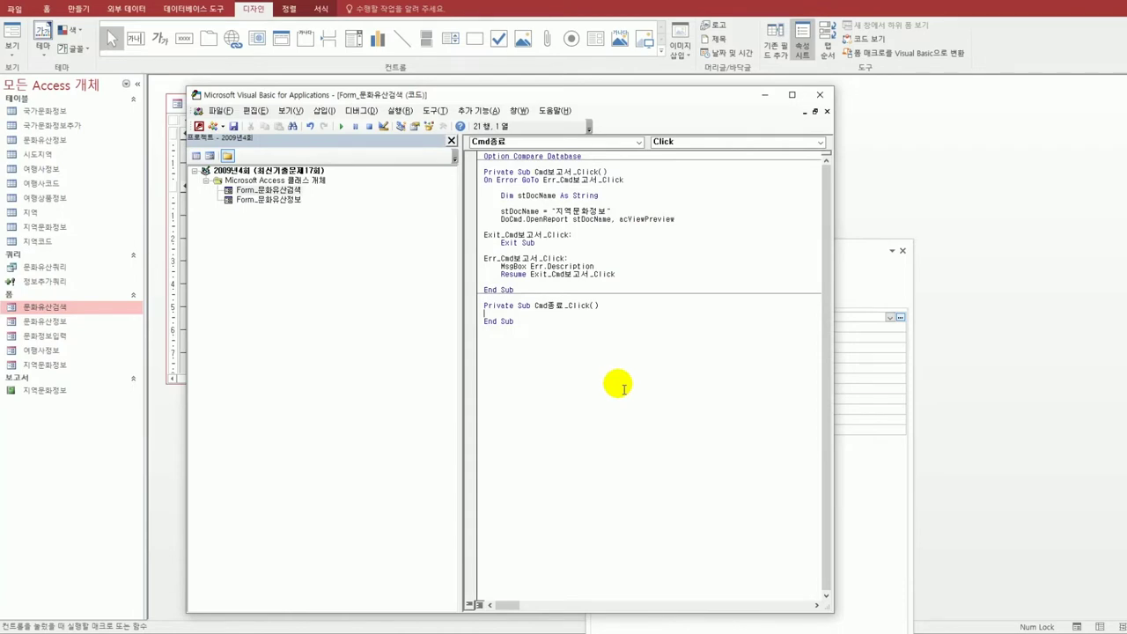
- In Cmd종료_Click, add the line a = MsgBox("시간을 확인하고 종료하겠습니까?", vbYesNo)
key("Tab")
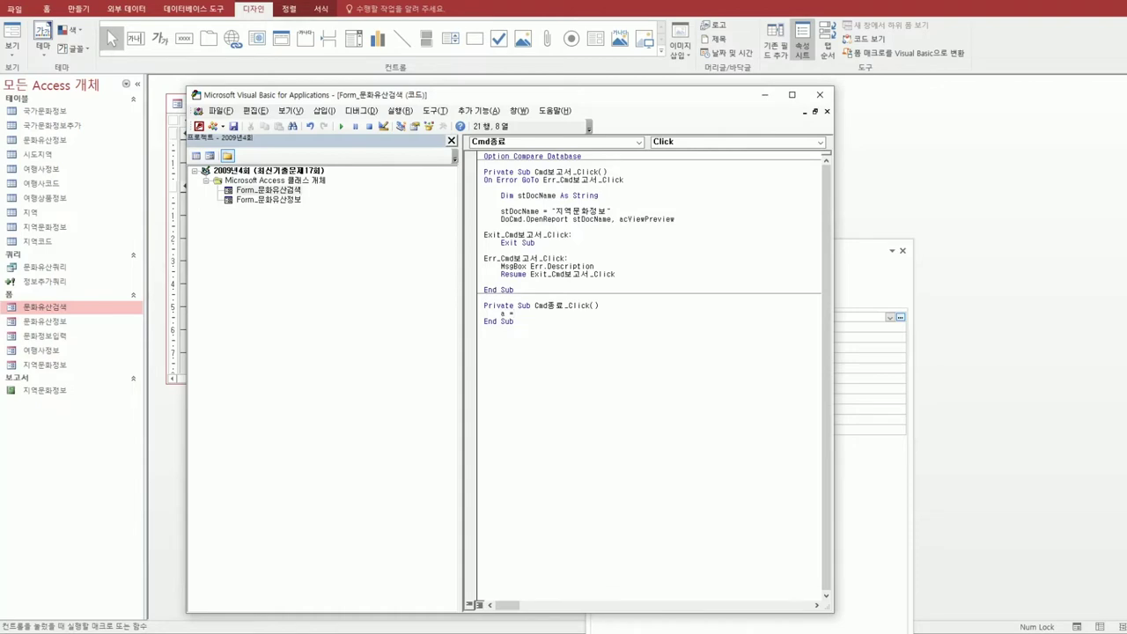
type("a =msb")
type("box(\"")
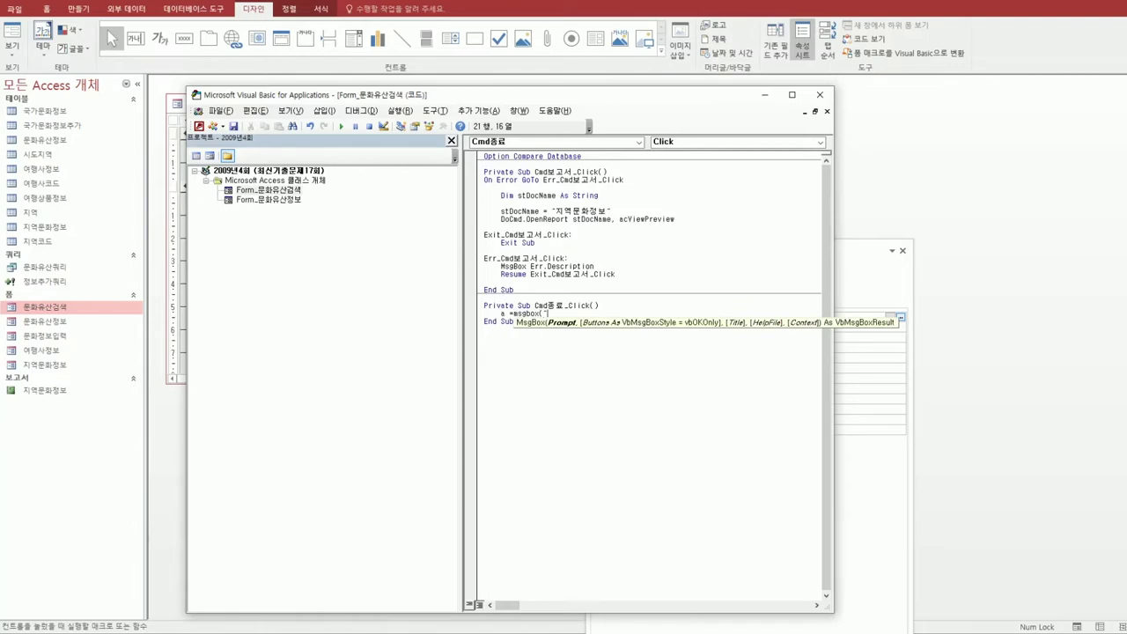
type("시간을 확인하고 종료하겠습")
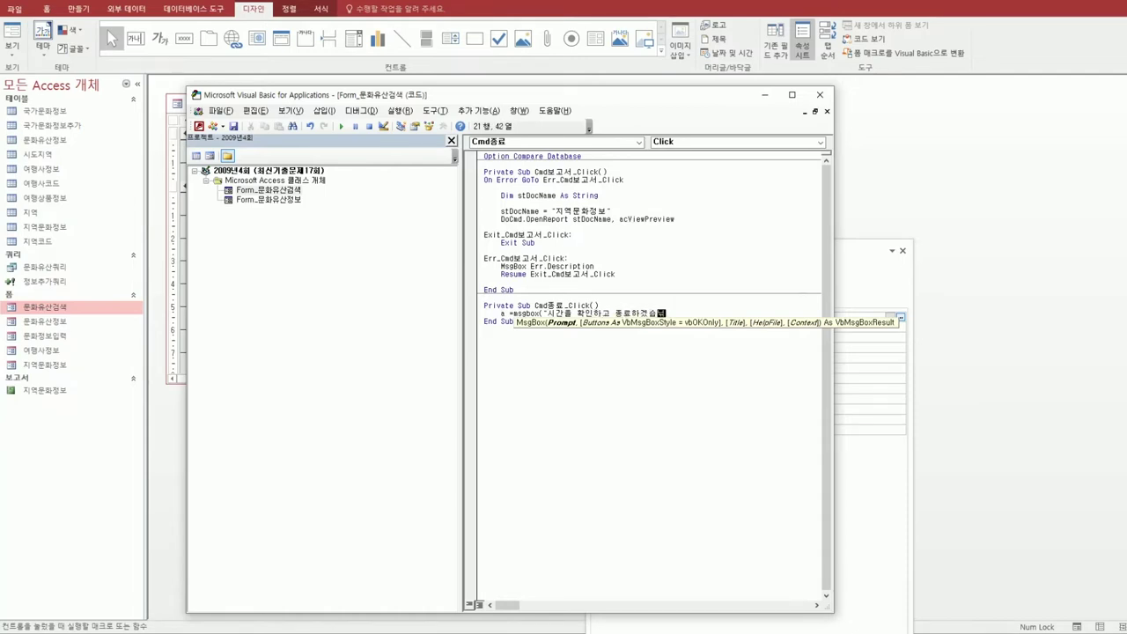
type("니까?\",vby")
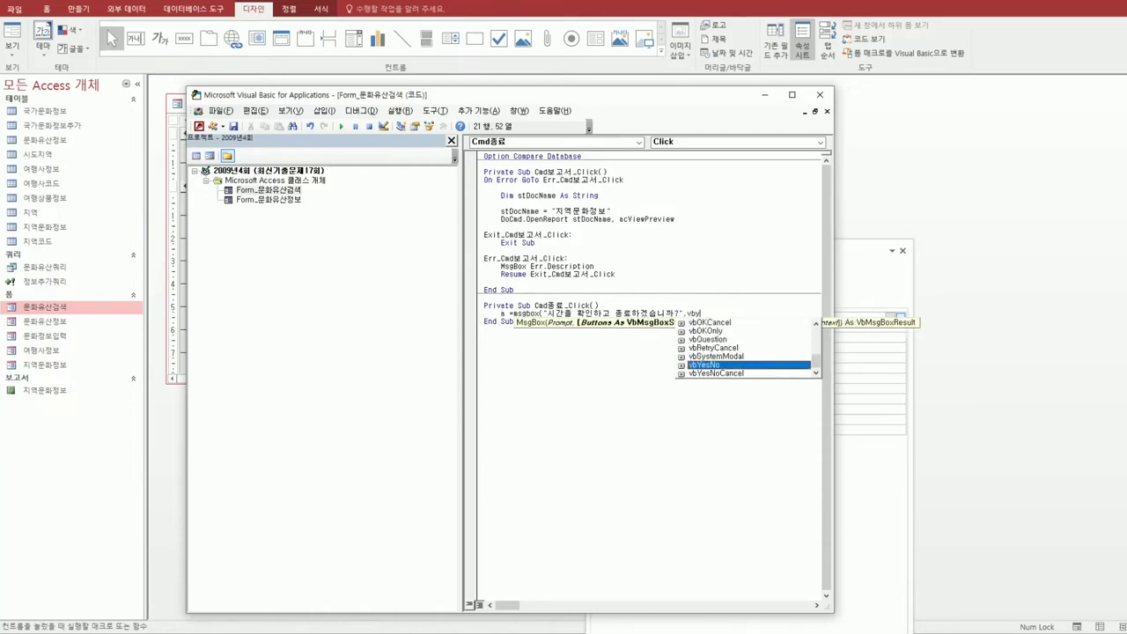
key("Tab")
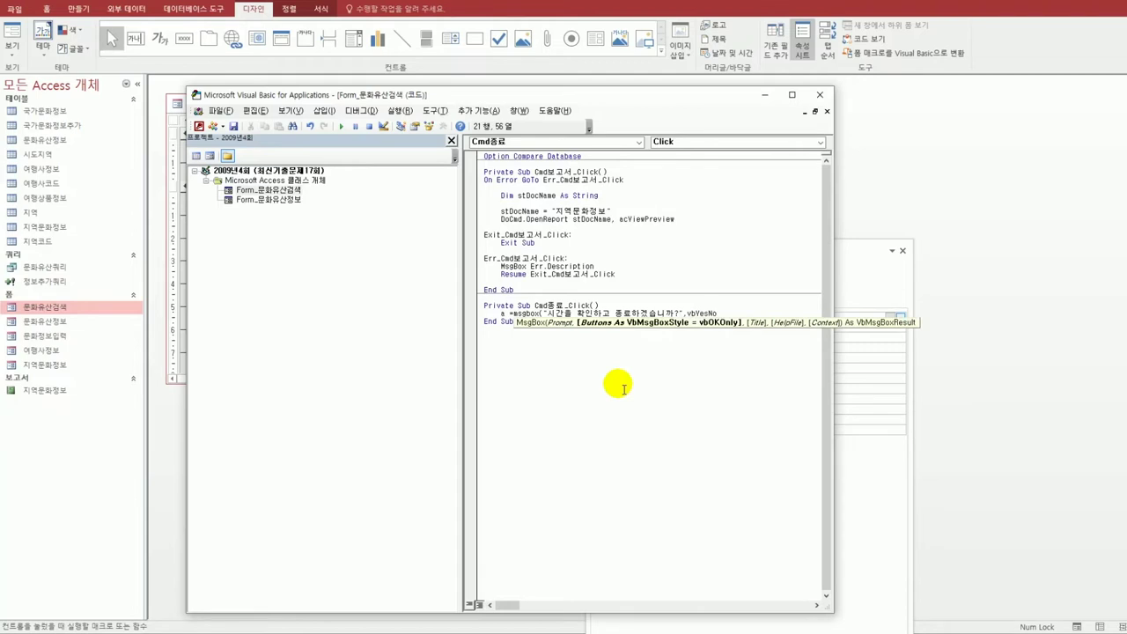
type(")")
key("Return")
key("Return")
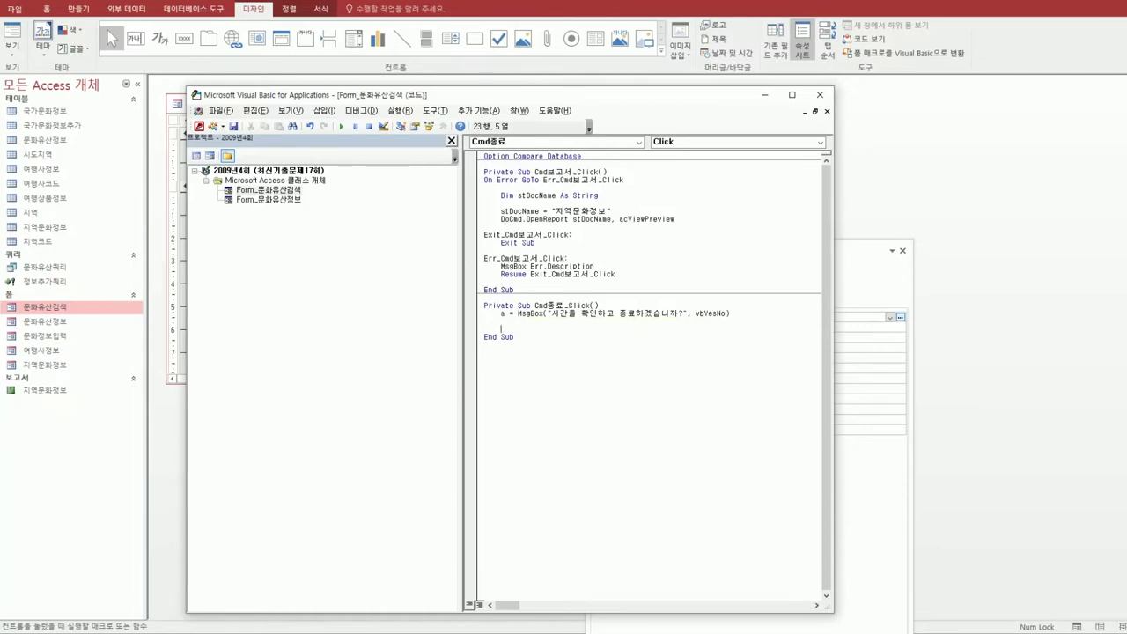
- Start an If a = vbYes Then block containing b = MsgBox(Time, vbOKOnly)
type("if a= vbyes then")
key("Return")
type("b=msgb")
type("ox(")
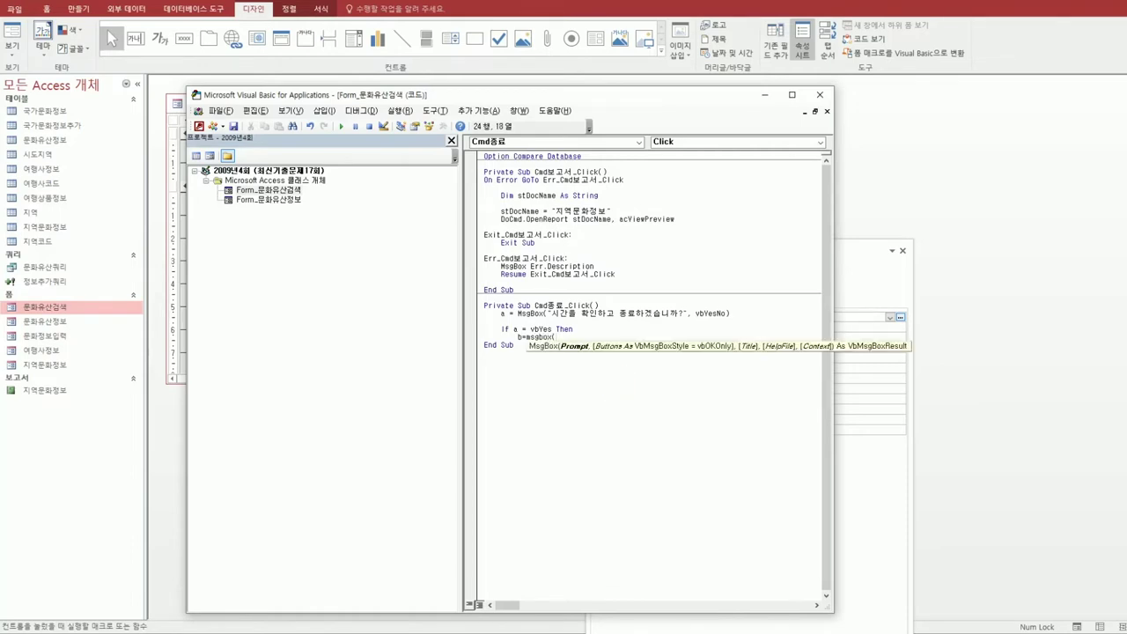
type("time,")
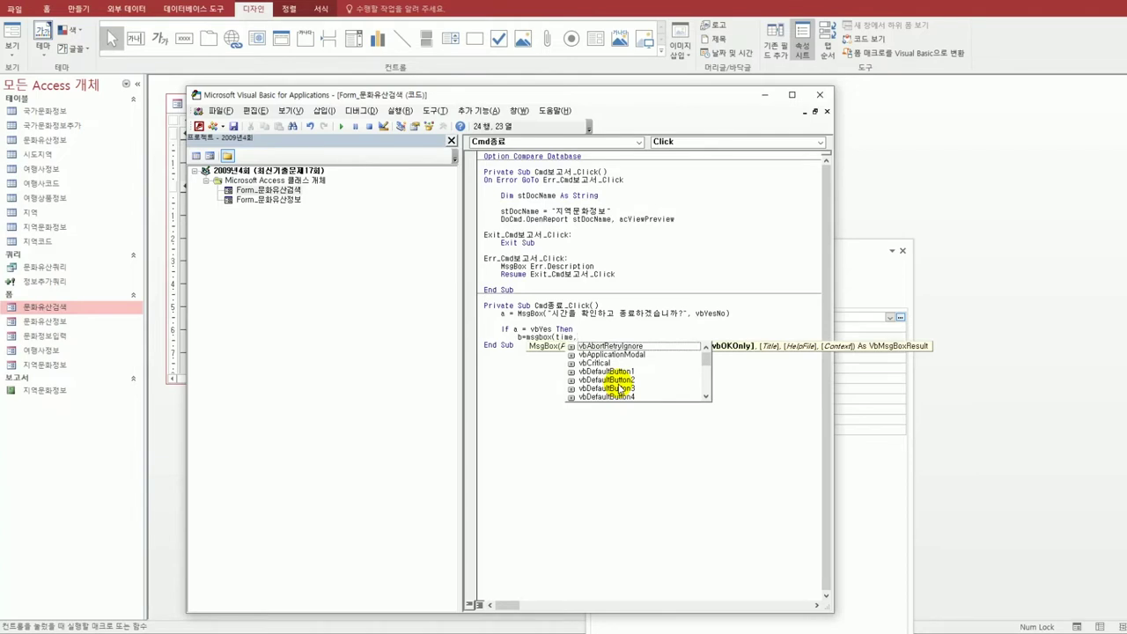
type("vbok")
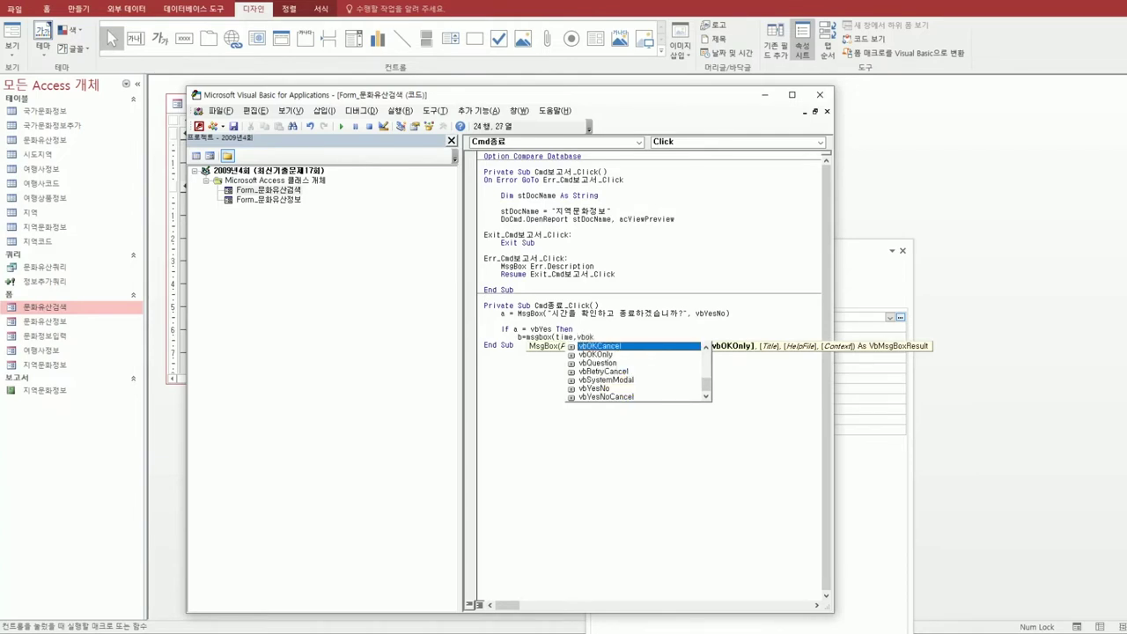
key("Down")
key("Tab")
type(")")
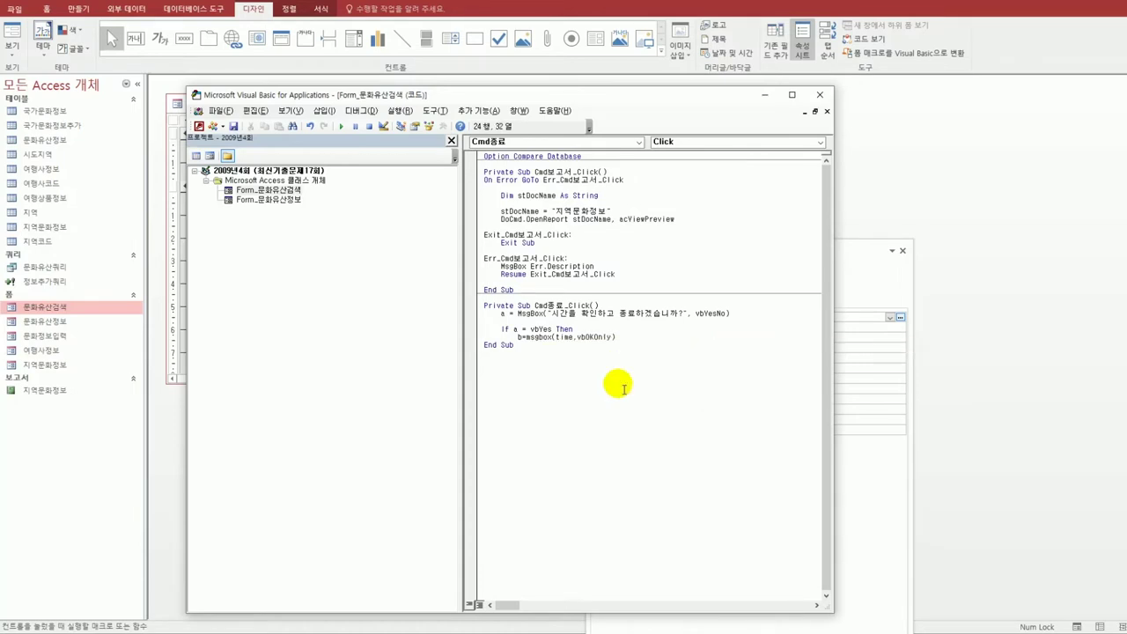
key("Return")
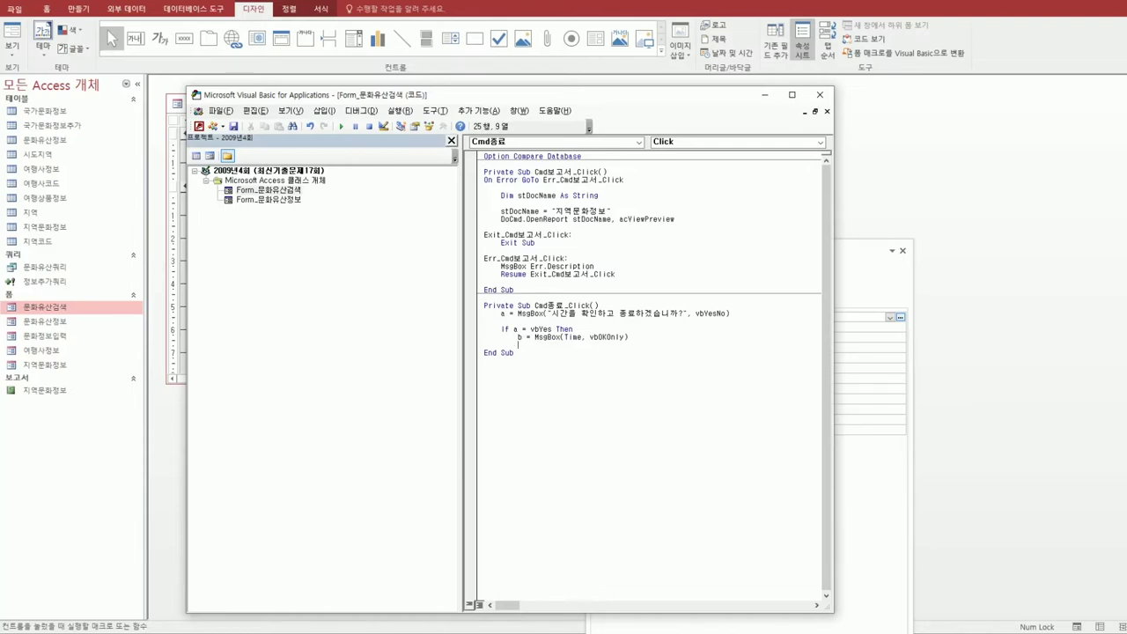
- Add DoCmd.Close to the If branch, an Else branch with DoCmd.Close, and End If, then close the code editor
type("docmd.clos")
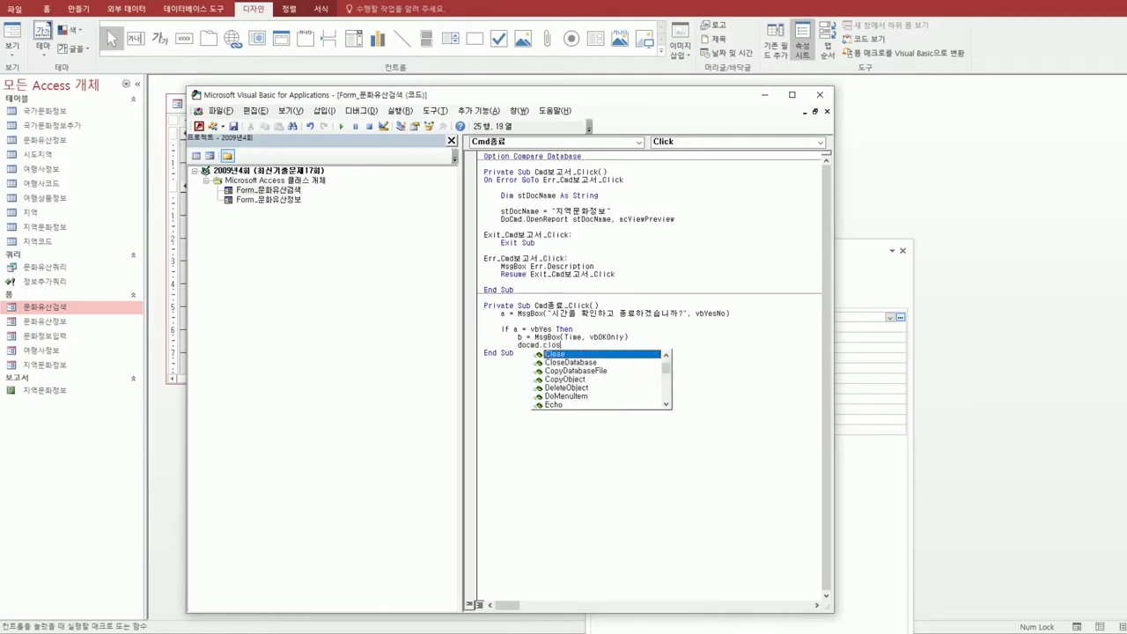
key("Return")
key("BackSpace")
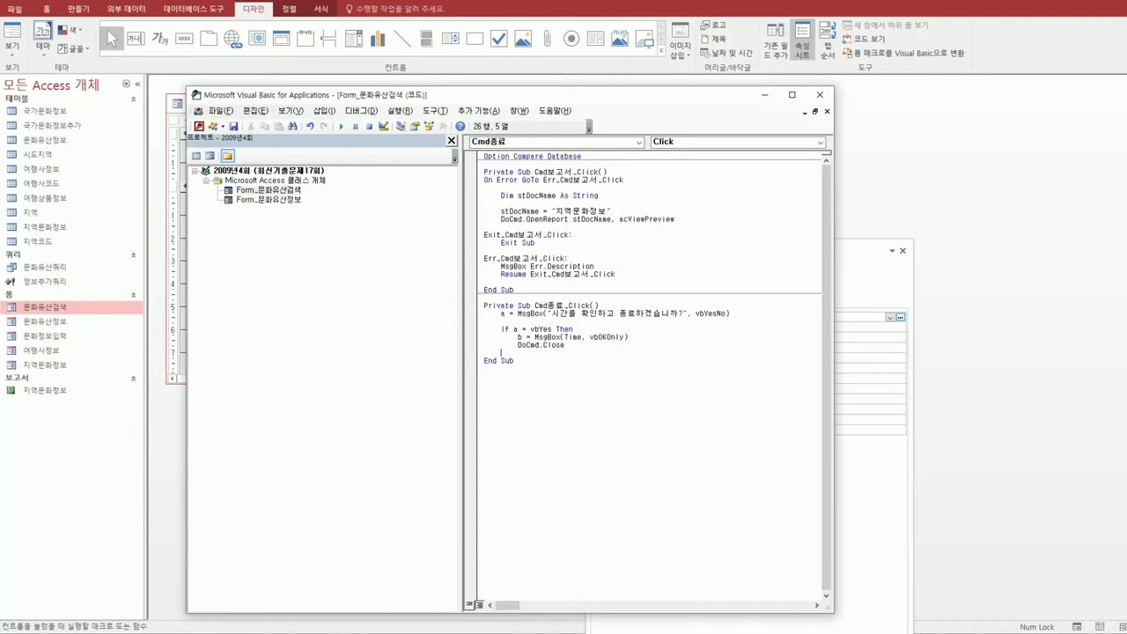
type("else")
key("Return")
type("docmd.close")
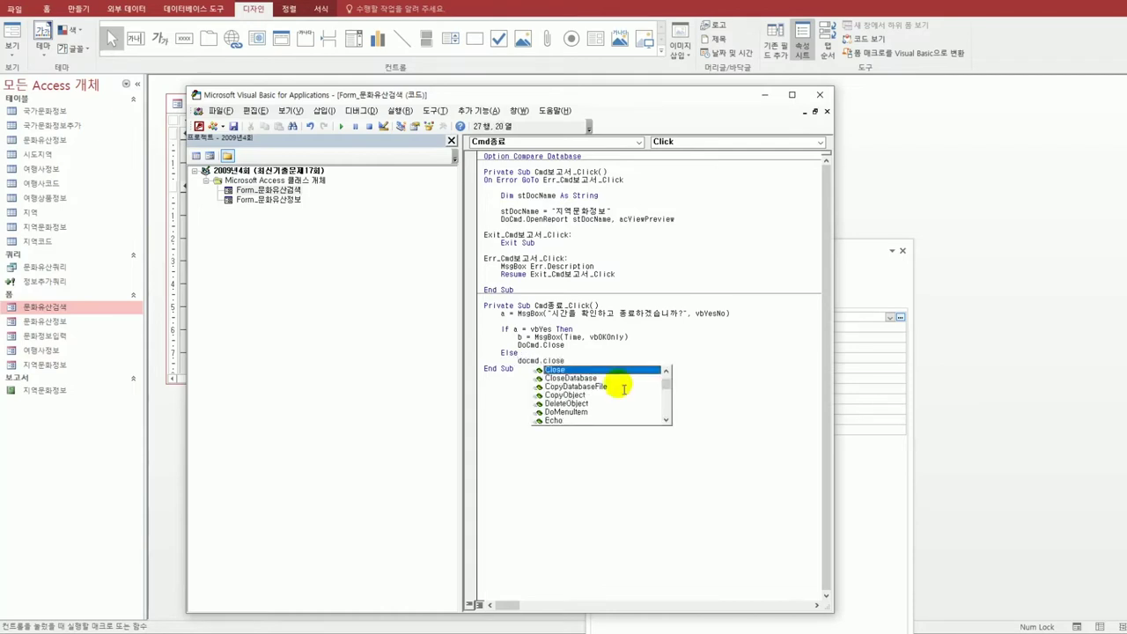
key("Return")
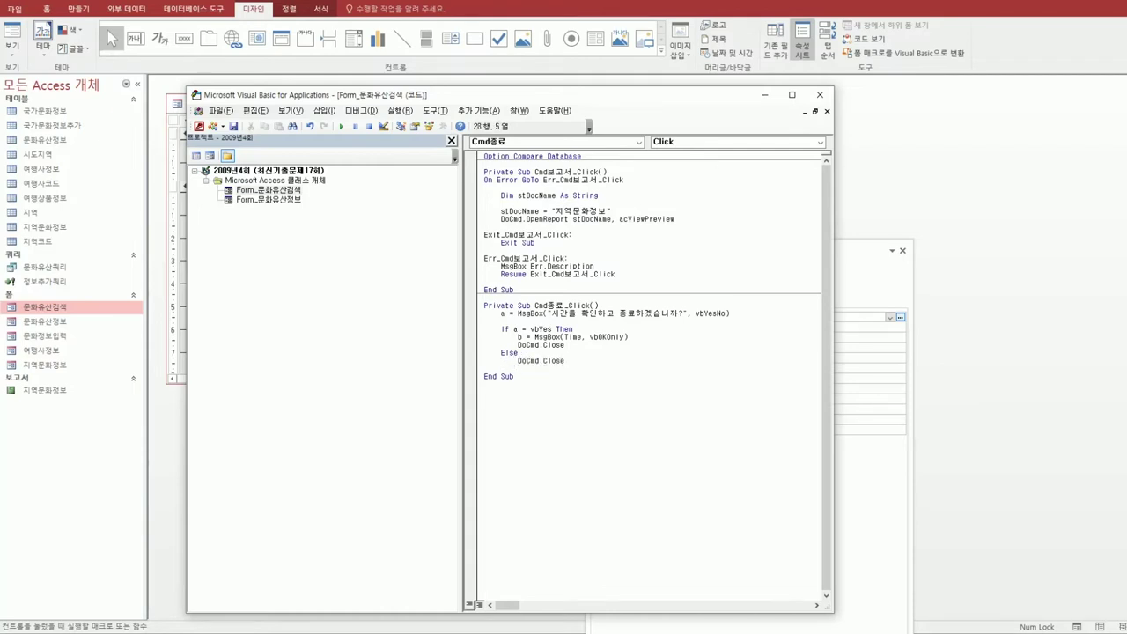
type("end if")
key("Return")
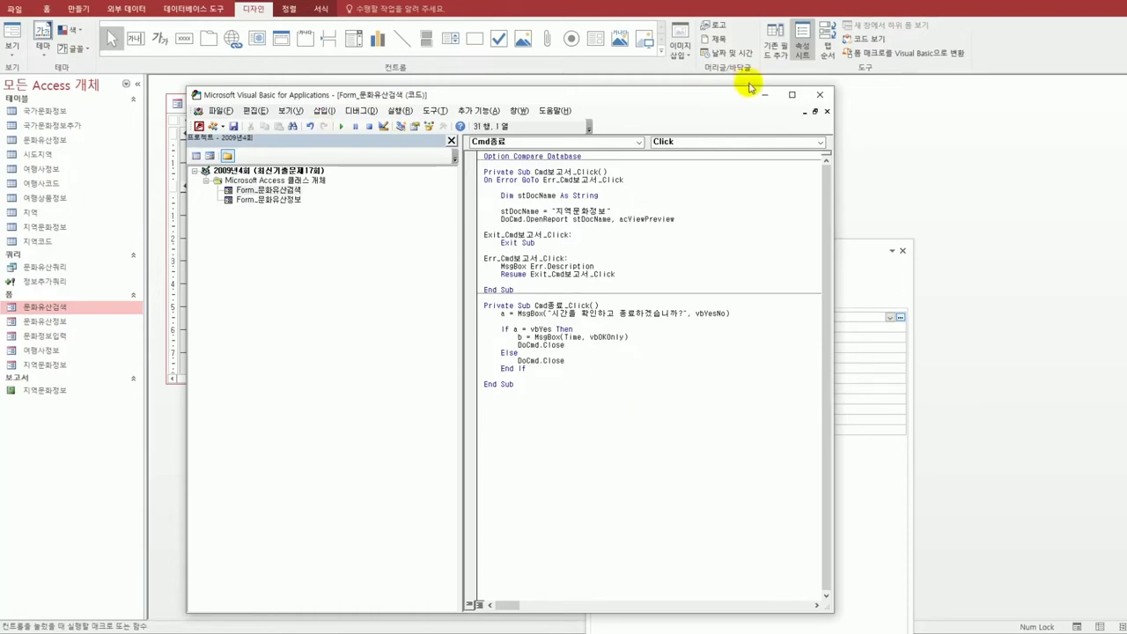
left_click(819, 95)
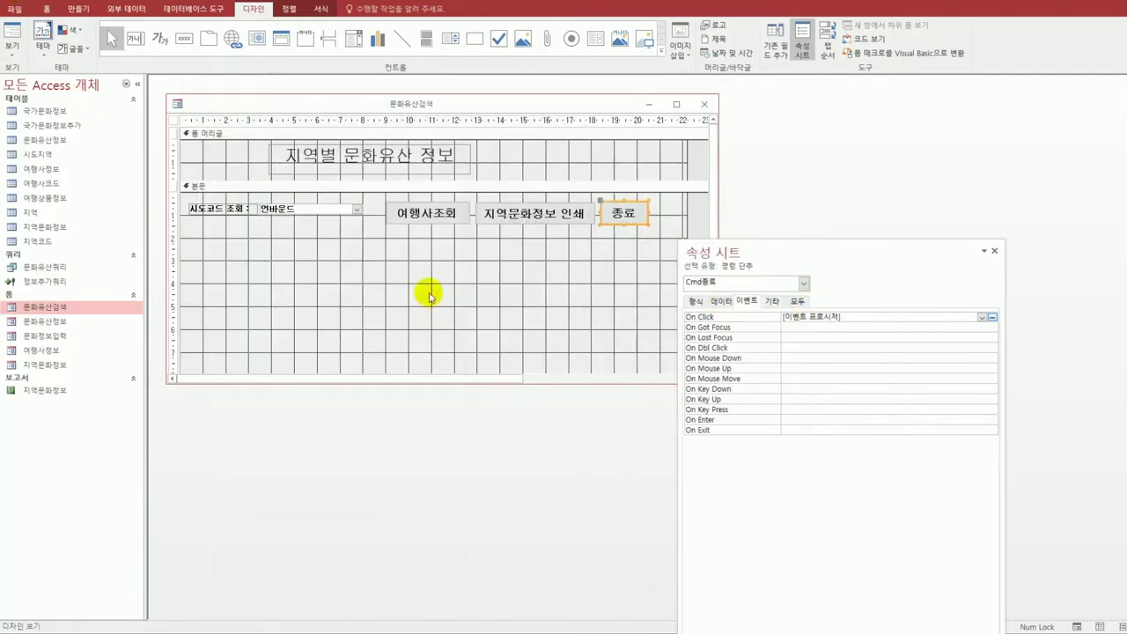
- Test the 종료 button in Form view, answering 예 to the prompt and acknowledging the time message
left_click(18, 33)
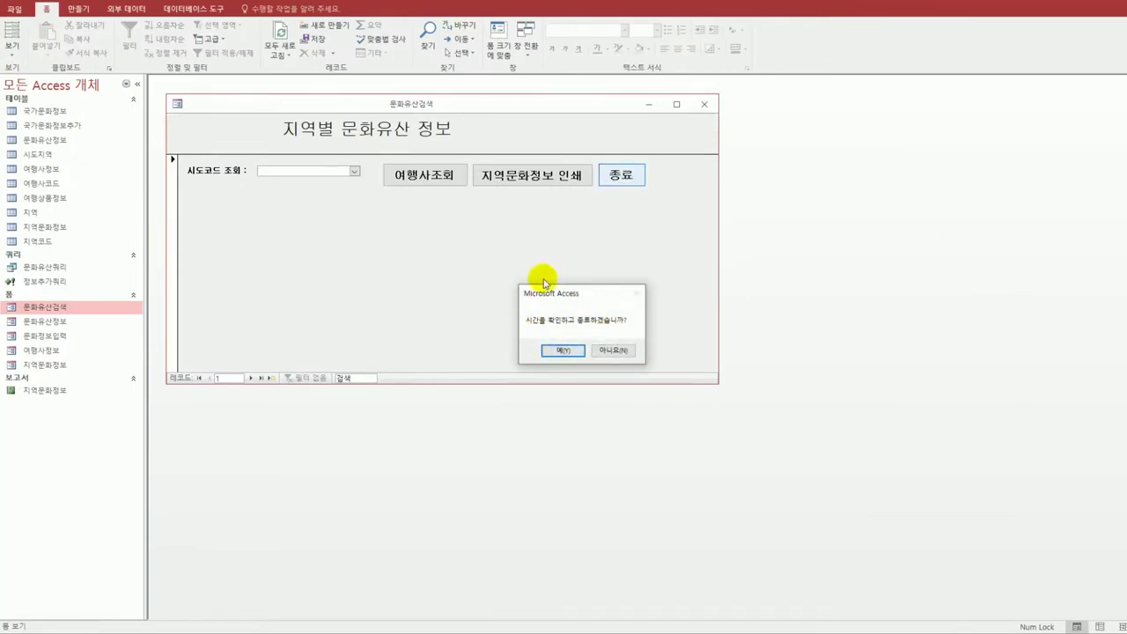
left_click(566, 350)
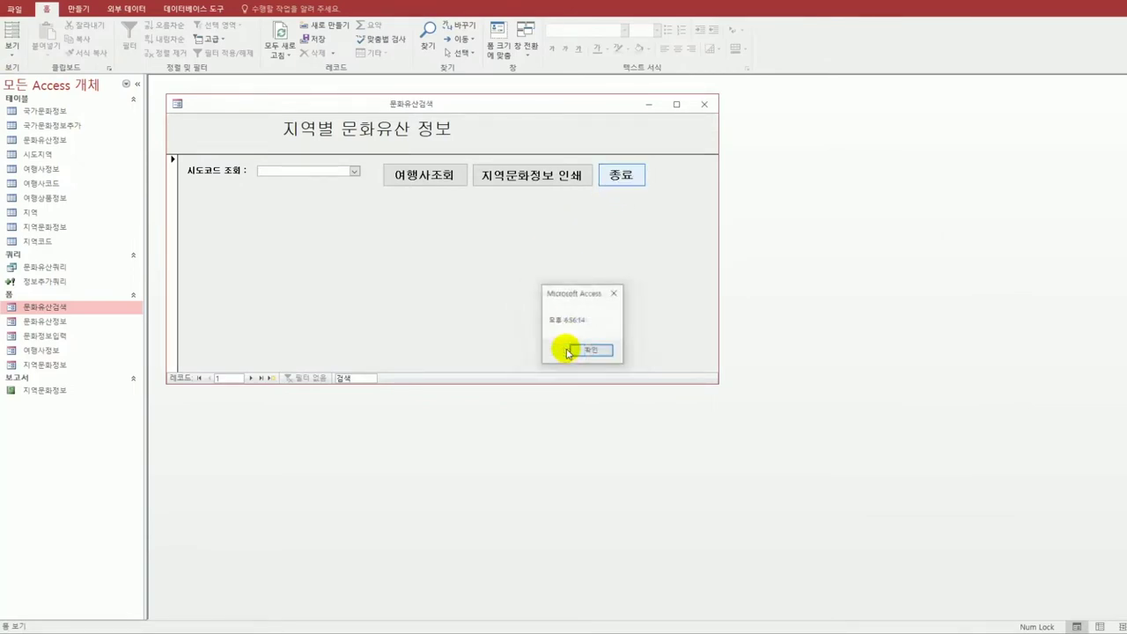
left_click(574, 351)
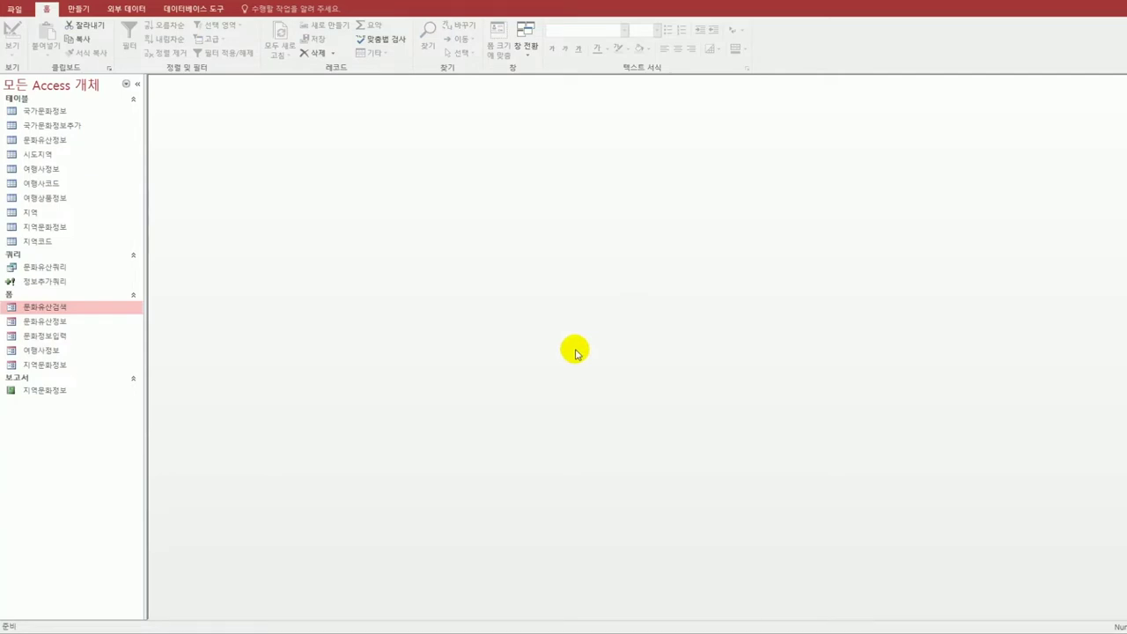
- Reopen 문화유산검색 in Design view and draw a subform control about 20 by 6 cm in the detail section below 시도코드 조회
right_click(92, 307)
left_click(148, 347)
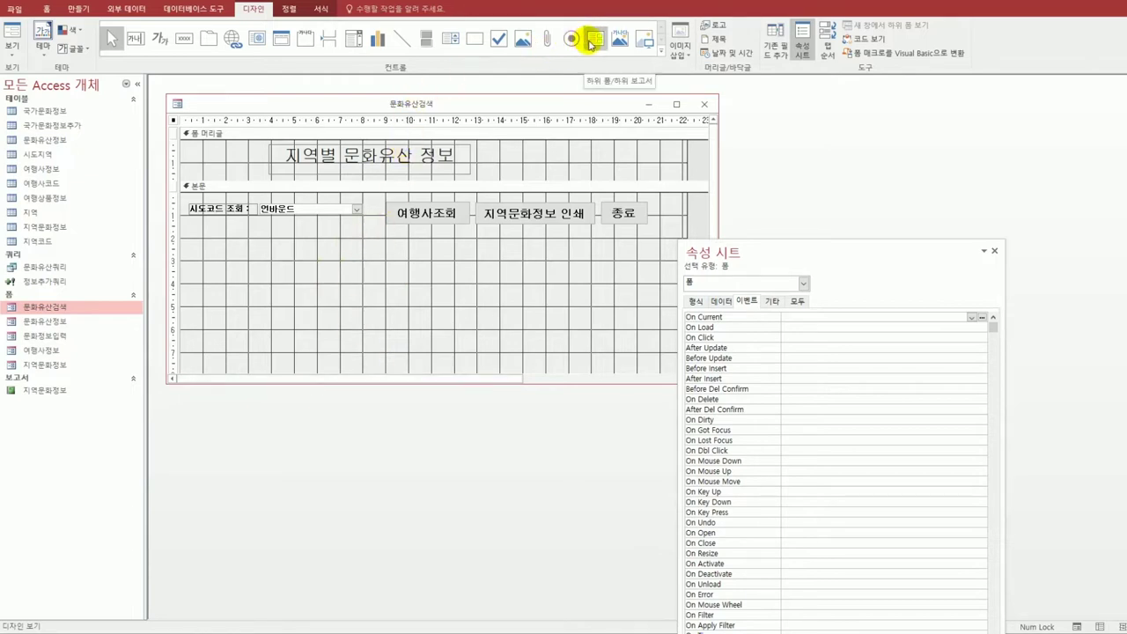
left_click(589, 43)
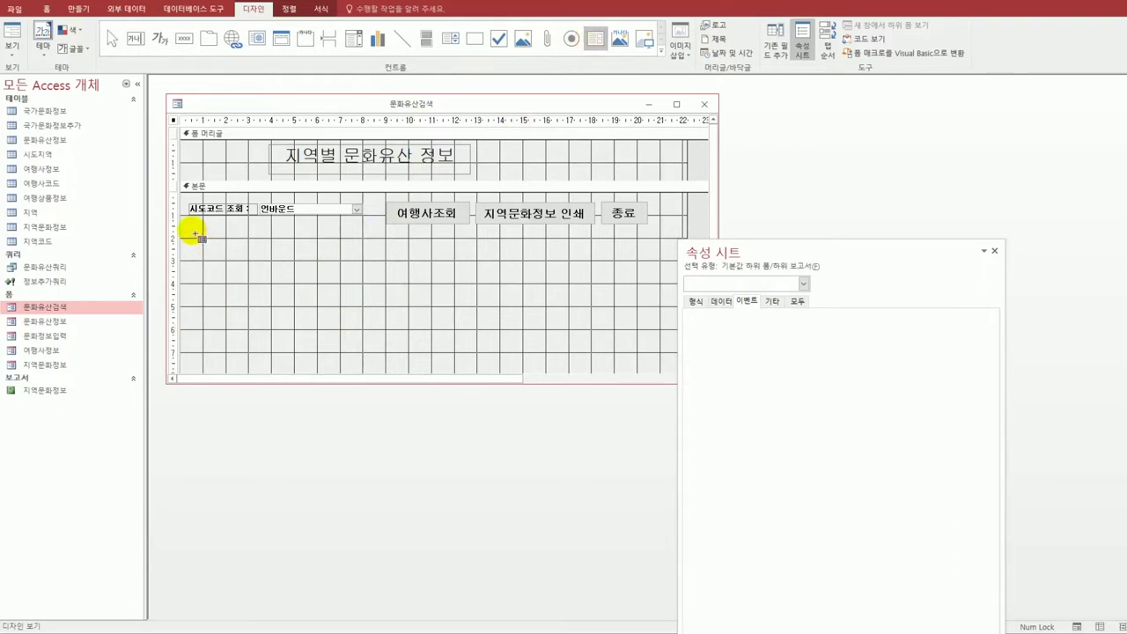
left_click_drag(191, 231, 660, 370)
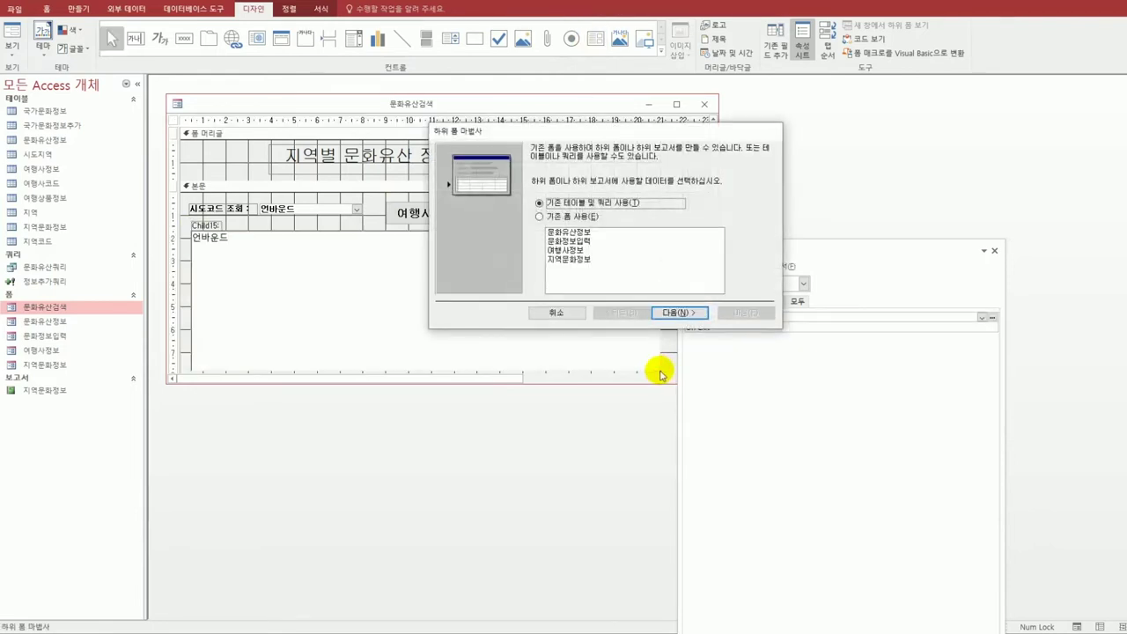
- Base the subform on the existing 문화유산정보 form, keep the suggested 시도지역명 link, and name the subform 문화유산
left_click(561, 217)
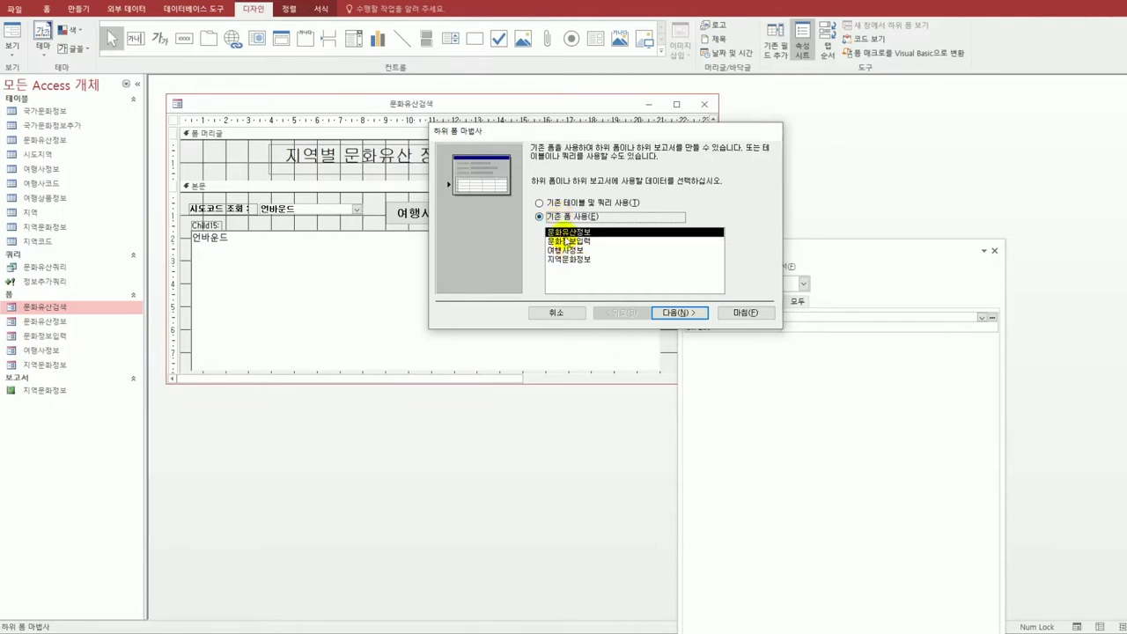
left_click(668, 314)
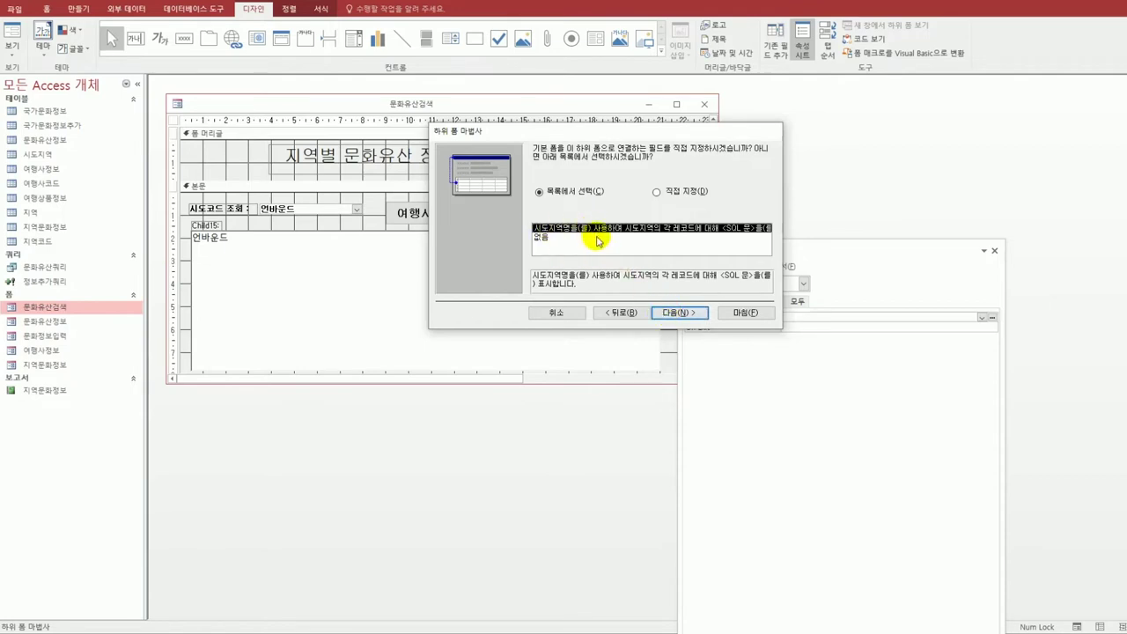
left_click(676, 313)
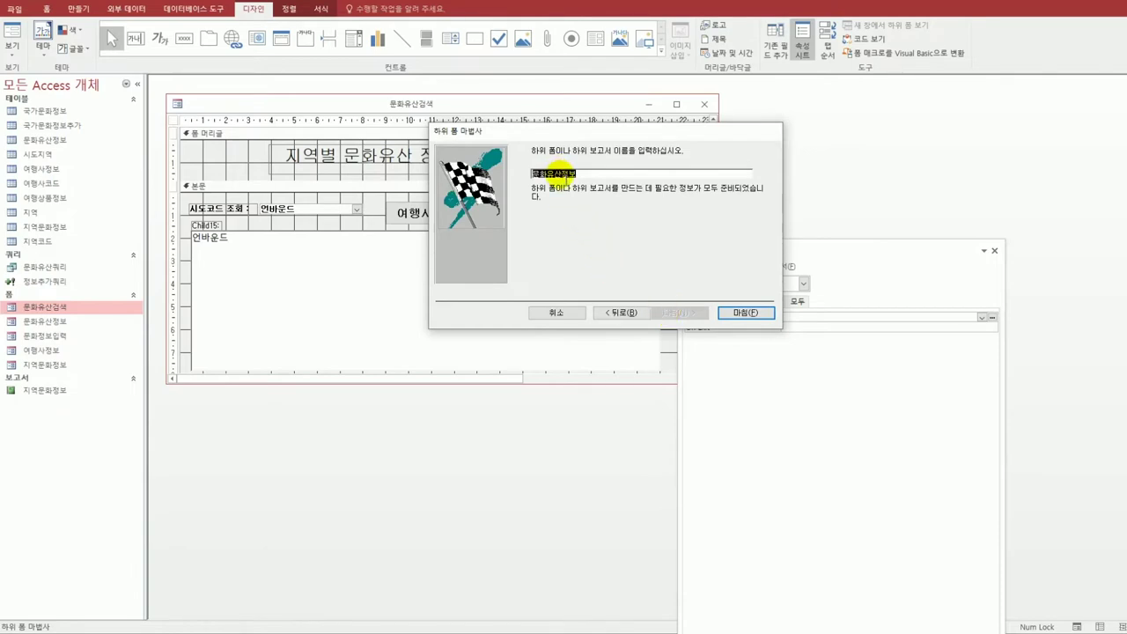
left_click_drag(562, 173, 588, 181)
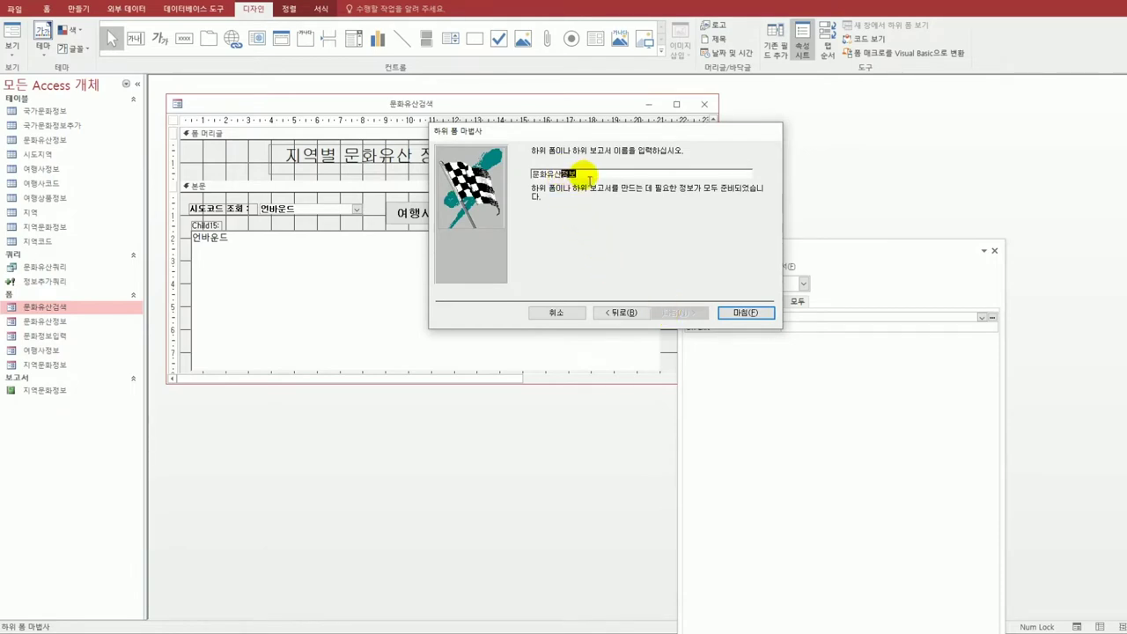
type("ㅅ")
left_click(737, 315)
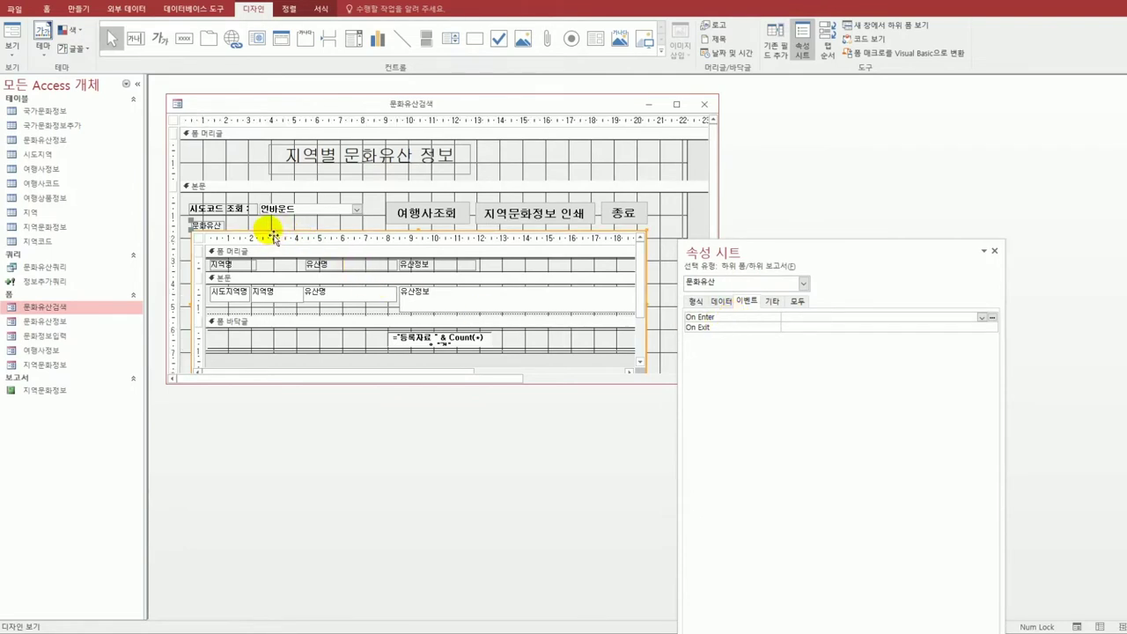
- Set the special effect of the 문화유산 subform control to 그림자
left_click(697, 301)
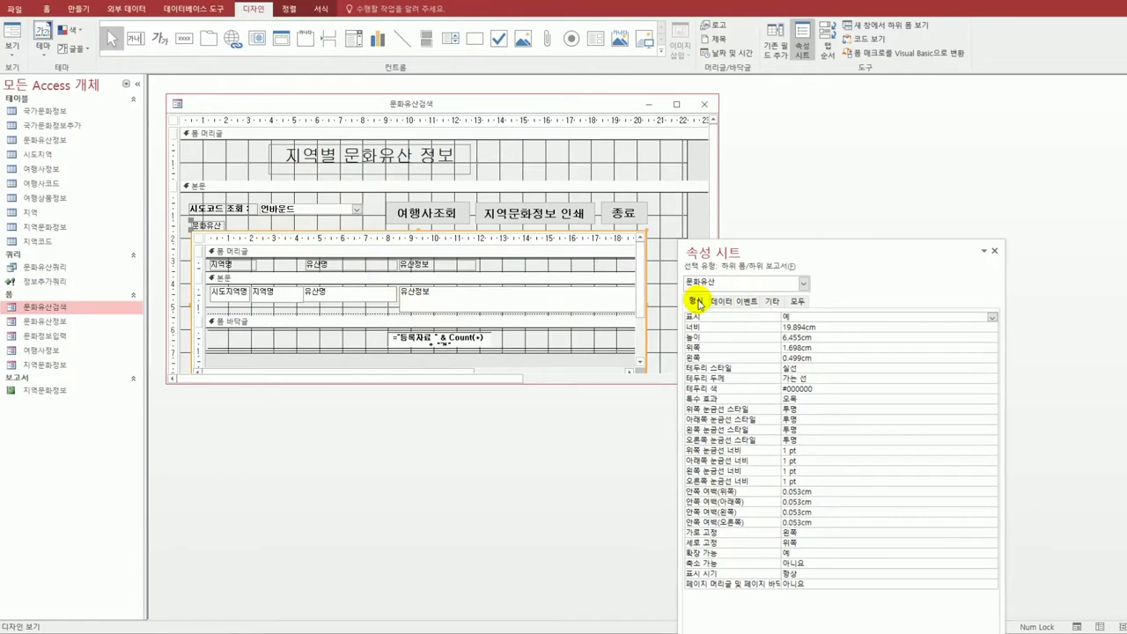
left_click(803, 398)
left_click(991, 399)
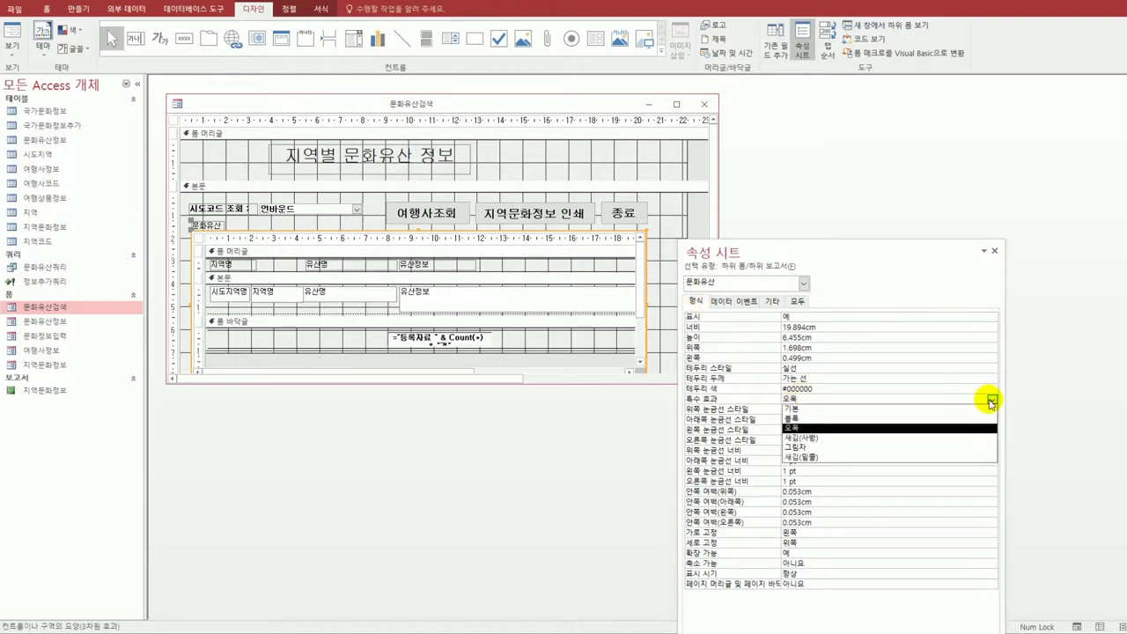
left_click(941, 446)
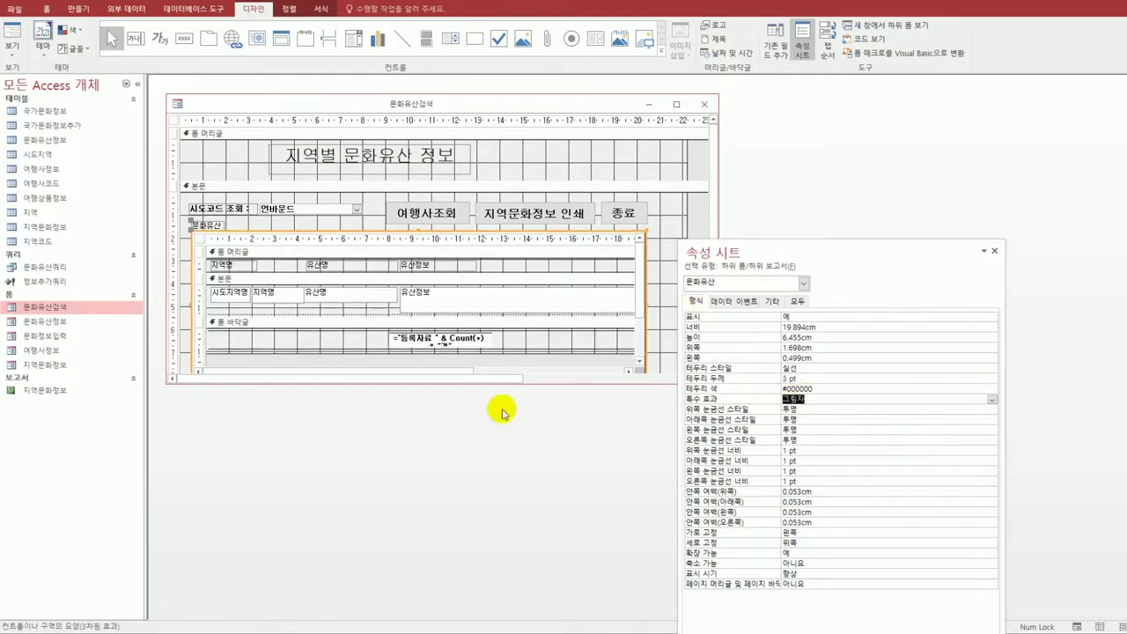
- Set the special effect of the subform's 문화유산 label to 그림자, and close the form after viewing it in Form view
left_click(226, 227)
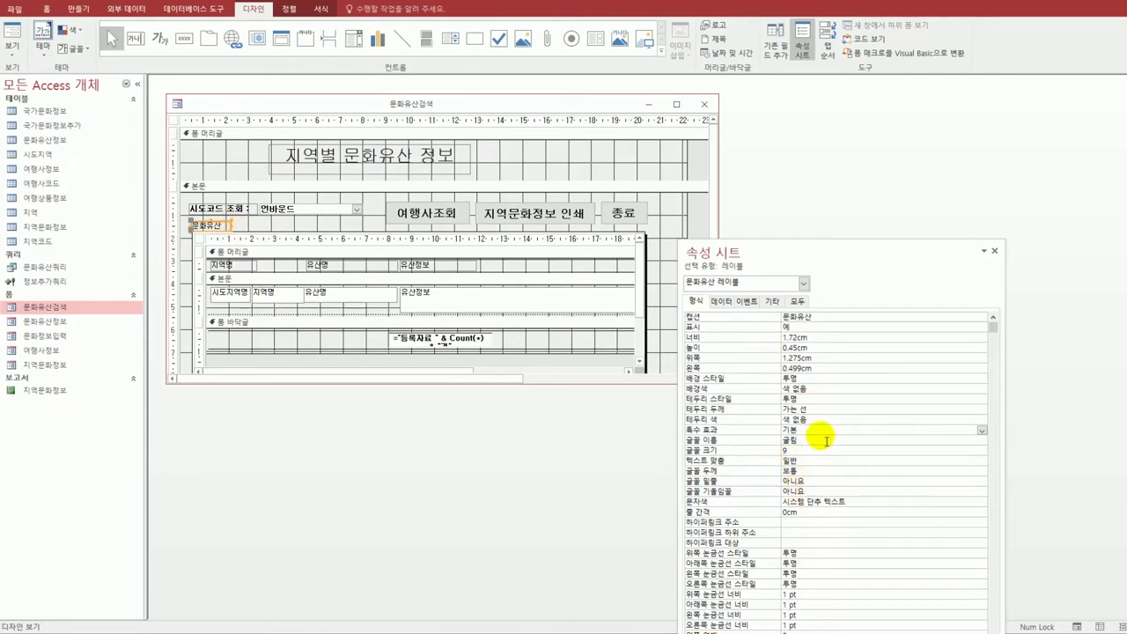
left_click(981, 430)
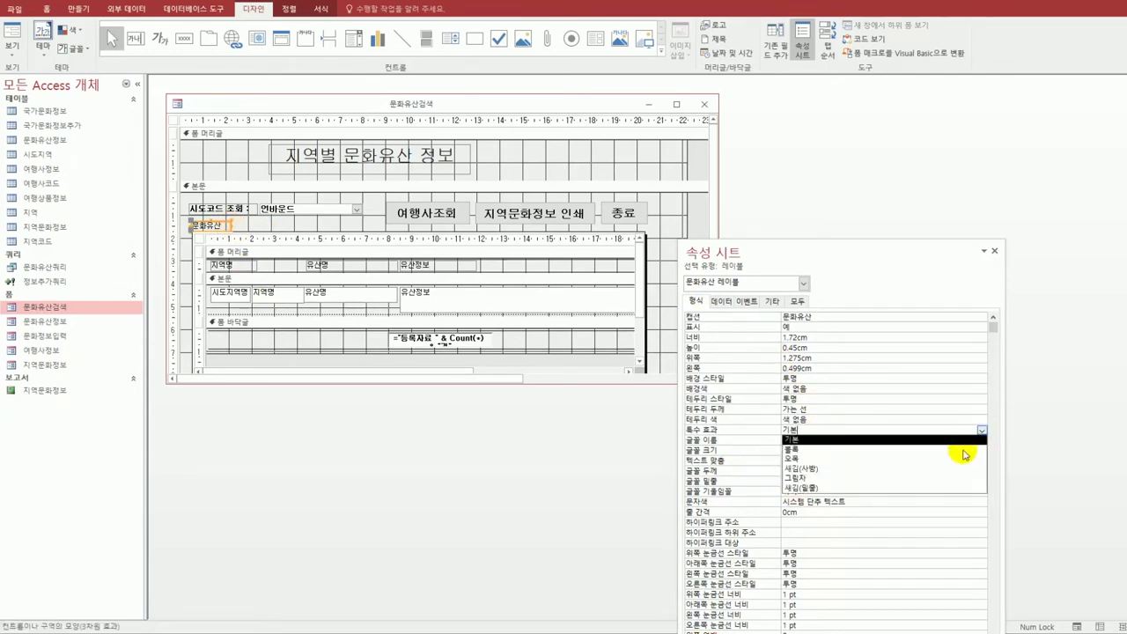
left_click(958, 478)
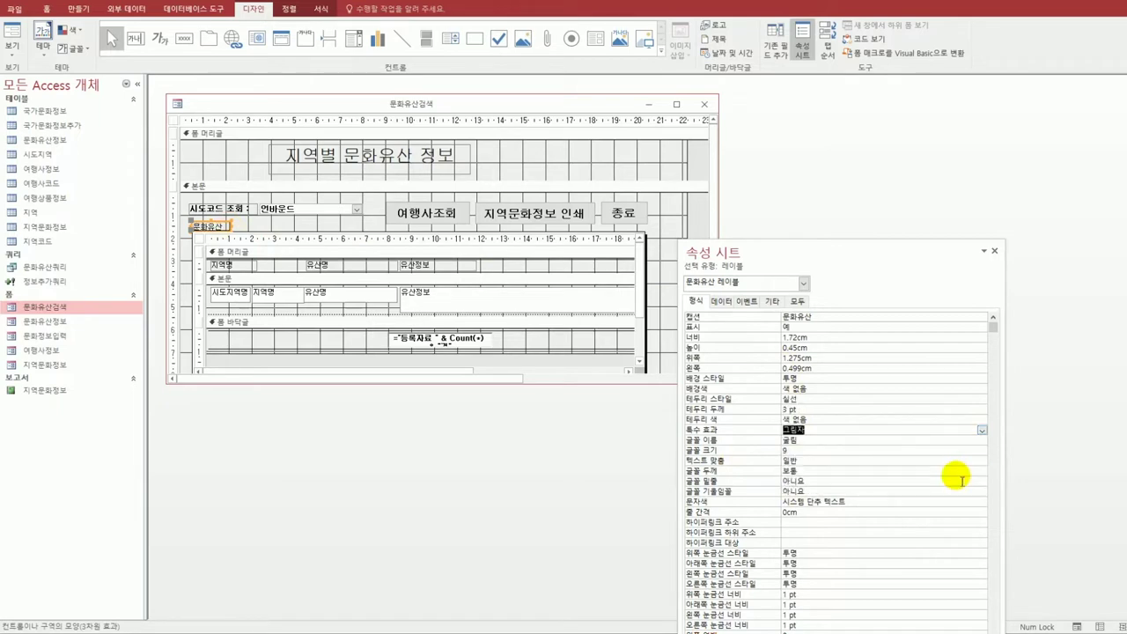
left_click(446, 503)
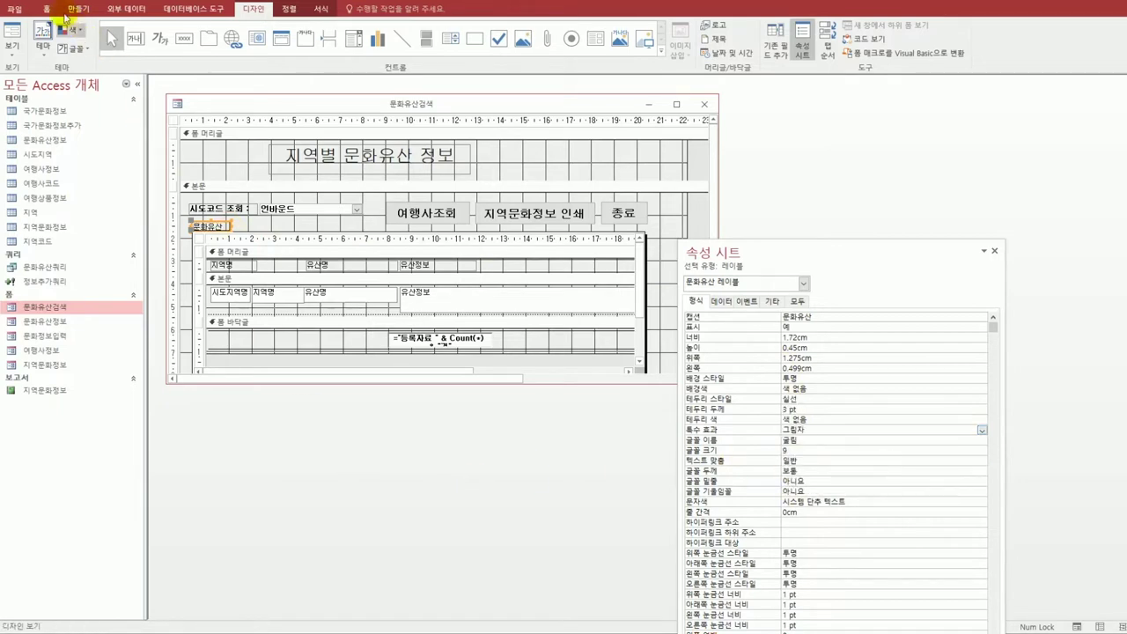
left_click(12, 35)
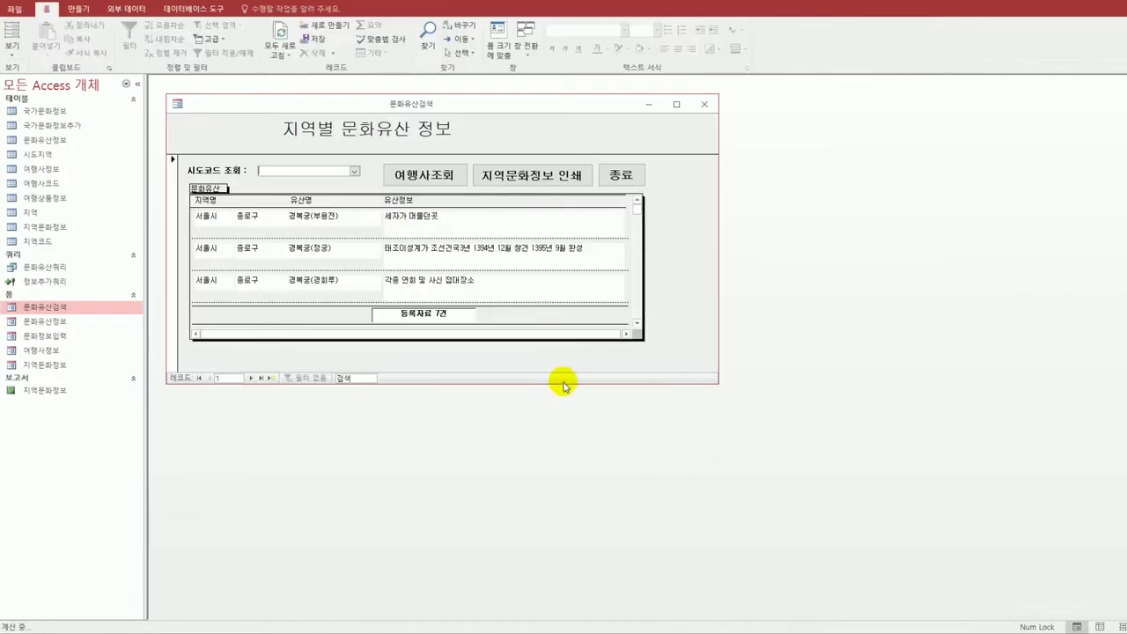
left_click(704, 106)
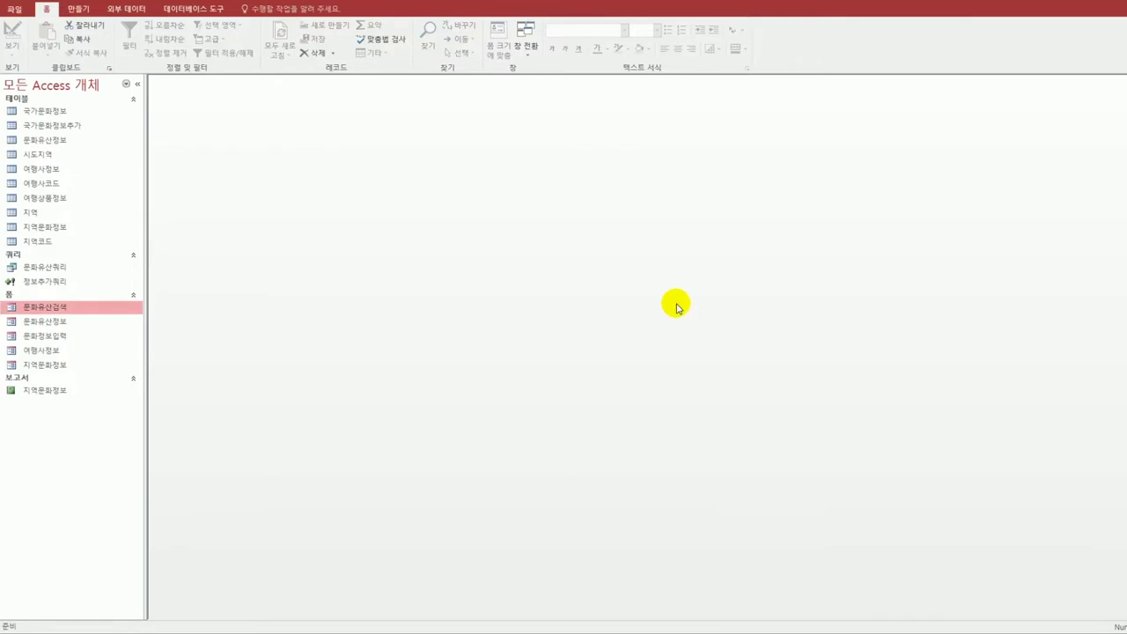
- Open the 지역문화정보 report in Design view and set both the 지역코드 and 문화정보코드 sorts to 오름차순
left_click(85, 393)
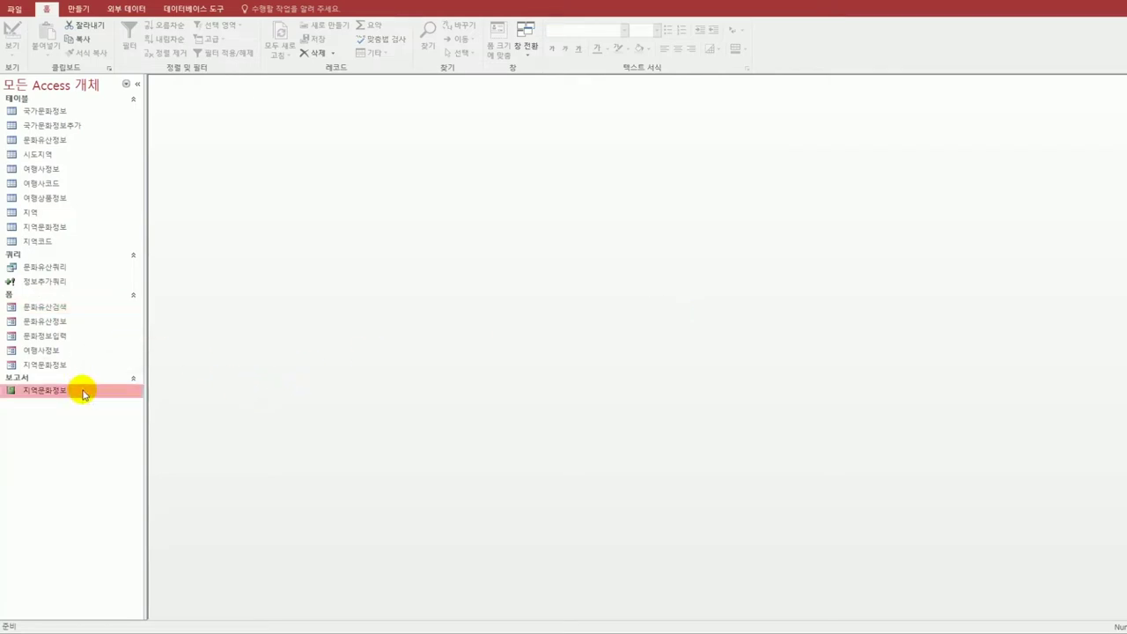
right_click(83, 393)
left_click(133, 429)
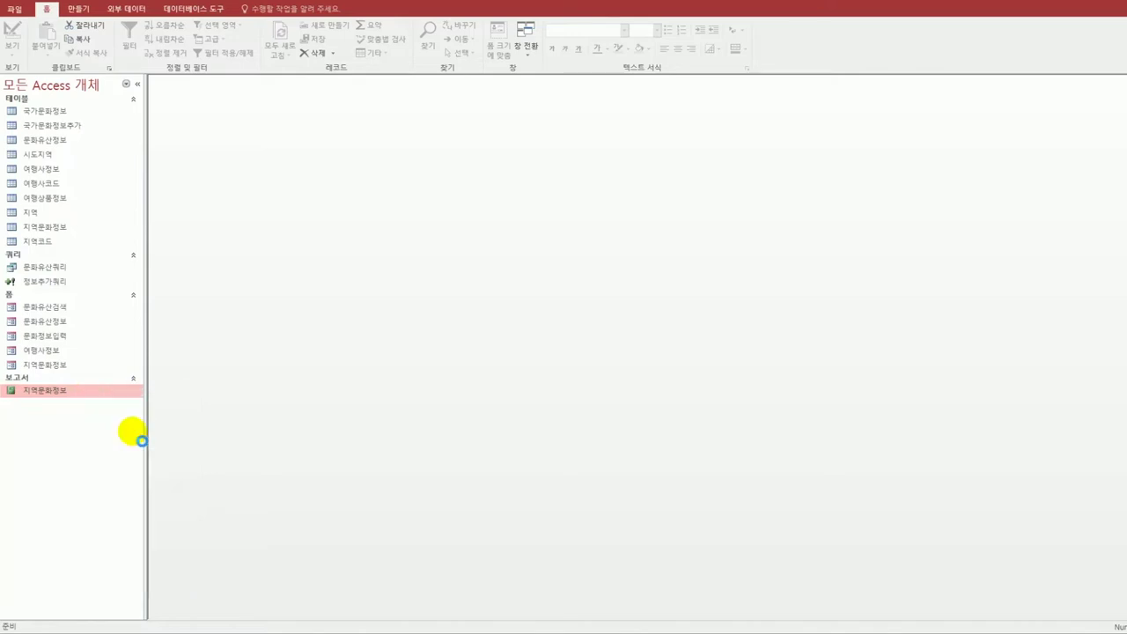
left_click_drag(298, 96, 311, 104)
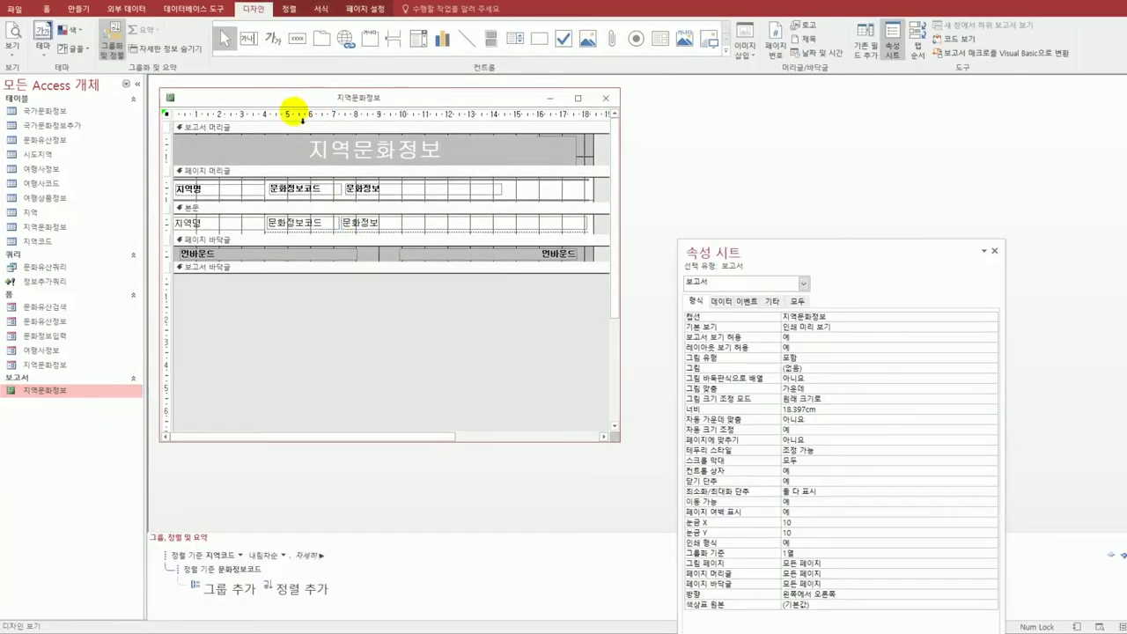
left_click(282, 556)
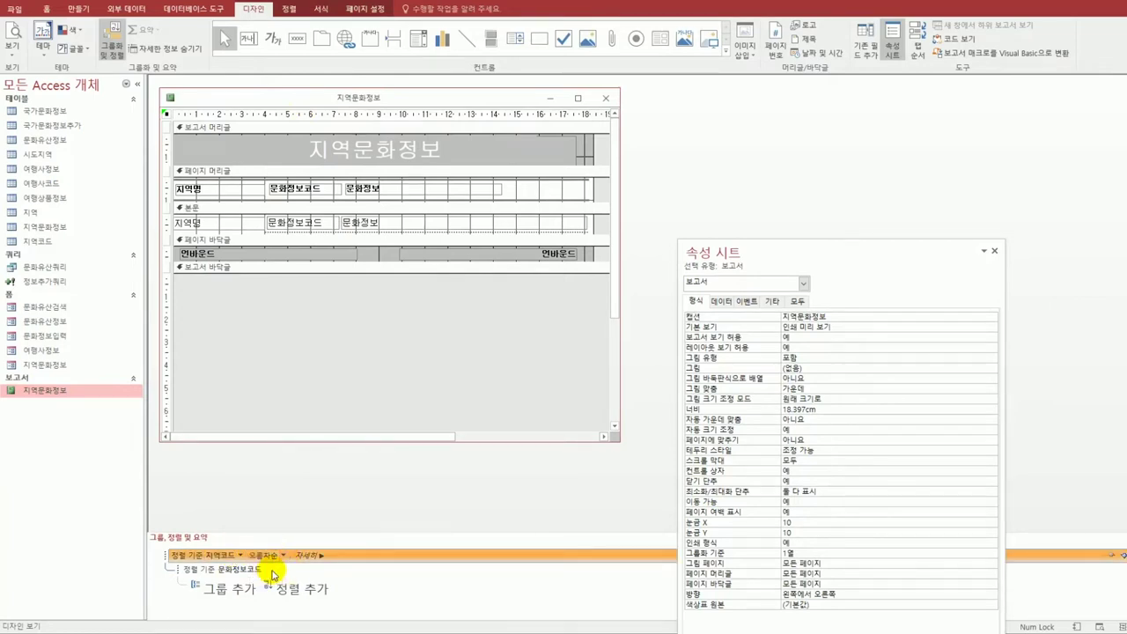
left_click(266, 570)
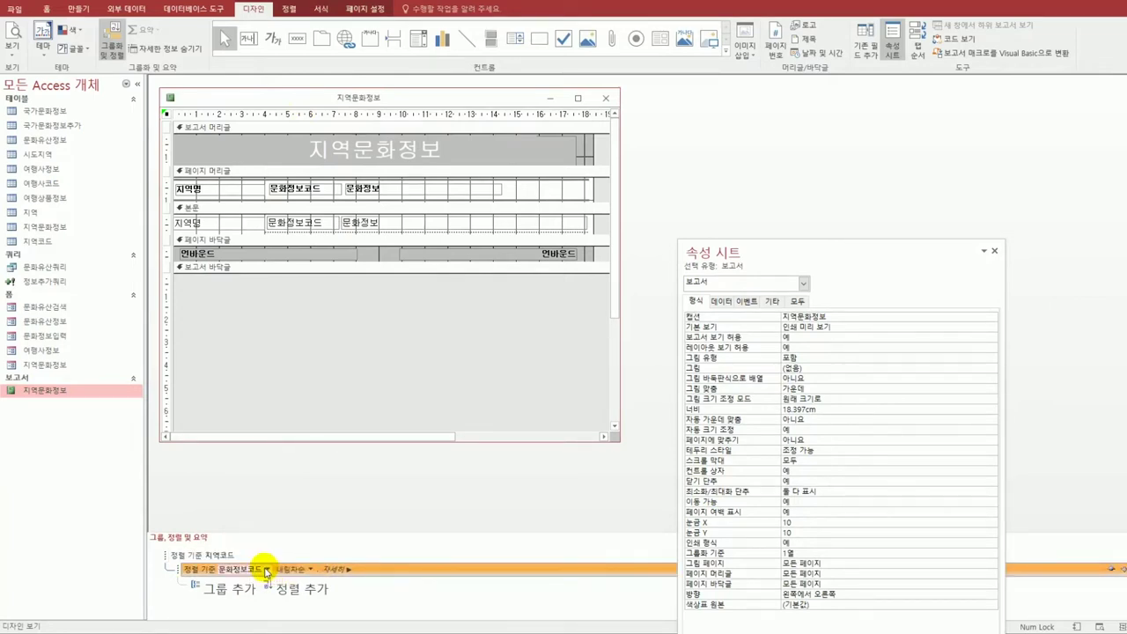
left_click(311, 570)
left_click(294, 582)
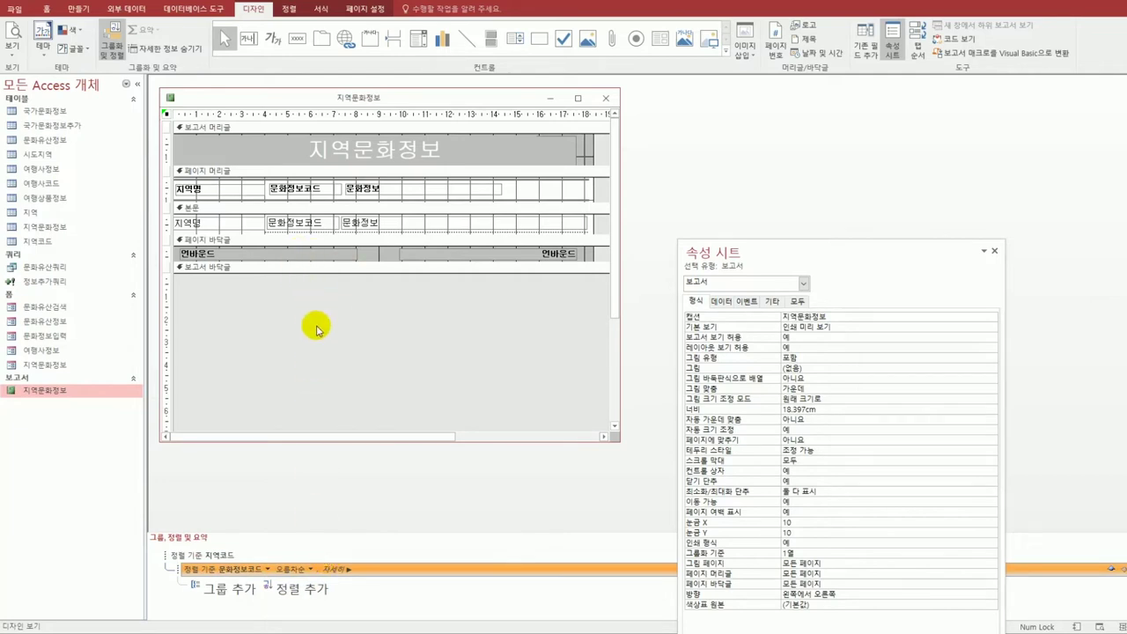
- Enter @ followed by one ★ symbol as the format of the 문화정보코드 text box in the 본문 section
left_click(279, 223)
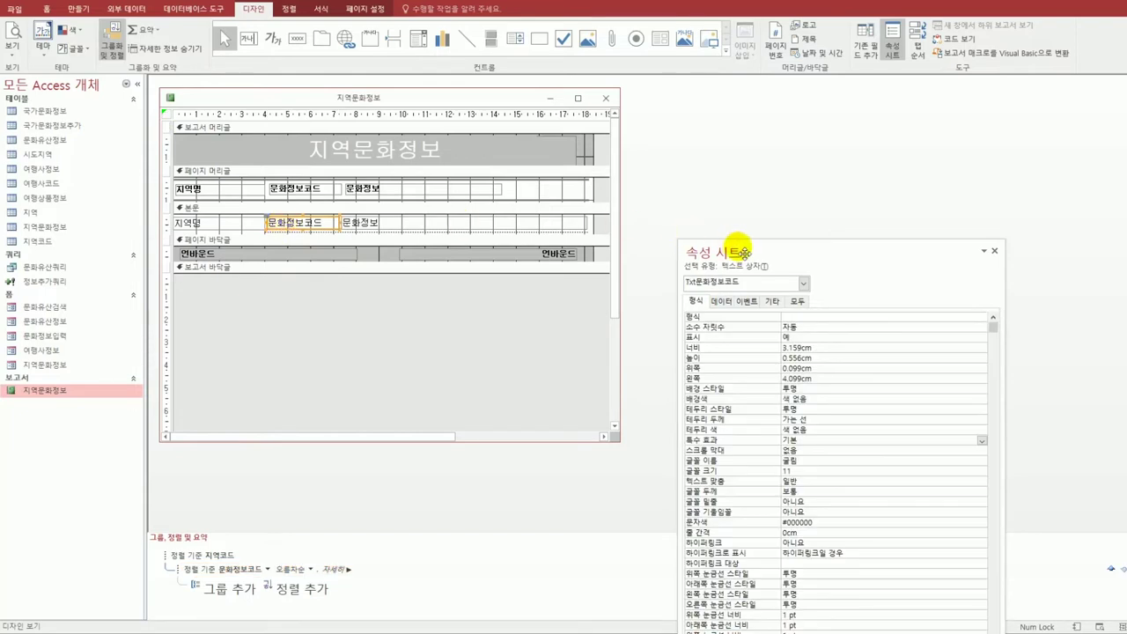
left_click_drag(731, 248, 631, 129)
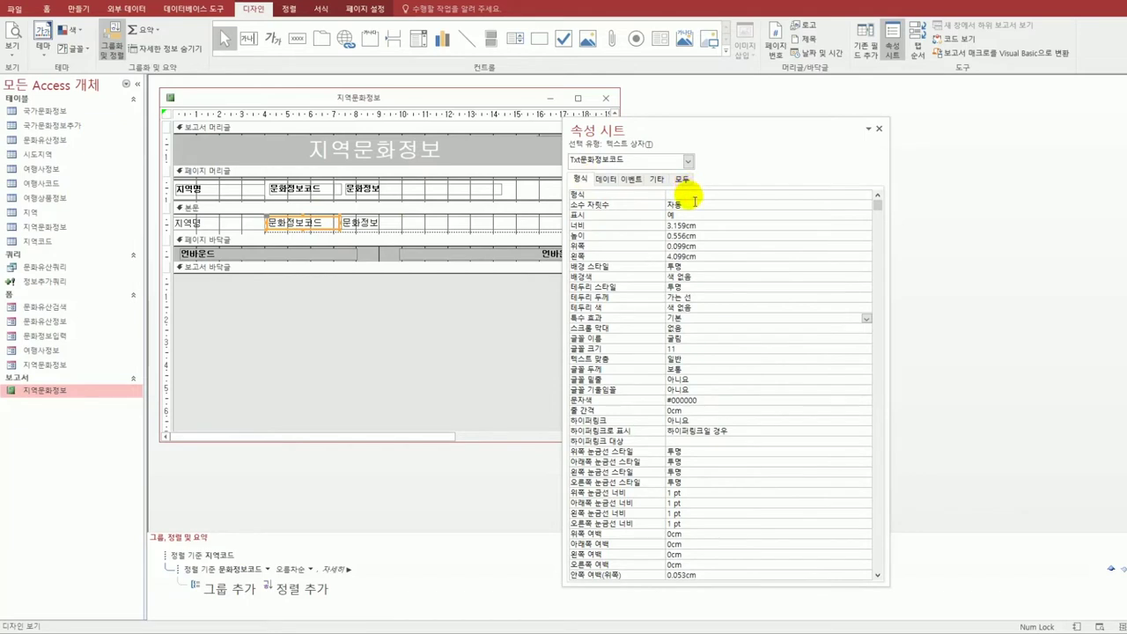
left_click(694, 196)
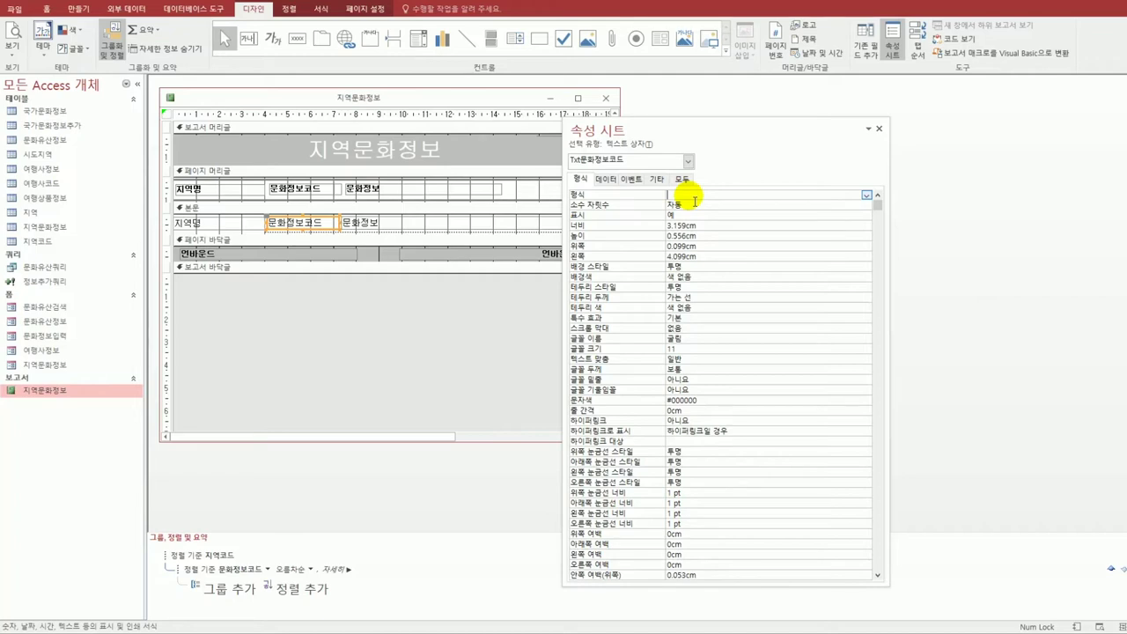
type("@")
type("ㅔ")
key("BackSpace")
type("ㅁ")
key("Hangul_Hanja")
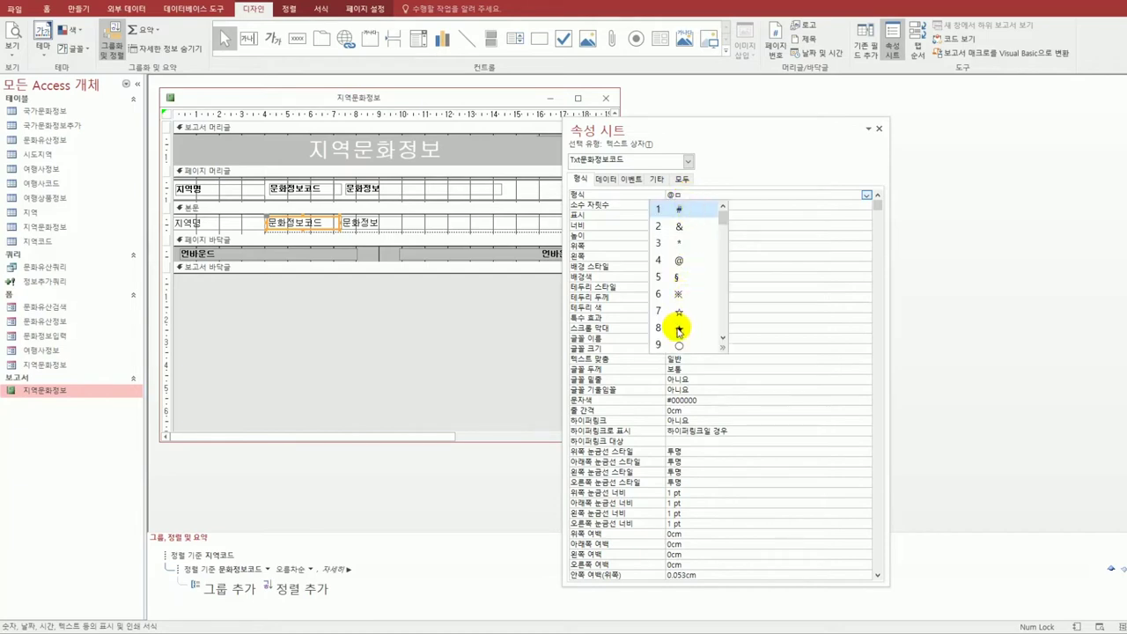
left_click(679, 329)
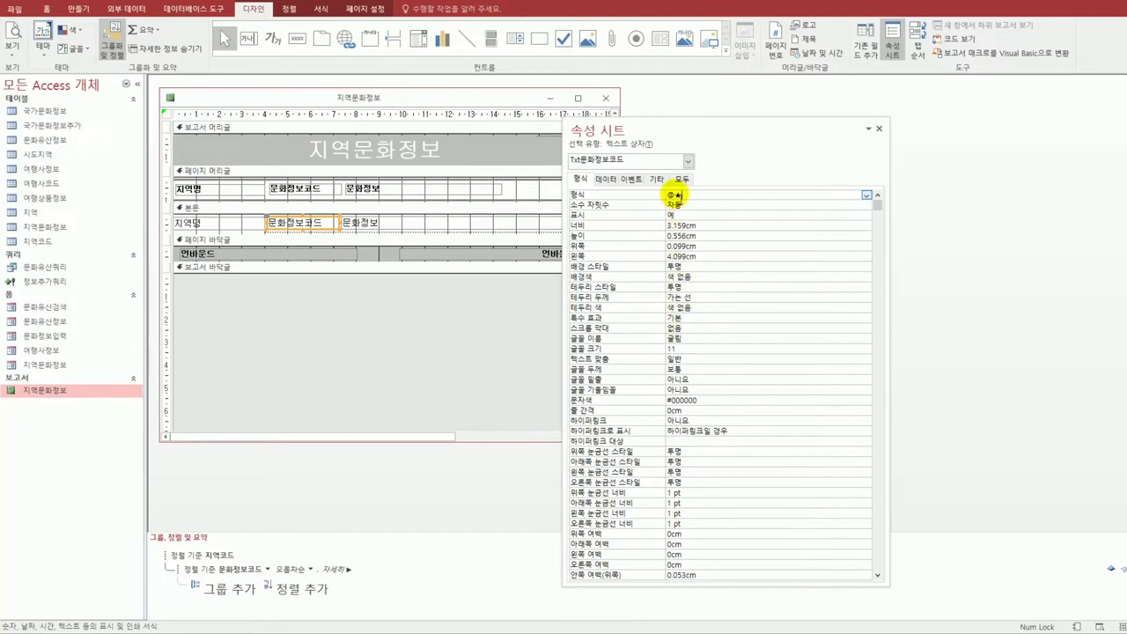
- Repeat the ★ in the 문화정보코드 text box's format so that it reads @★★★★★★★
left_click_drag(675, 195, 684, 201)
key("ctrl+c")
key("ctrl+v")
key("ctrl+v")
key("ctrl+v")
key("ctrl+v")
key("ctrl+v")
key("ctrl+v")
key("ctrl+v")
key("ctrl+v")
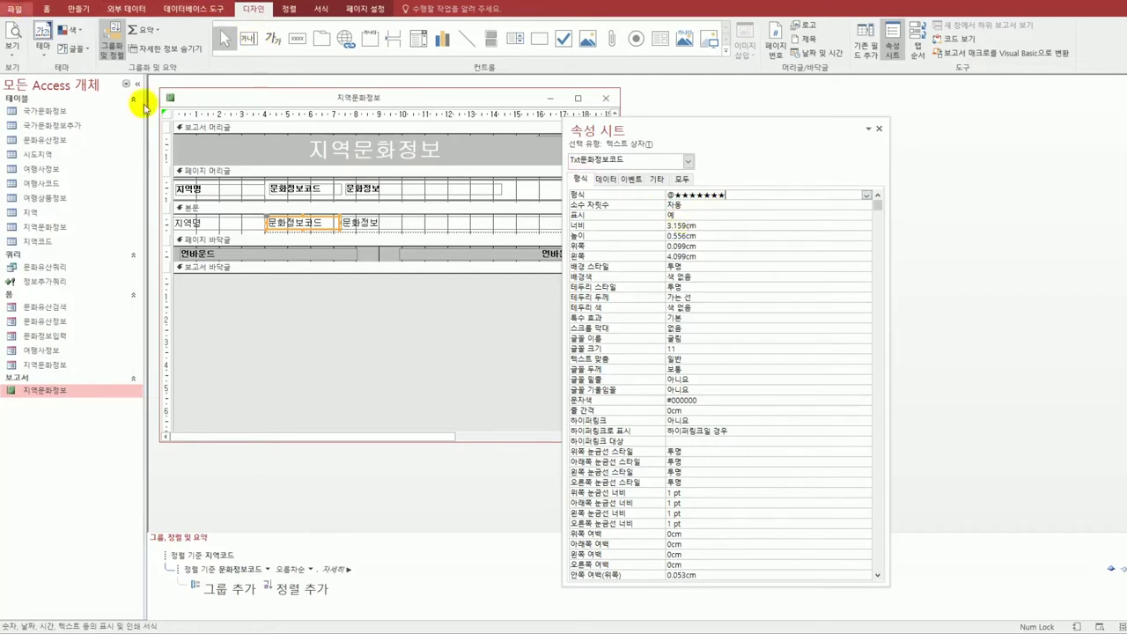
- Check the 문화정보코드 star formatting and sort order in the report's print preview, and return to Design view
left_click(13, 35)
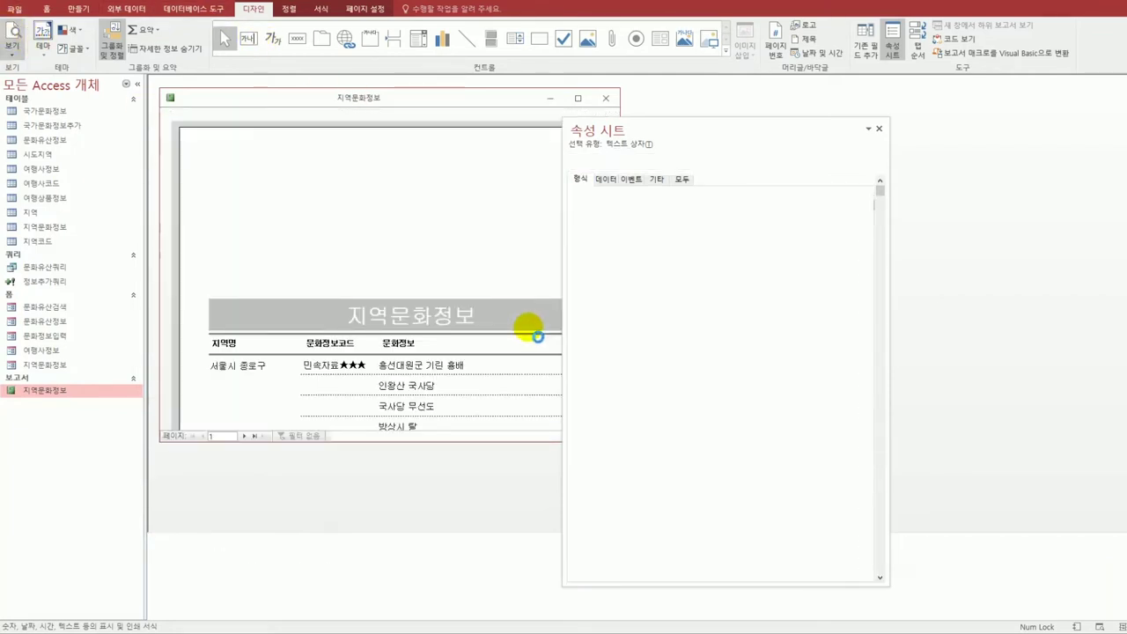
scroll(326, 382, "down", 3)
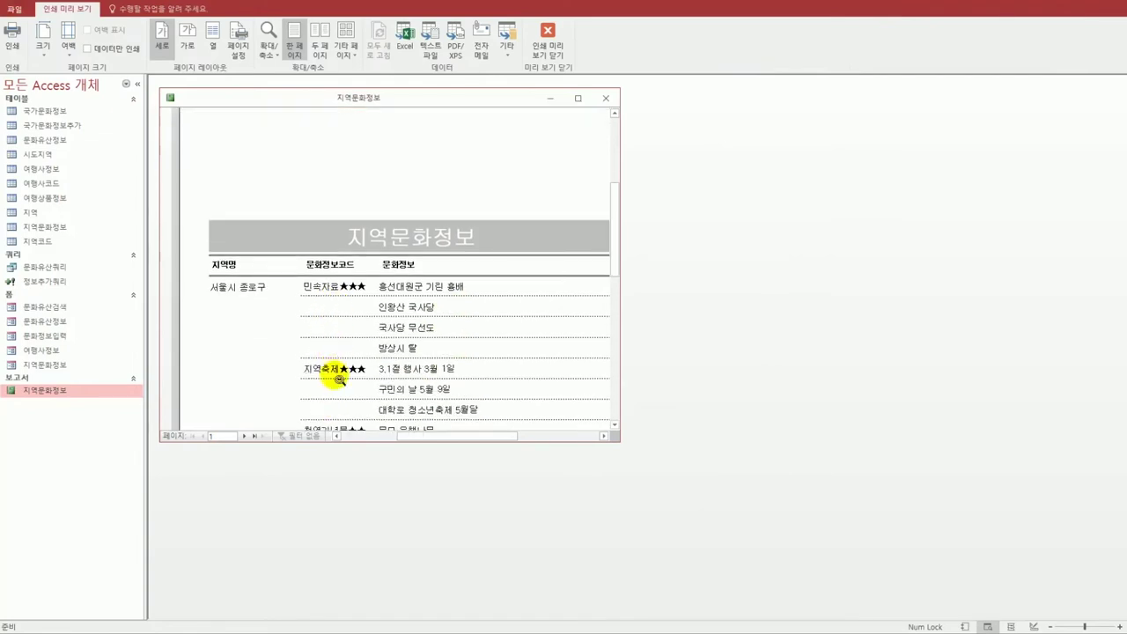
scroll(335, 377, "down", 4)
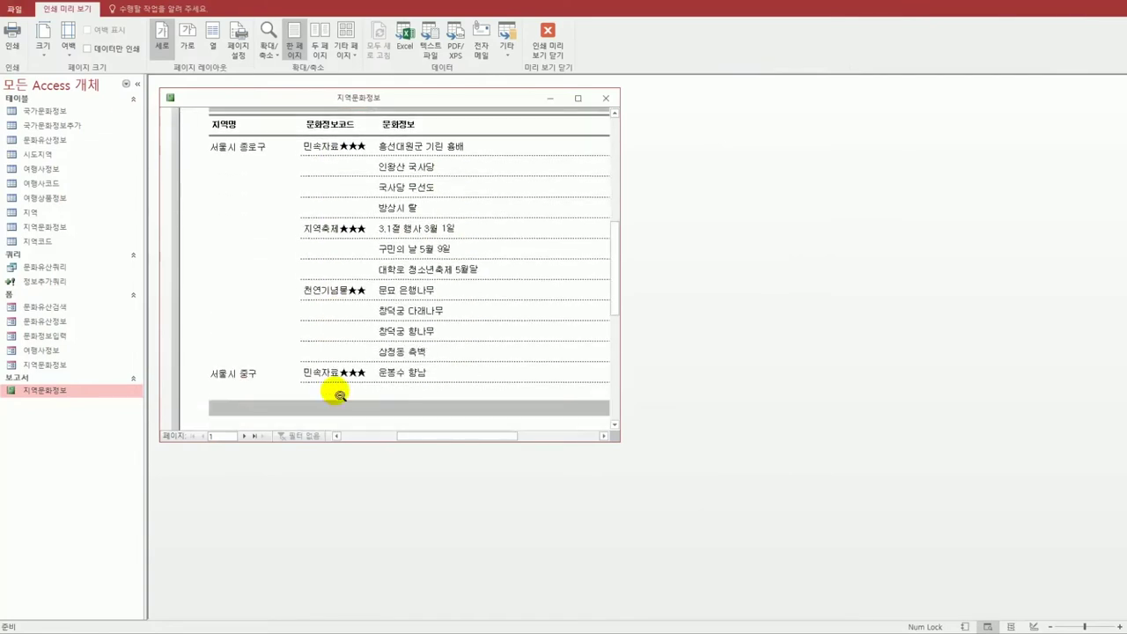
scroll(339, 396, "up", 3)
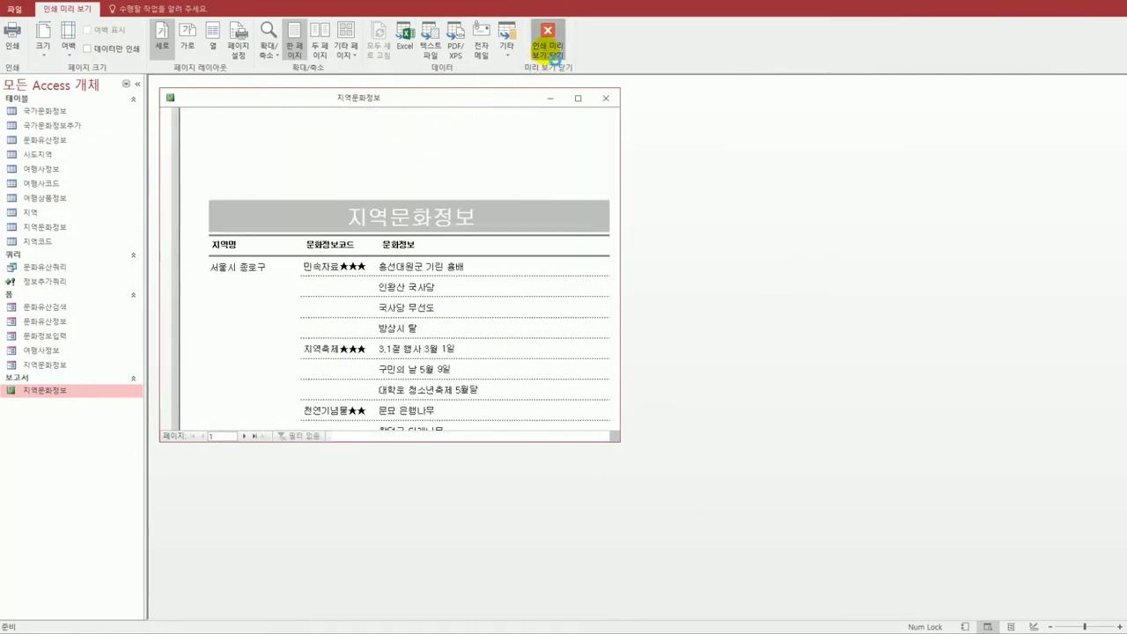
left_click(547, 46)
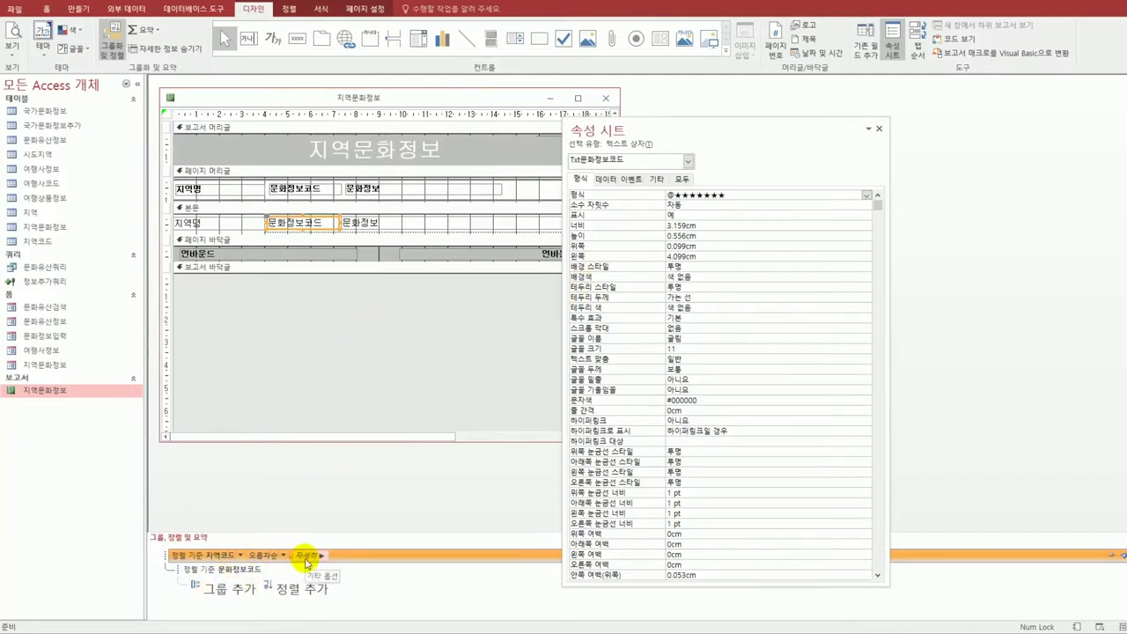
- Expand the grouping options of 지역코드 and turn on its footer section (바닥글 구역 표시)
left_click(306, 556)
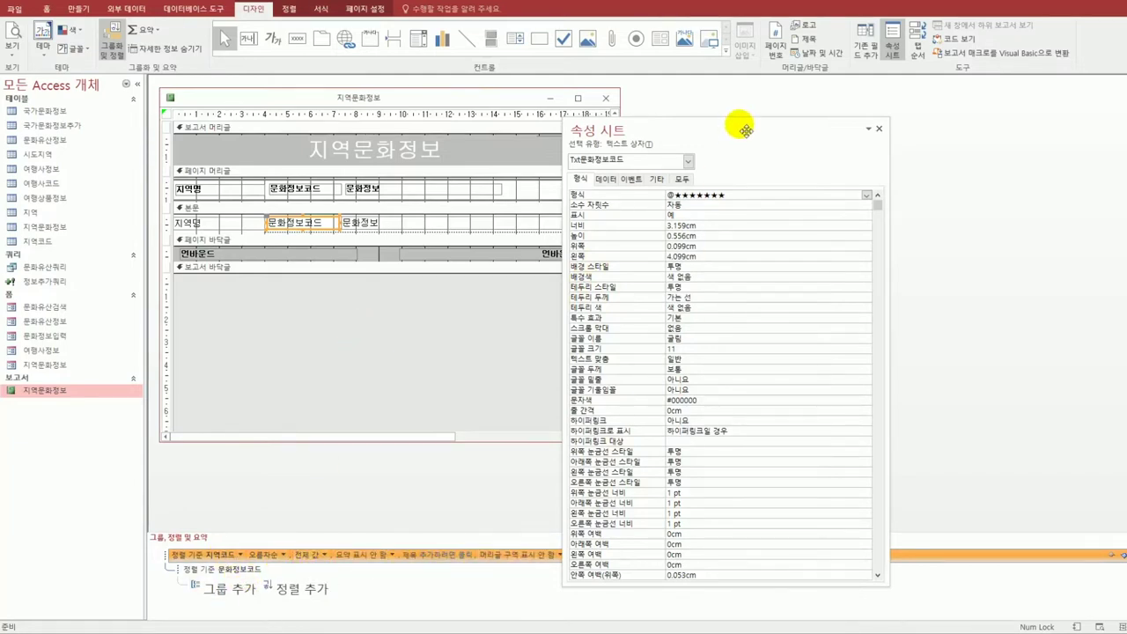
left_click_drag(746, 130, 854, 120)
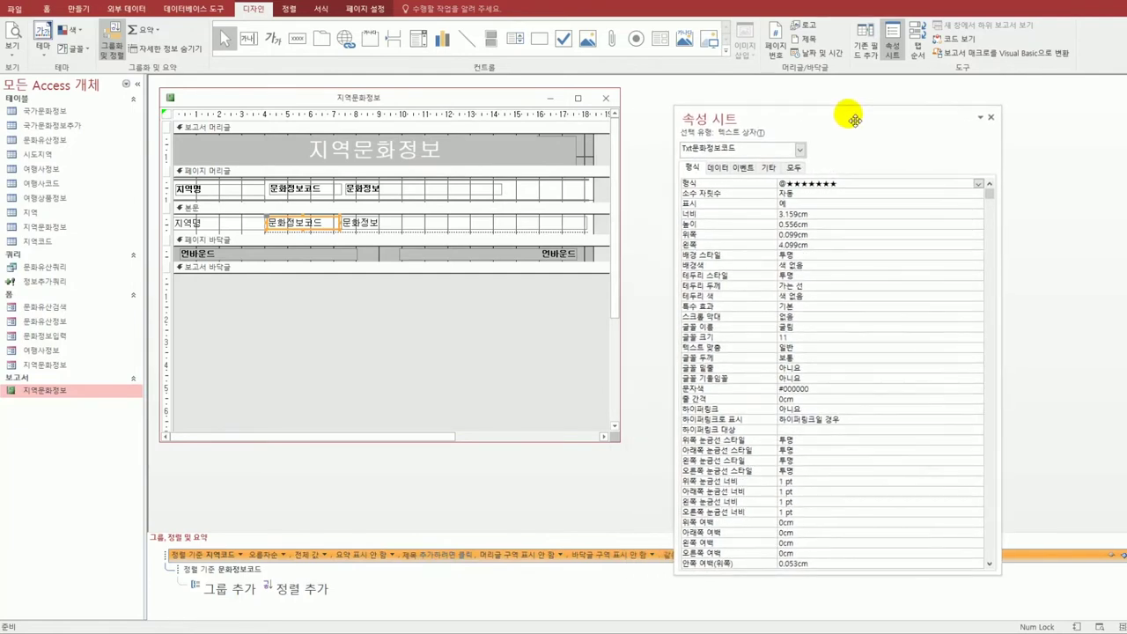
left_click(651, 555)
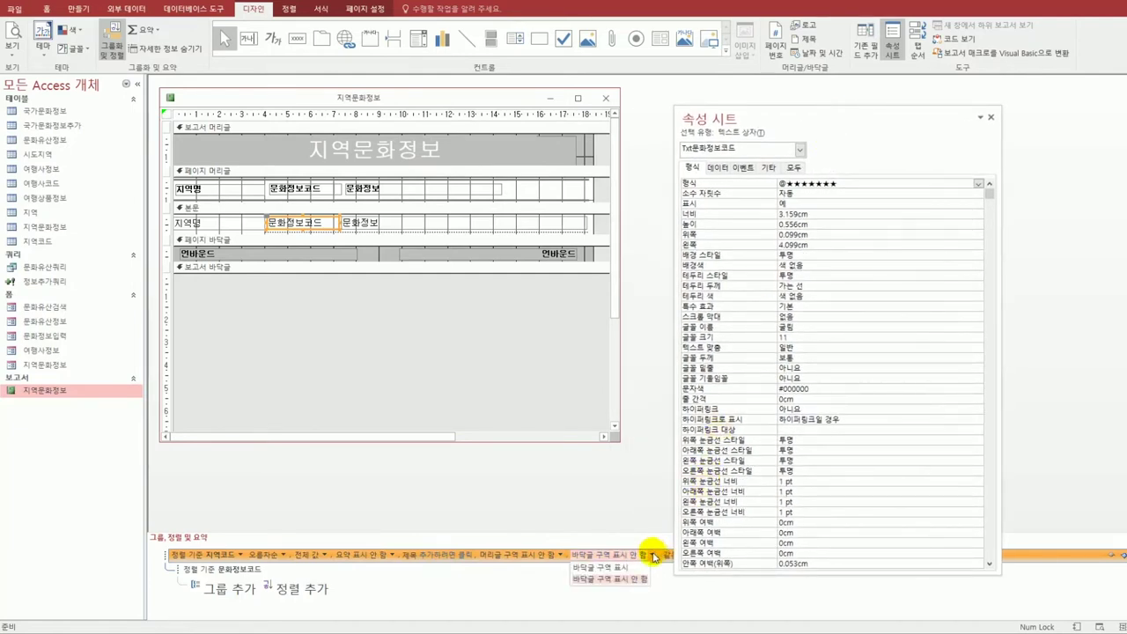
left_click(632, 568)
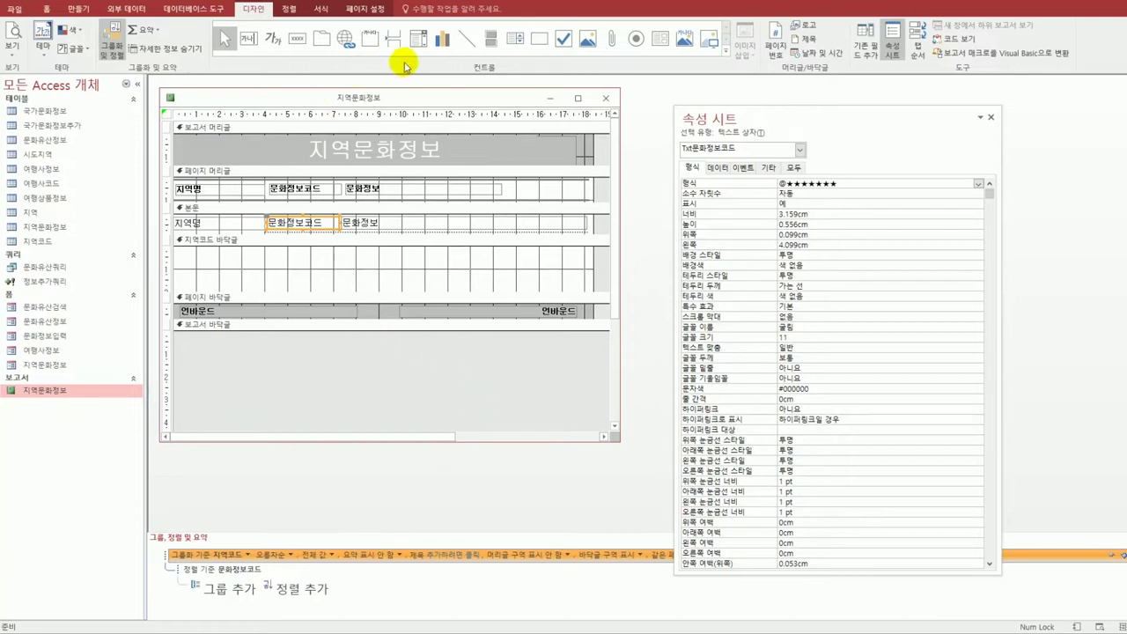
- Draw a horizontal line about 18 cm wide across the 지역코드 바닥글 section and name it LINE바닥글
left_click(469, 39)
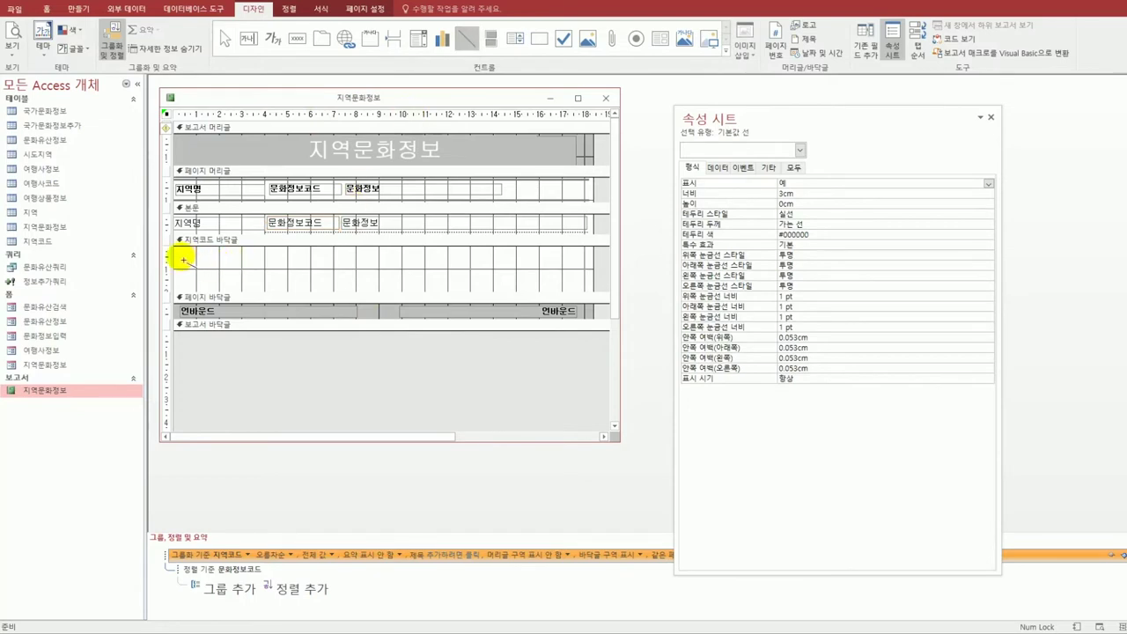
left_click_drag(179, 258, 588, 258)
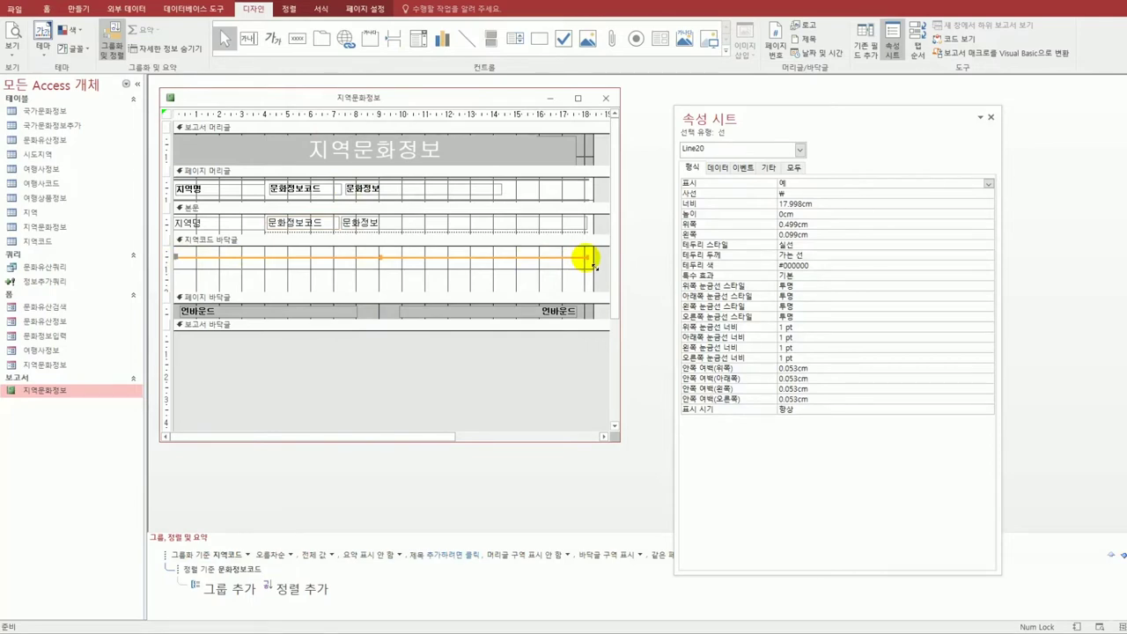
left_click(795, 167)
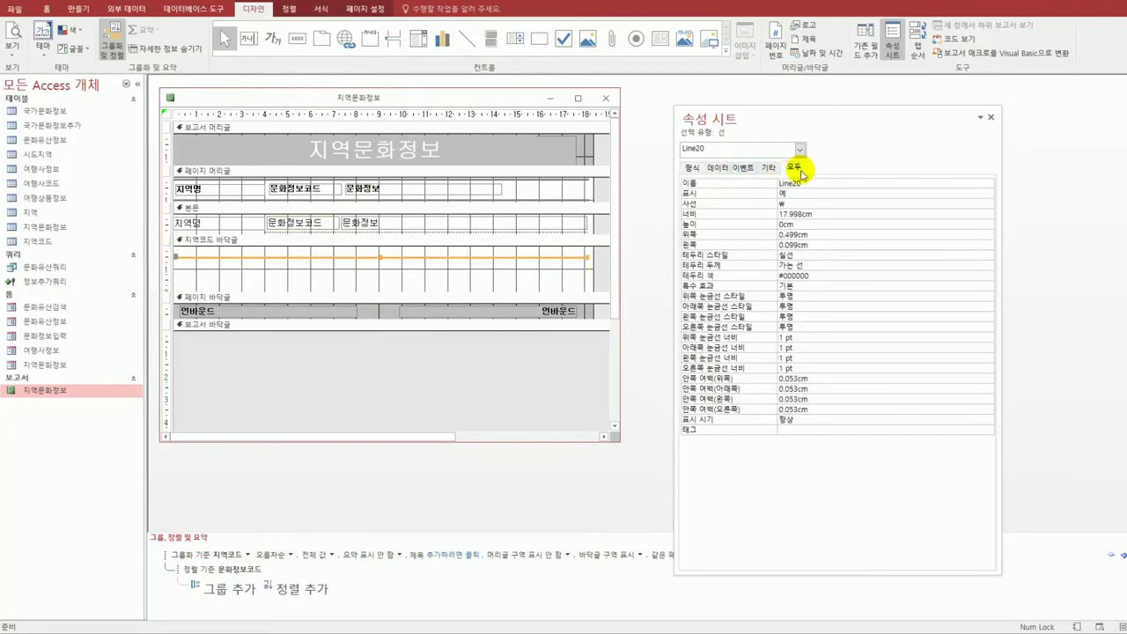
left_click(806, 187)
double_click(792, 183)
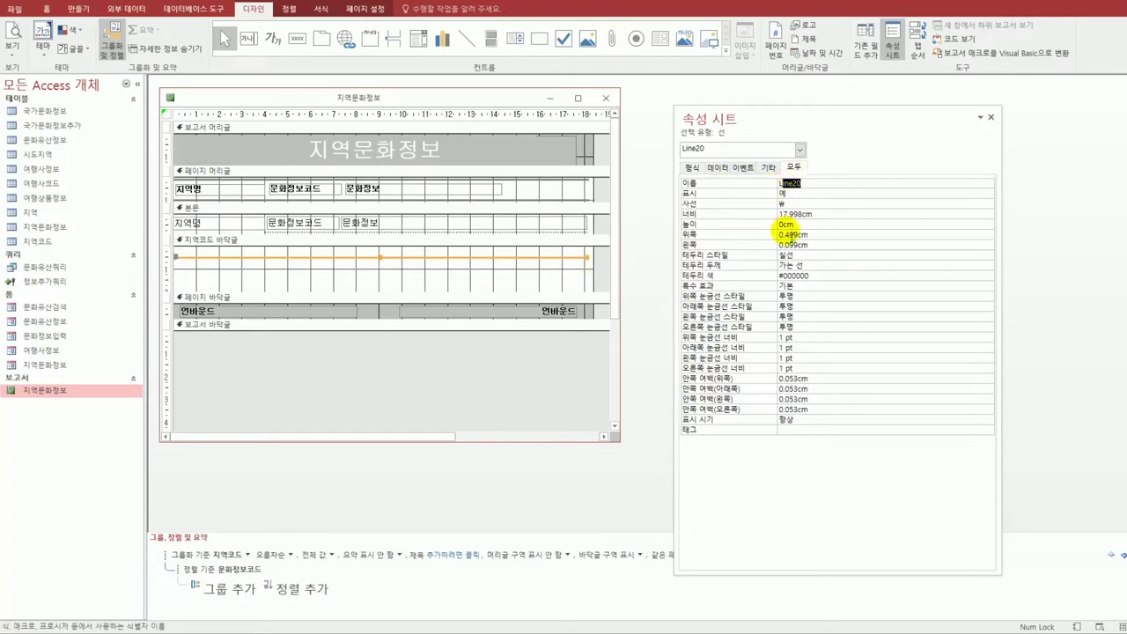
type("LINE")
type("선")
type("다")
type("글")
key("Return")
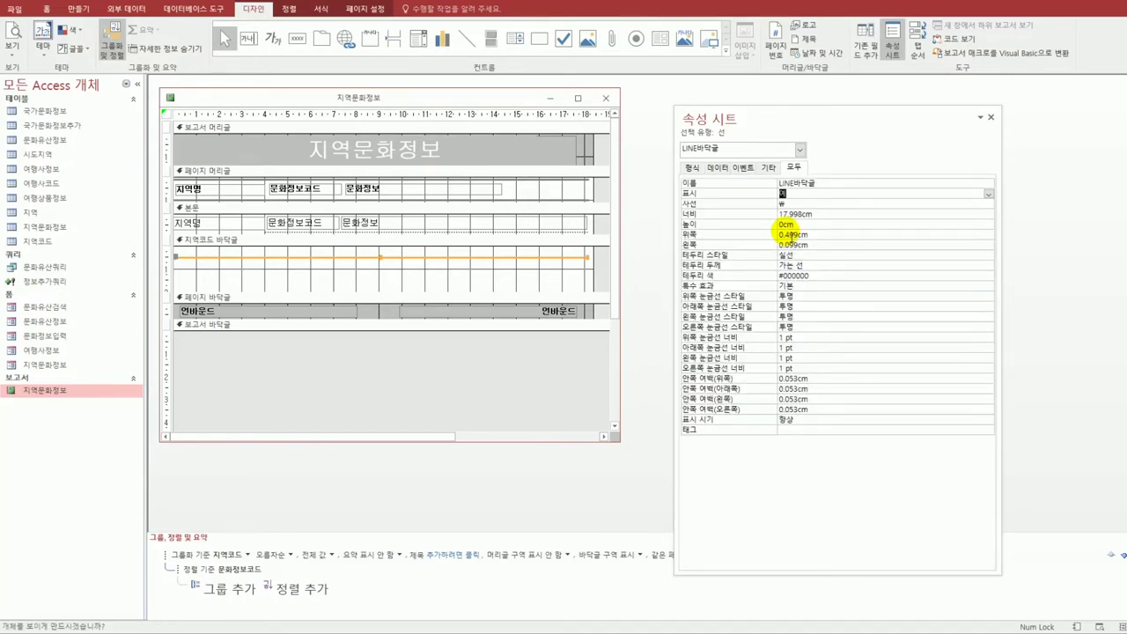
- Set the width (너비) of the LINE바닥글 line to 18.3 cm
left_click(694, 169)
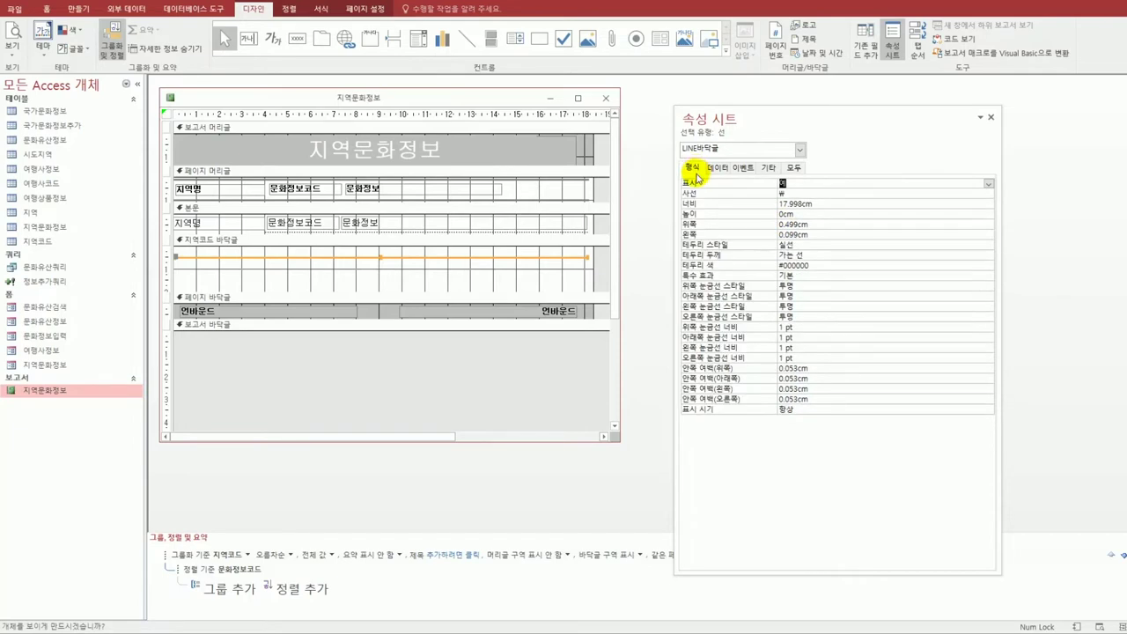
left_click(810, 256)
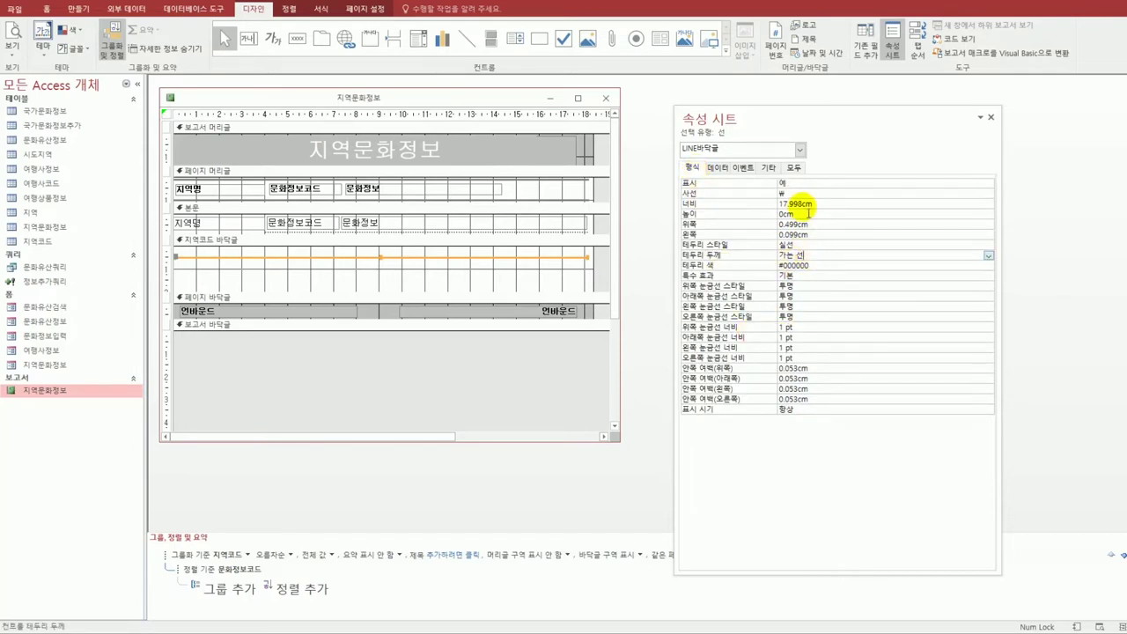
left_click_drag(816, 211, 755, 207)
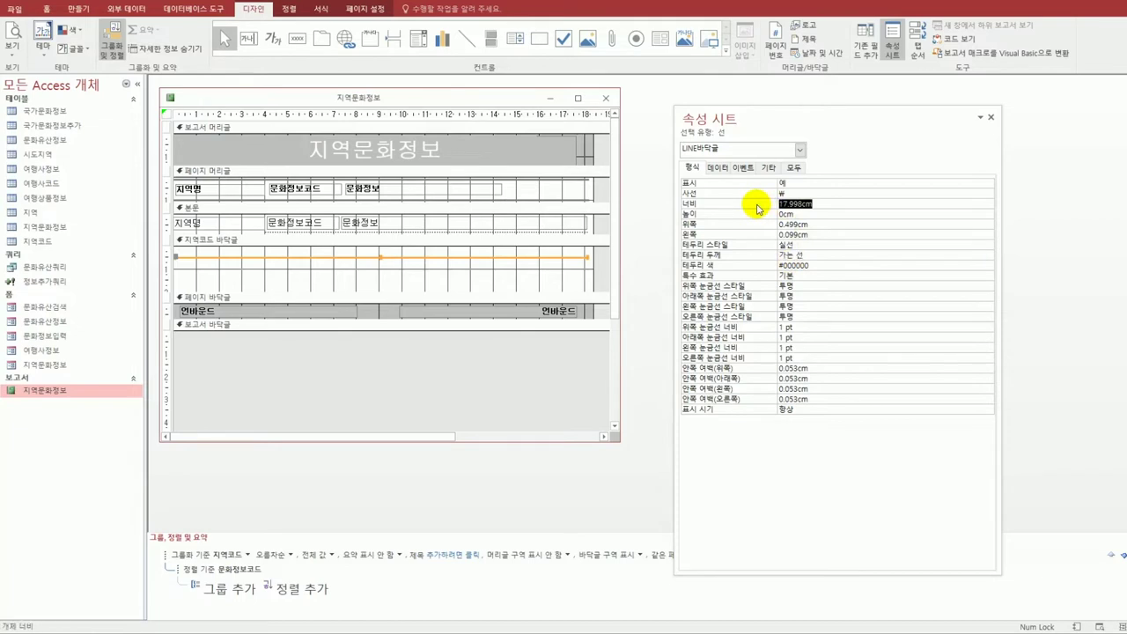
type("18.3")
key("Return")
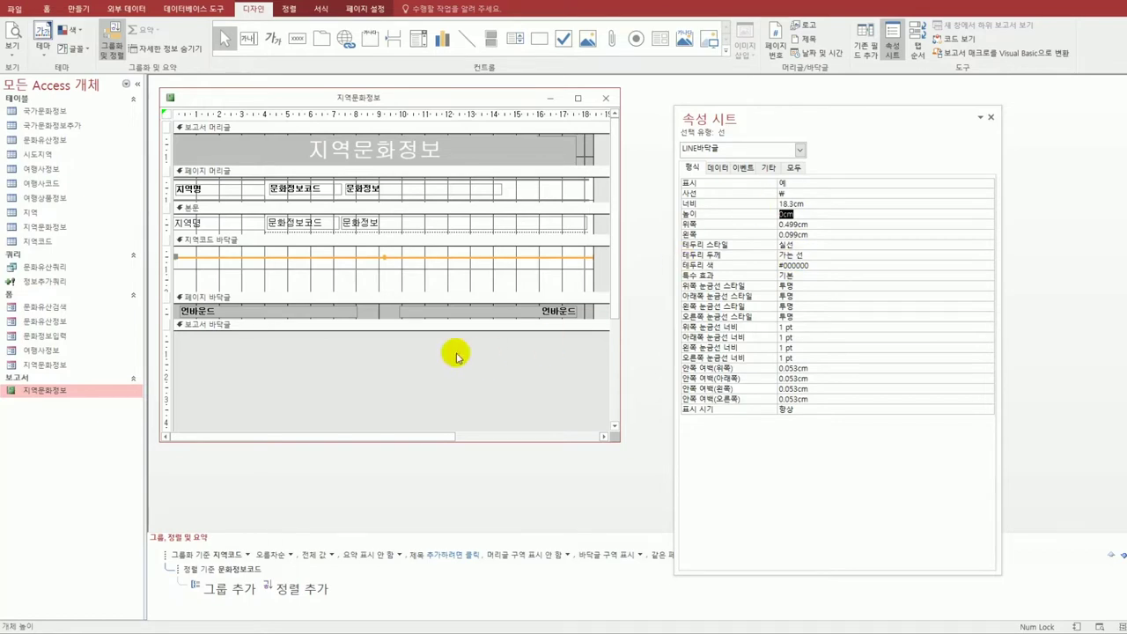
- Set the control source of the Txt날짜 text box in the 페이지 바닥글 to =Format(Now(),"yy-mmm-dd-ddd")
left_click(304, 313)
left_click(309, 312)
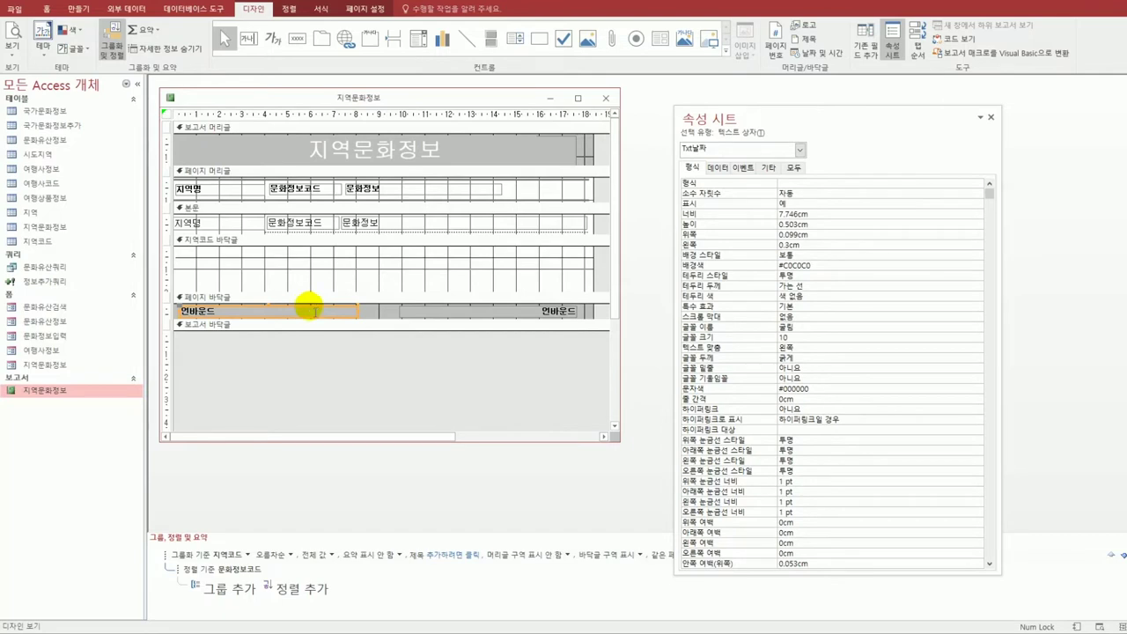
left_click(718, 167)
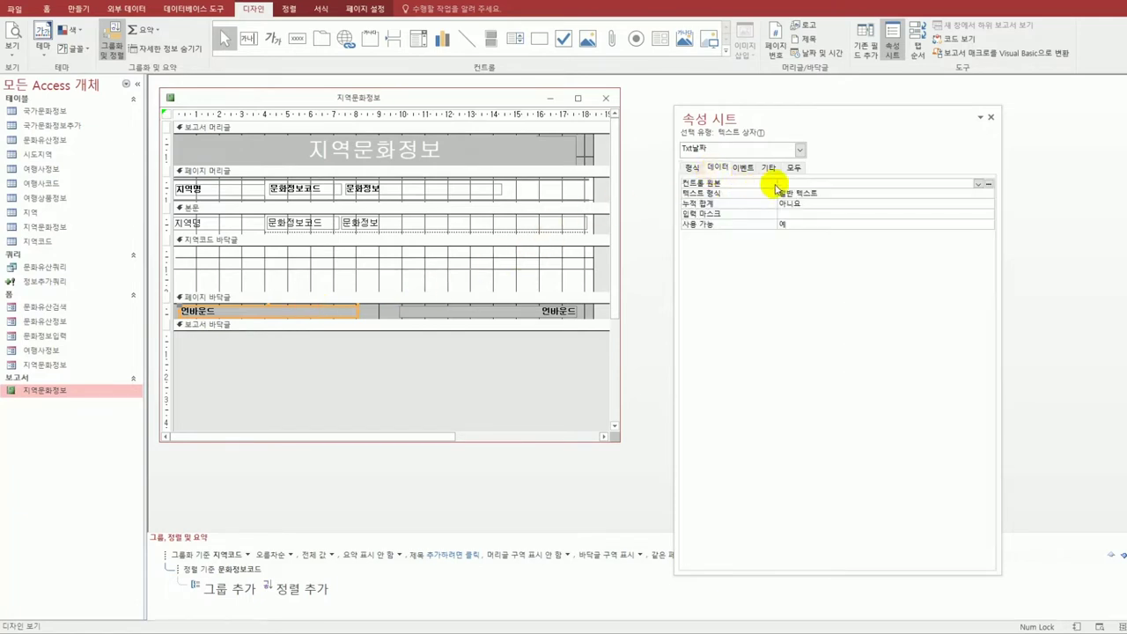
left_click(784, 184)
left_click_drag(751, 120, 671, 120)
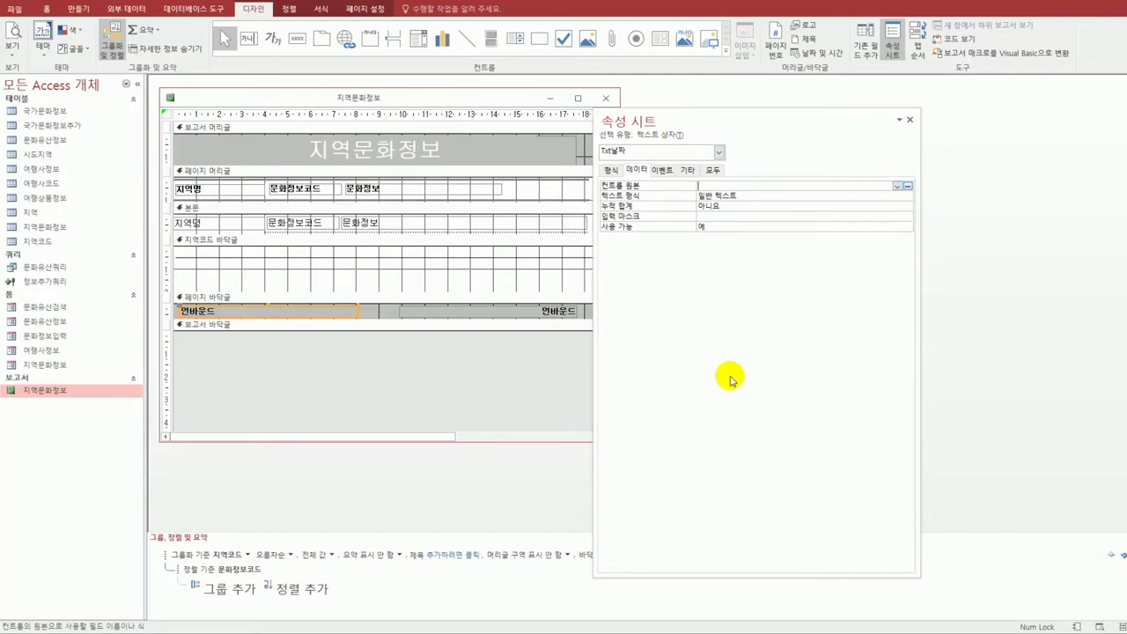
type("=")
type("ro")
key("BackSpace")
key("BackSpace")
type("format(")
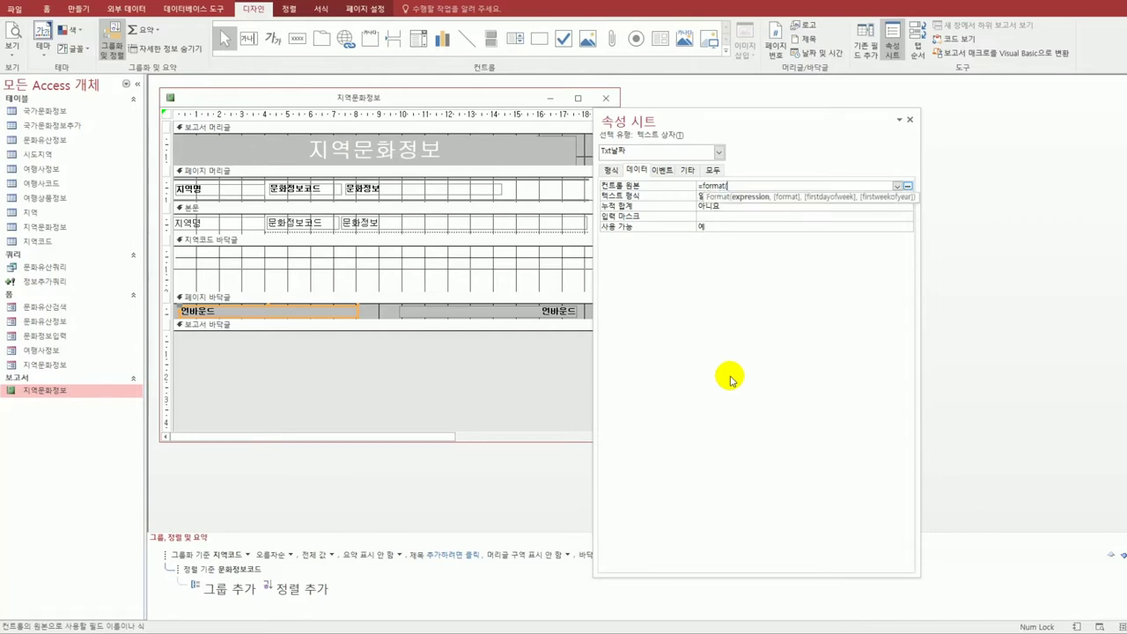
type("now")
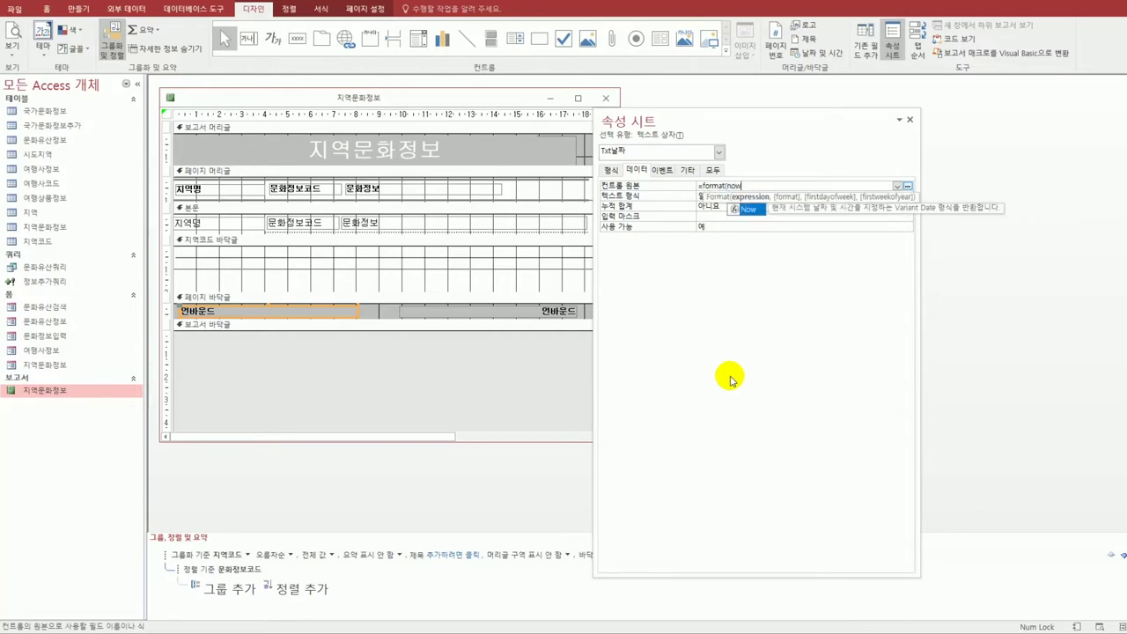
type("(),")
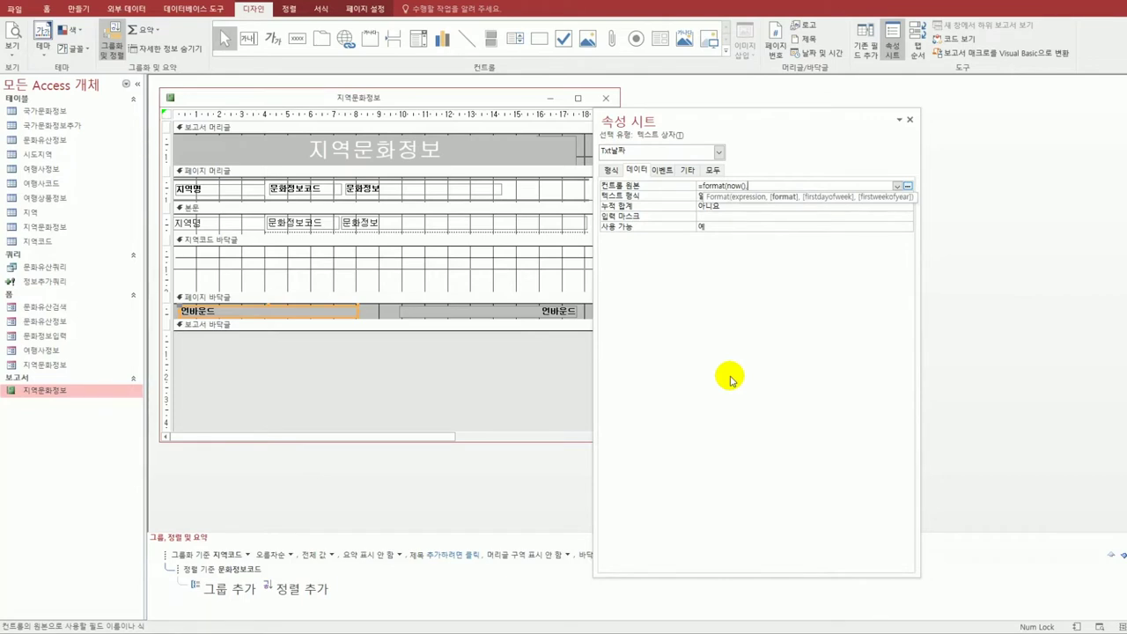
type("\"yy-mmm-dd-ddd\")")
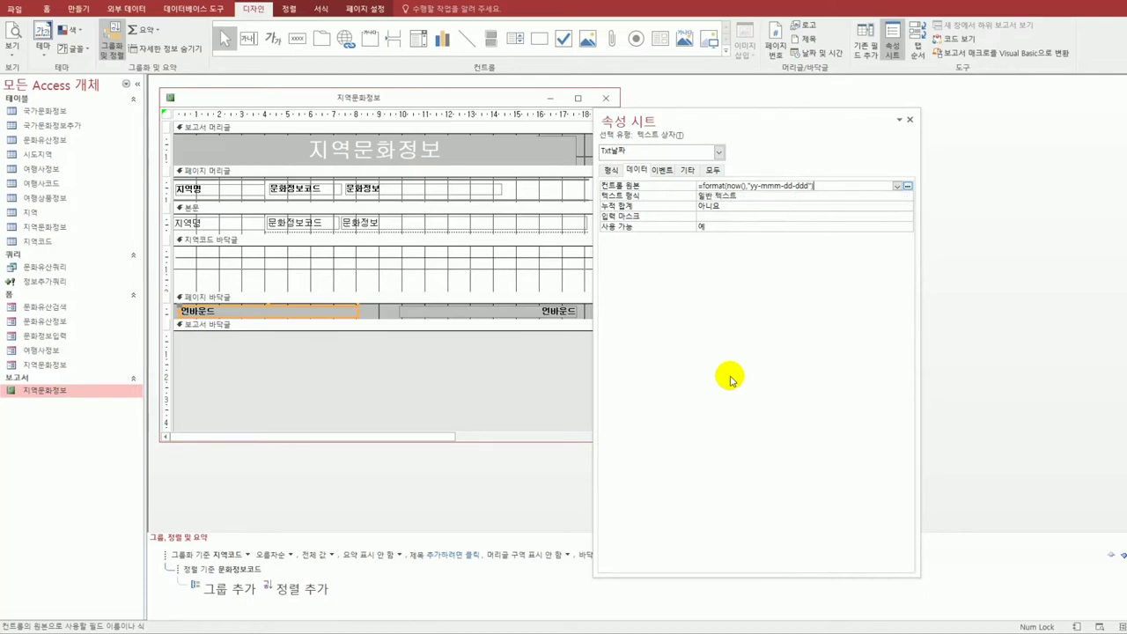
left_click(747, 204)
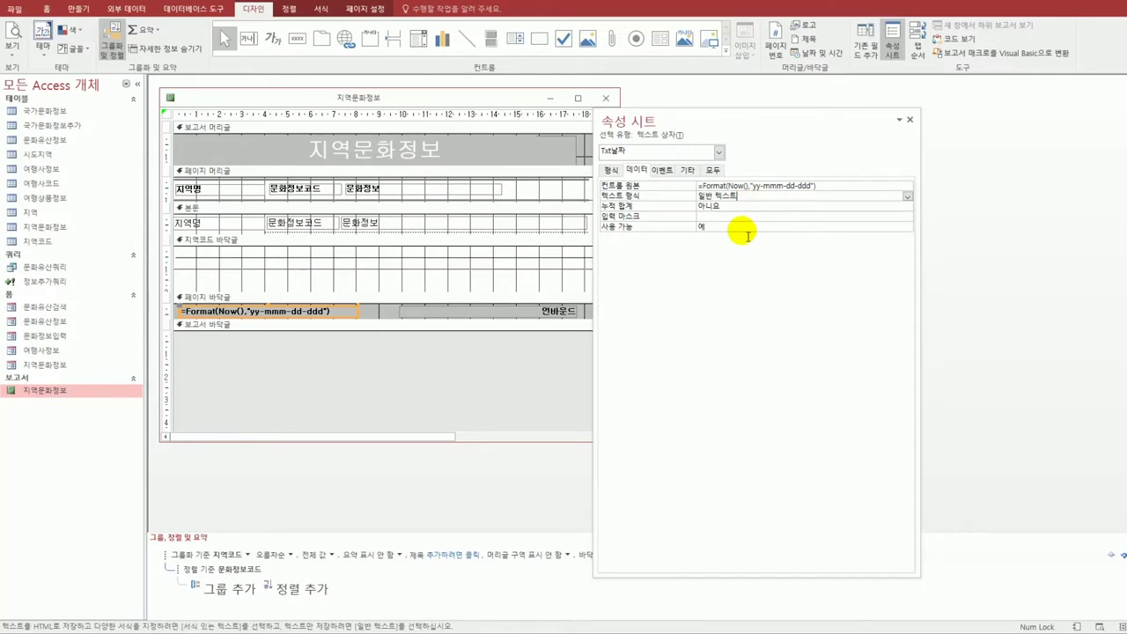
- Set the control source of the Txt페이지 text box in the 페이지 바닥글 to =[Pages] & "의 " & [Page] & "쪽"
left_click(511, 310)
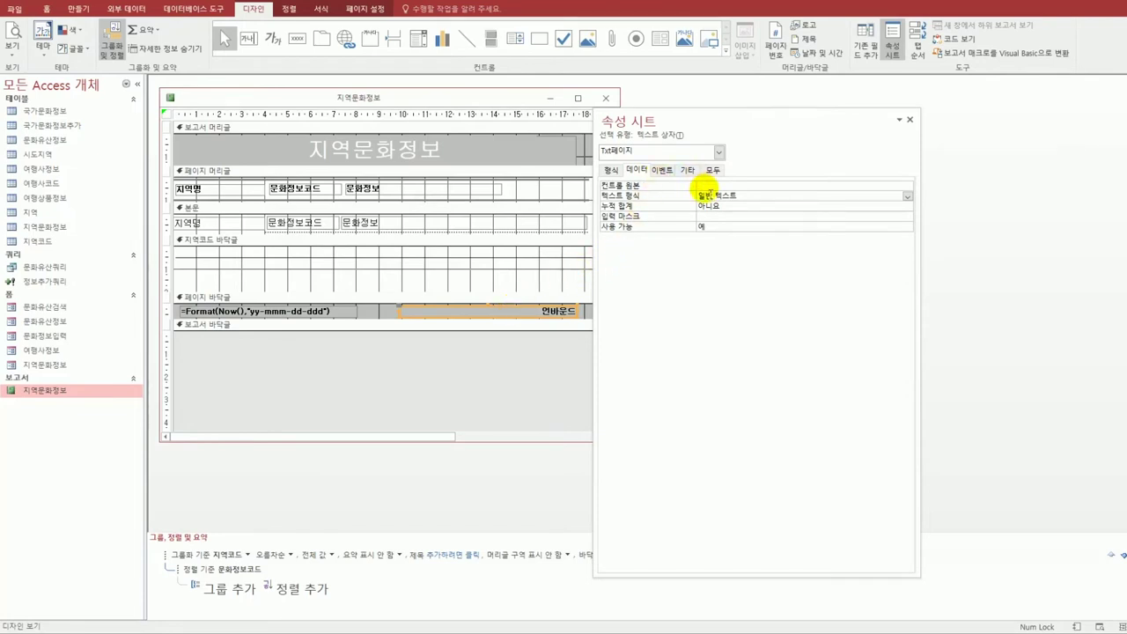
left_click(710, 194)
left_click(709, 186)
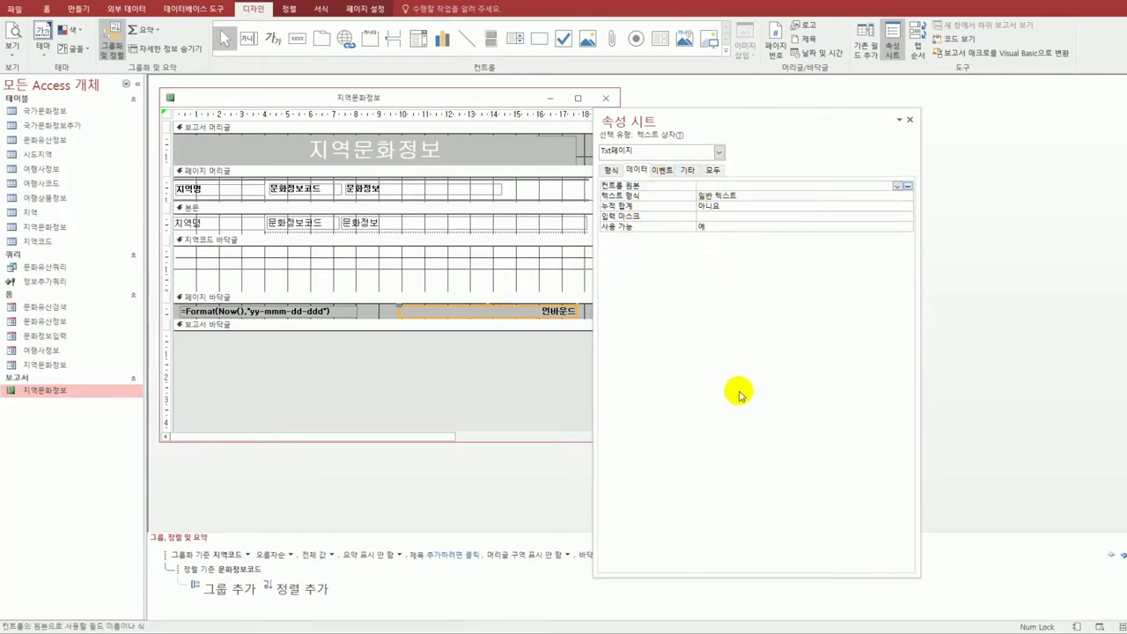
type("=[쉬")
key("BackSpace")
type("pages")
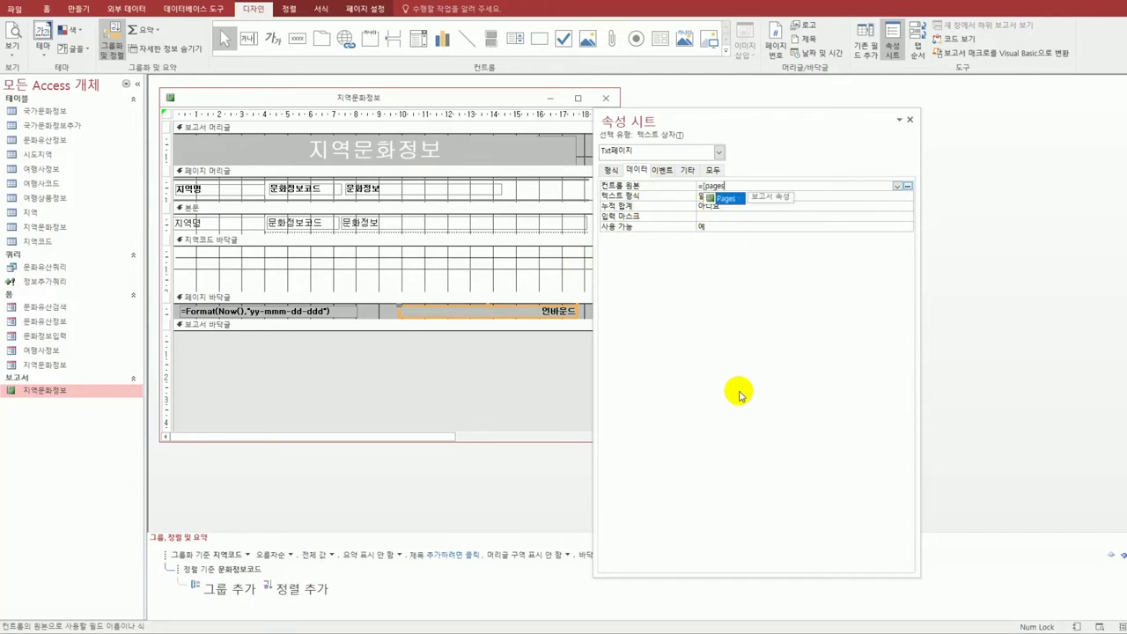
type("]")
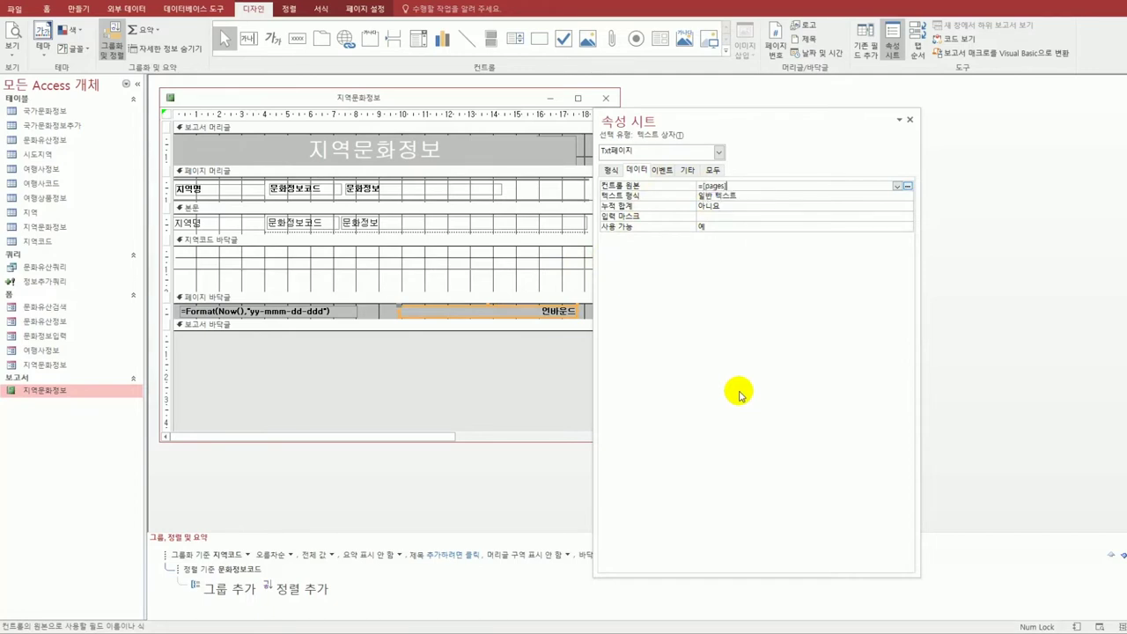
type("&\"d")
key("BackSpace")
type("의 \" & [page] & \"W")
key("BackSpace")
type("쪽\"")
left_click(480, 374)
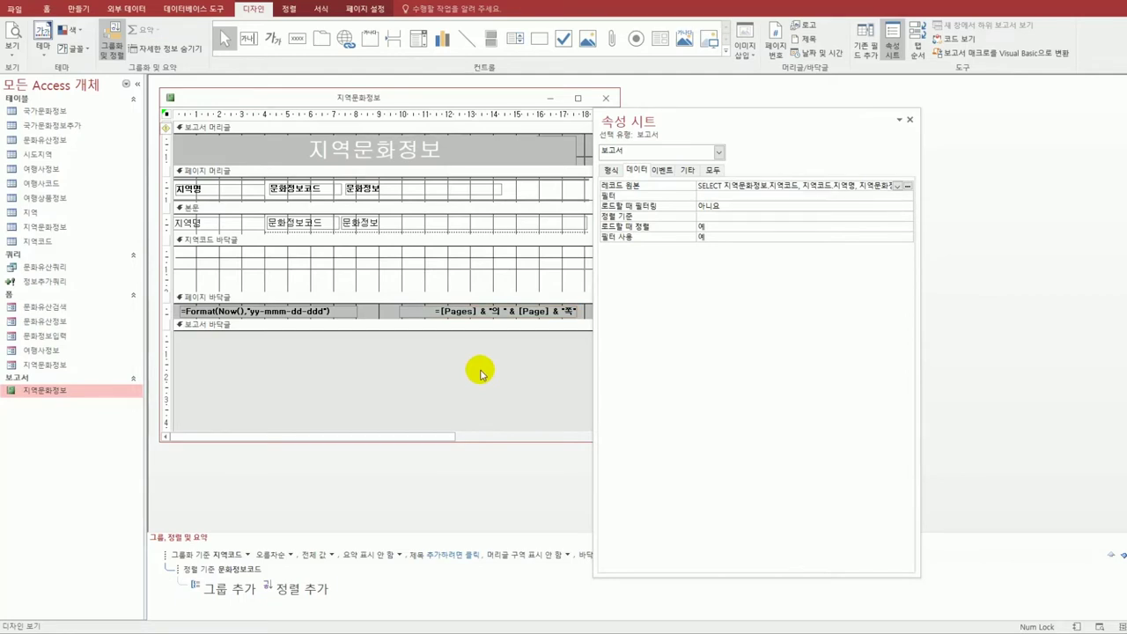
- Reduce the 지역코드 바닥글 section's height to about 1 cm and check the report's line, date and page number in print preview
left_click(379, 295)
left_click_drag(379, 294, 372, 266)
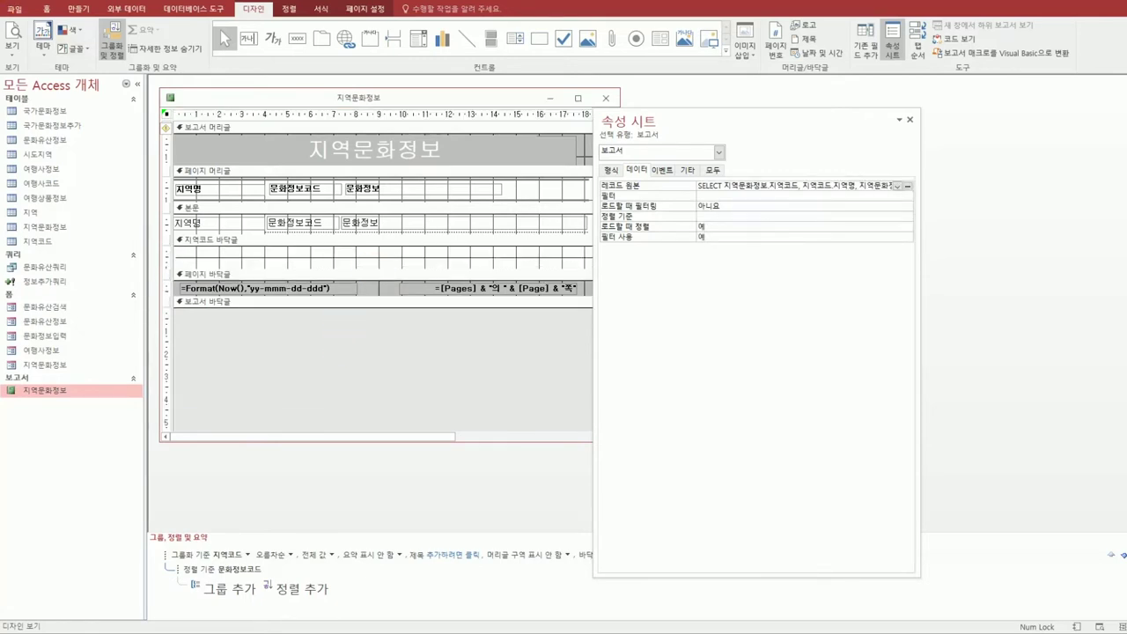
left_click(16, 35)
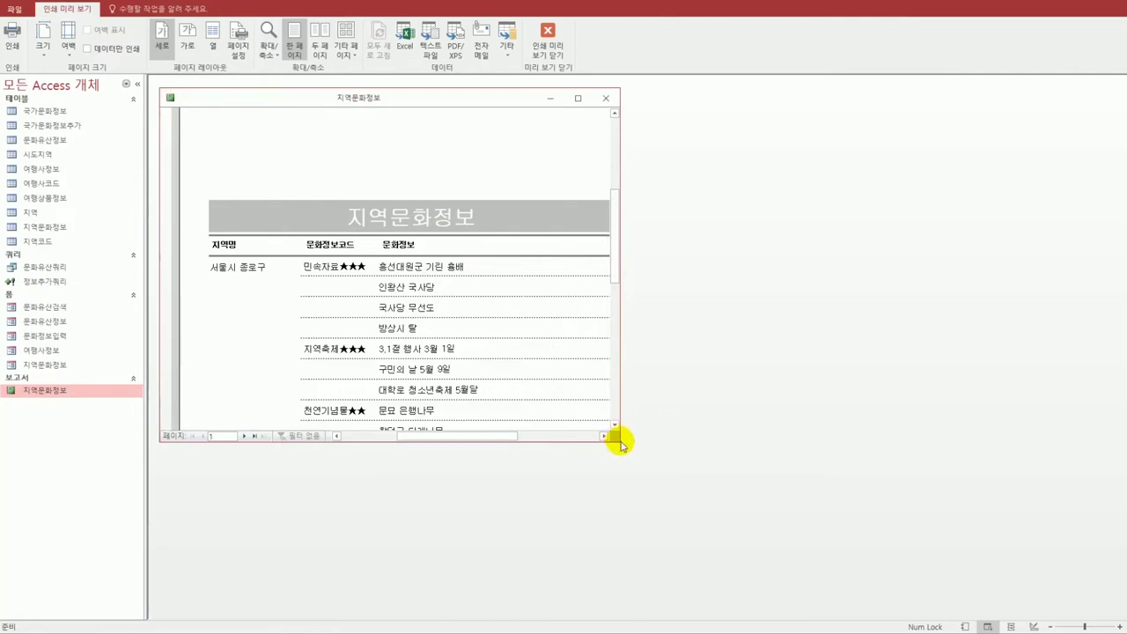
left_click_drag(620, 440, 763, 581)
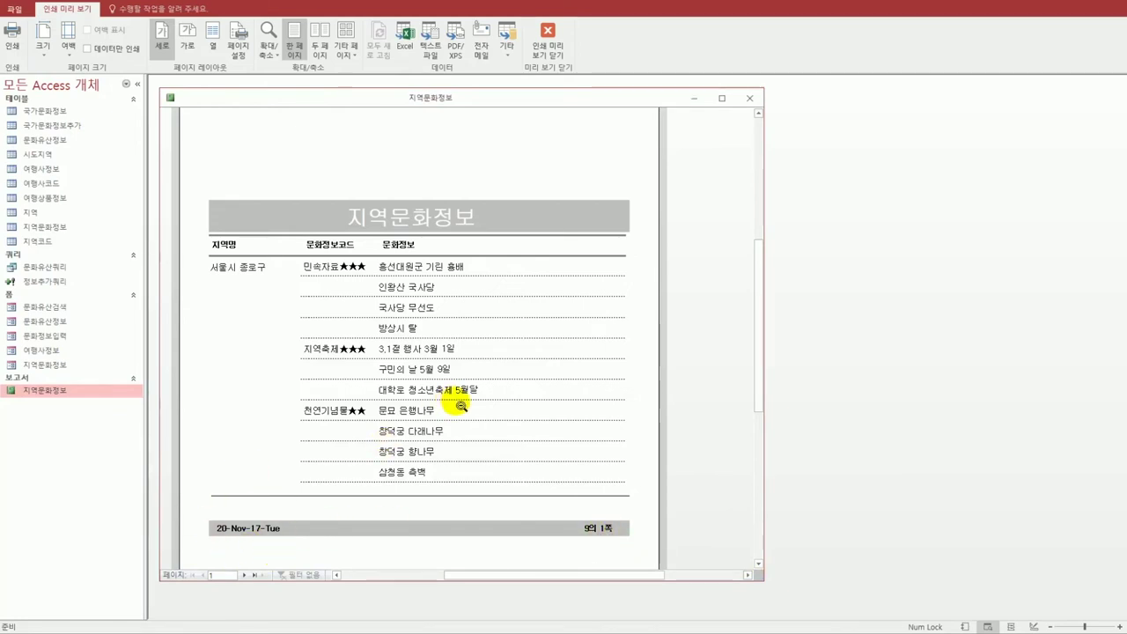
scroll(459, 404, "down", 1)
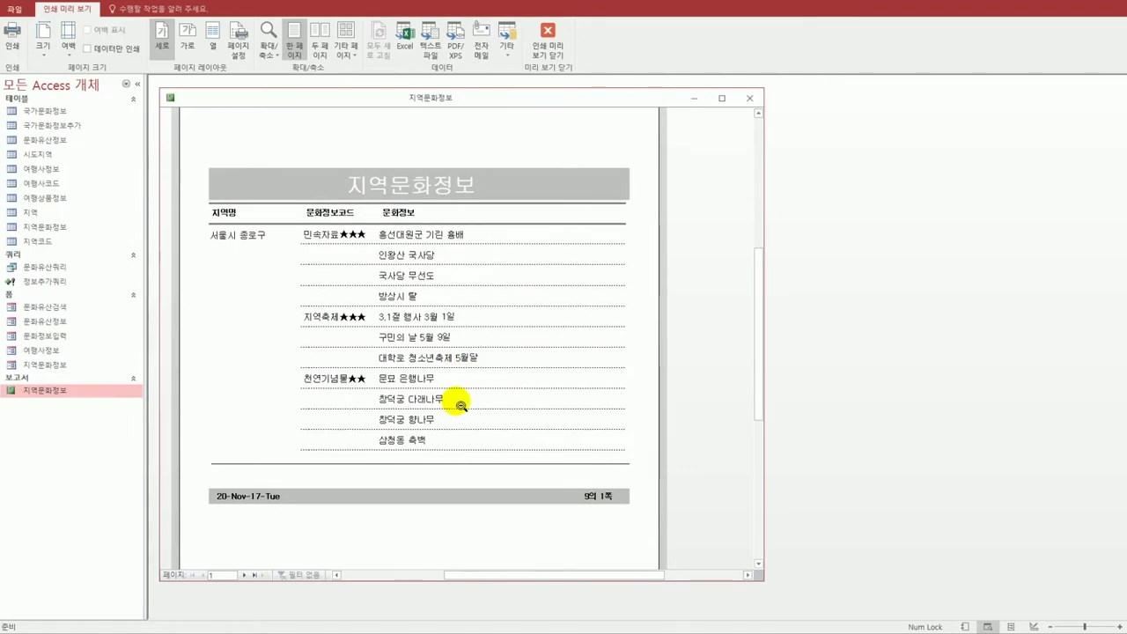
left_click(562, 51)
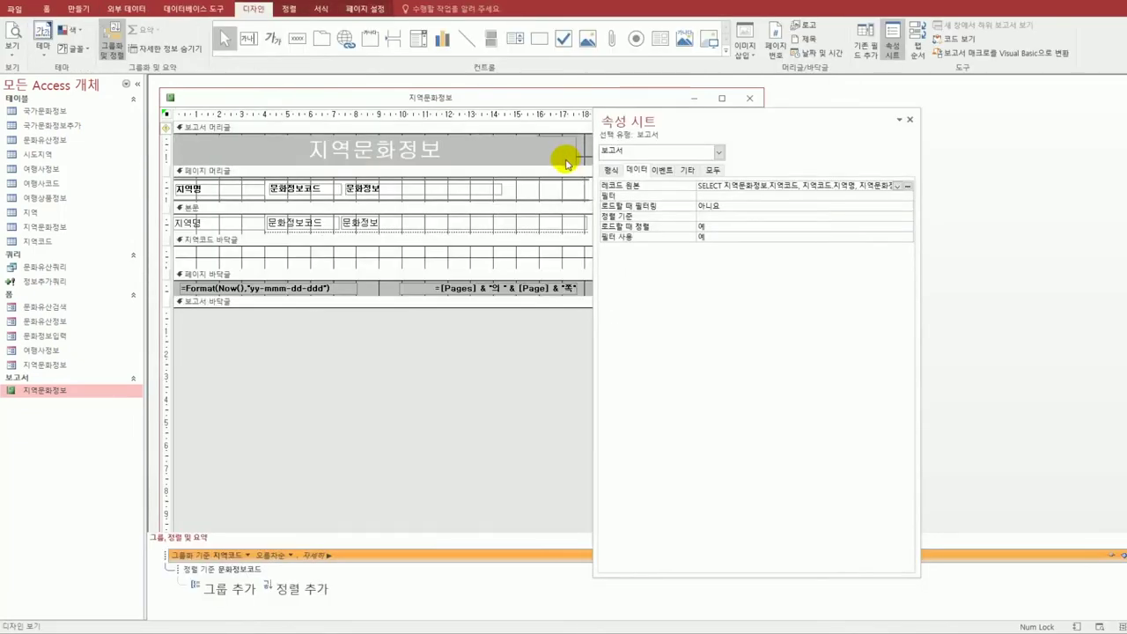
- Close the 지역문화정보 report and open the 문화유산검색 form in Design view
left_click(752, 98)
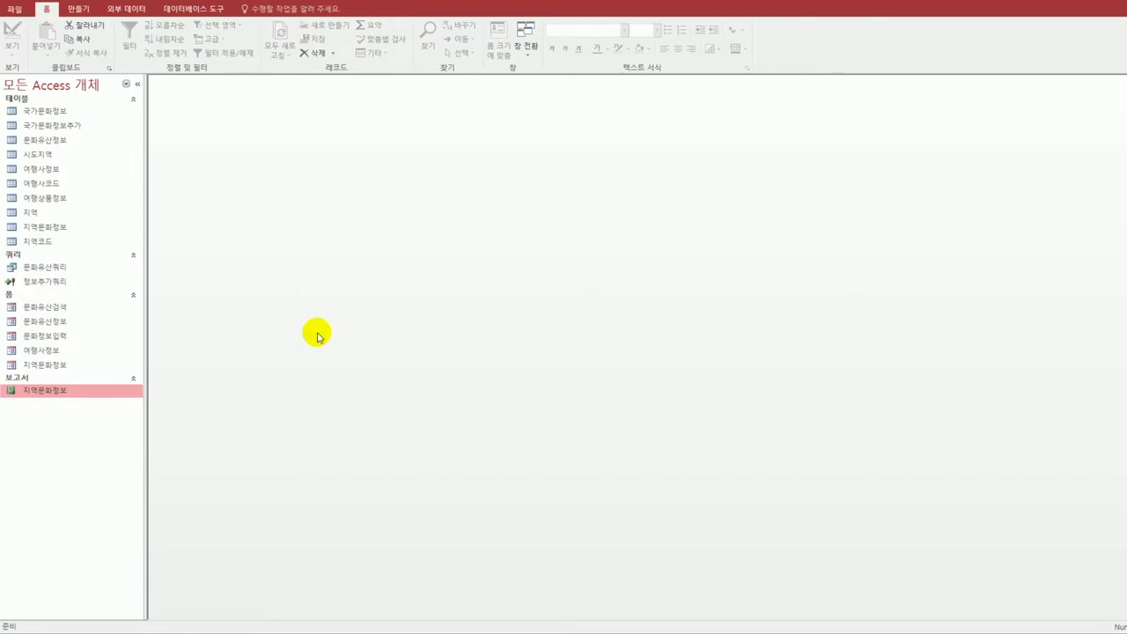
left_click(64, 310)
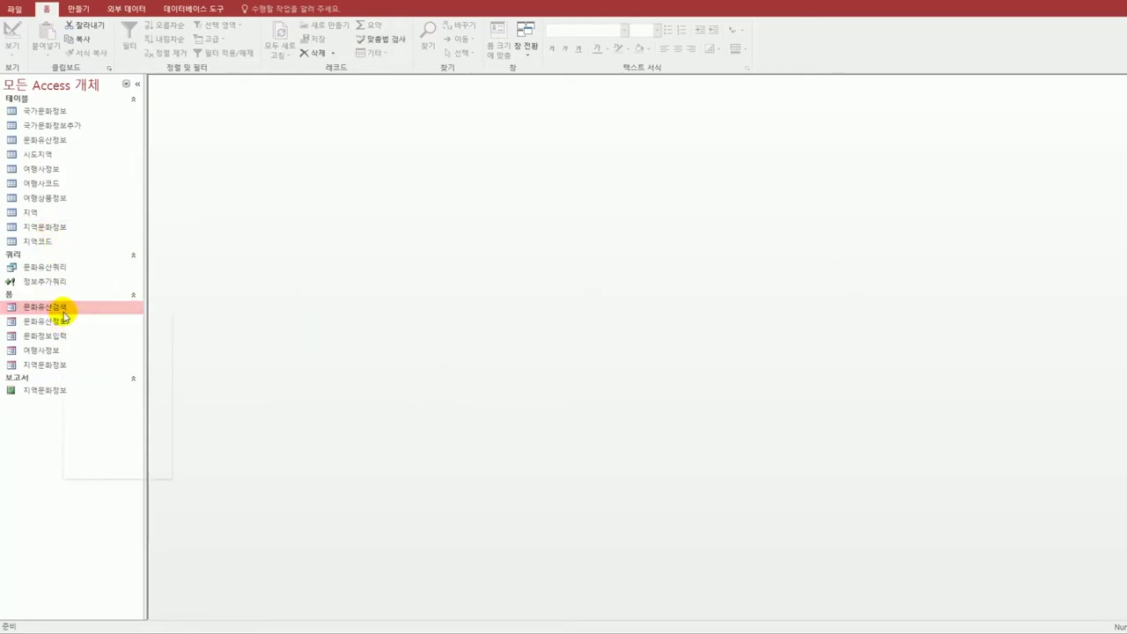
right_click(63, 310)
left_click(131, 347)
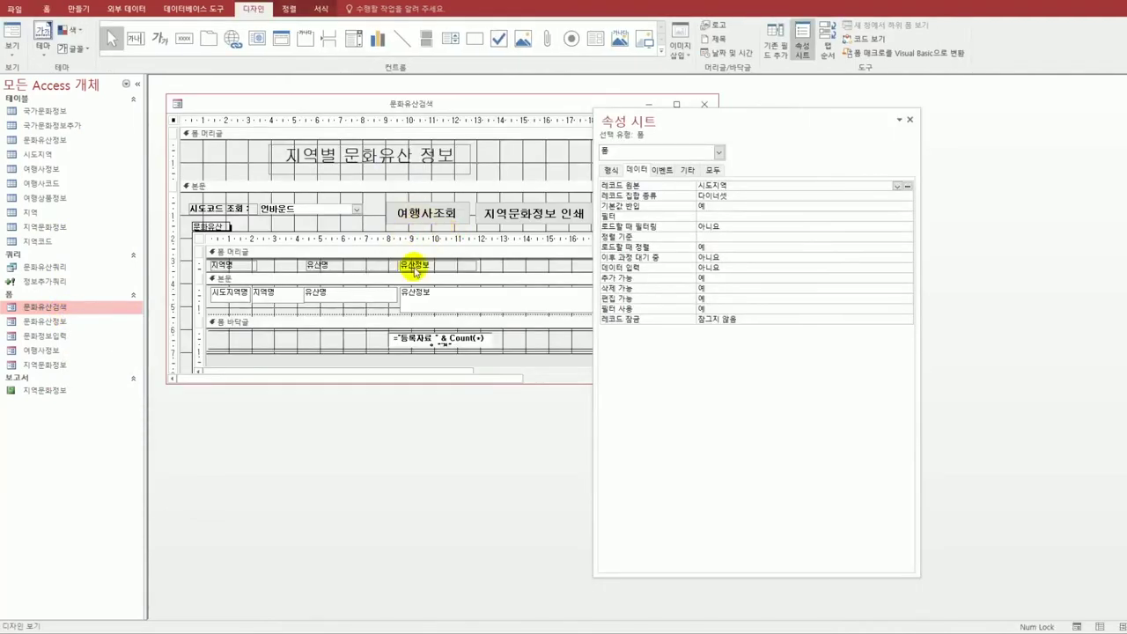
- Assign an event procedure (이벤트 프로시저) to the On Click event of the 여행사조회 button and open its code
left_click(420, 218)
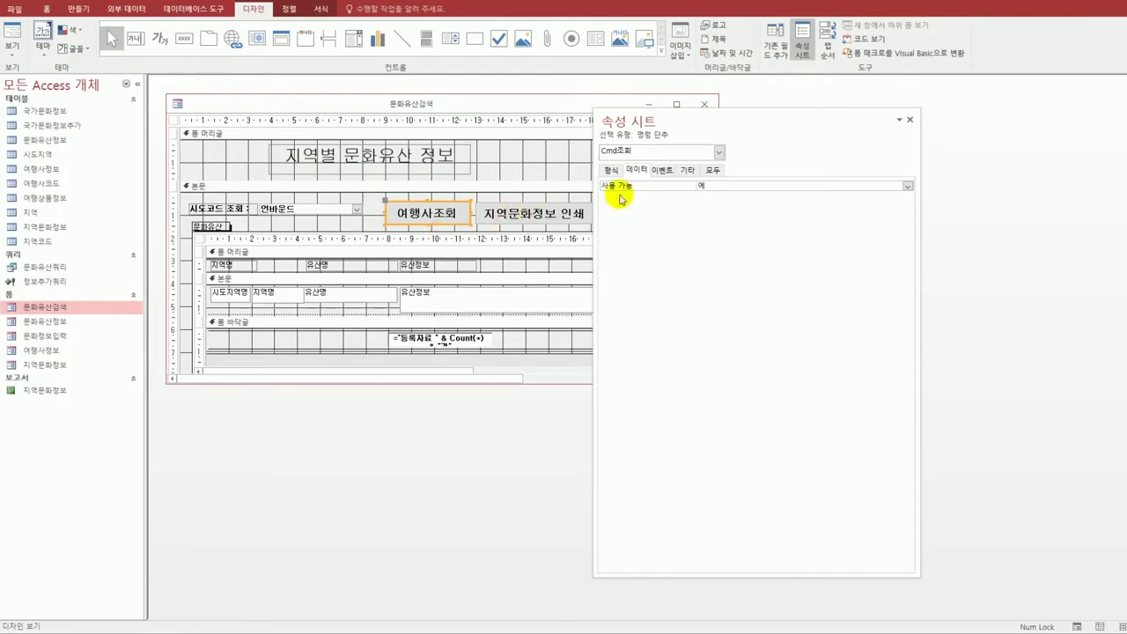
left_click(661, 171)
left_click(705, 186)
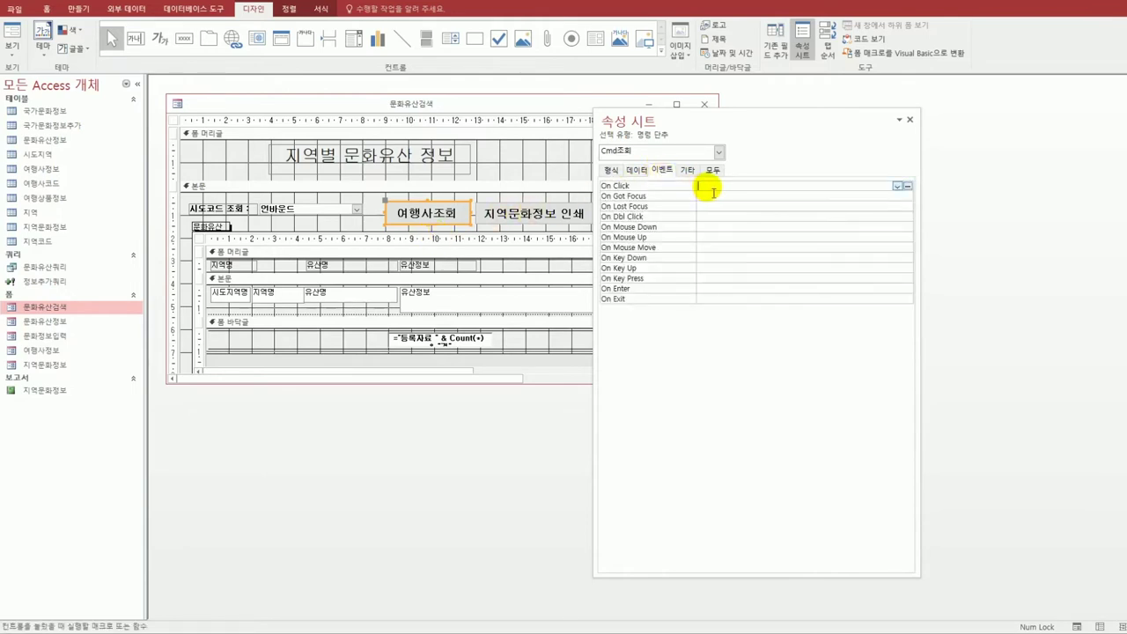
left_click(897, 186)
left_click(877, 196)
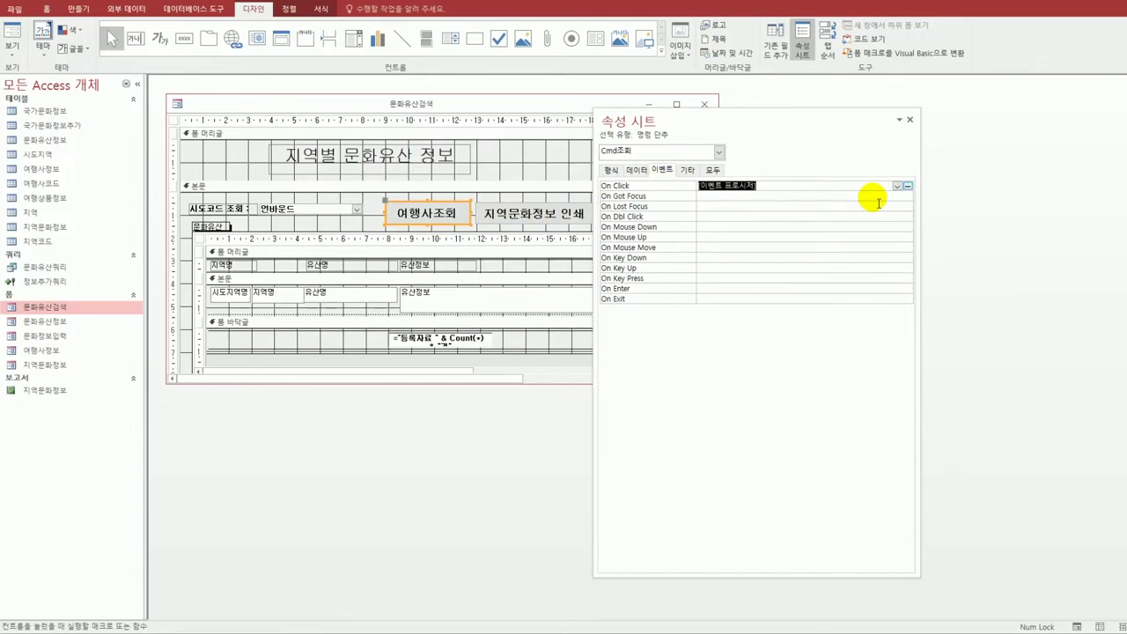
left_click(907, 185)
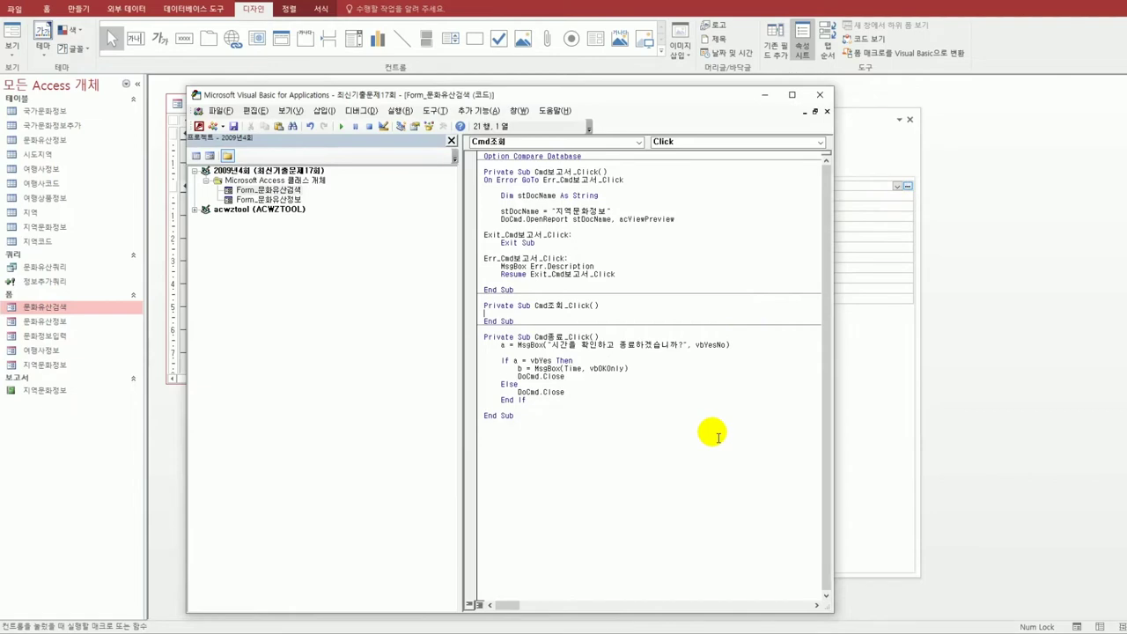
- Write a DoCmd.OpenForm call for the "여행사정보" form in the Cmd조회_Click procedure, up to the view argument
key("Tab")
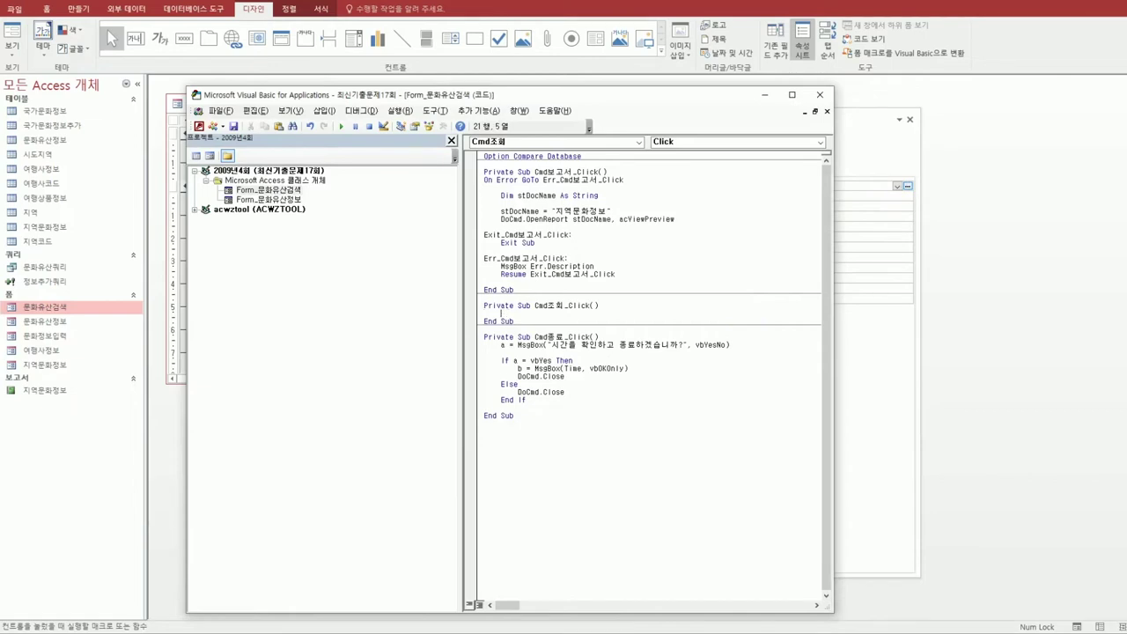
type("docmd.")
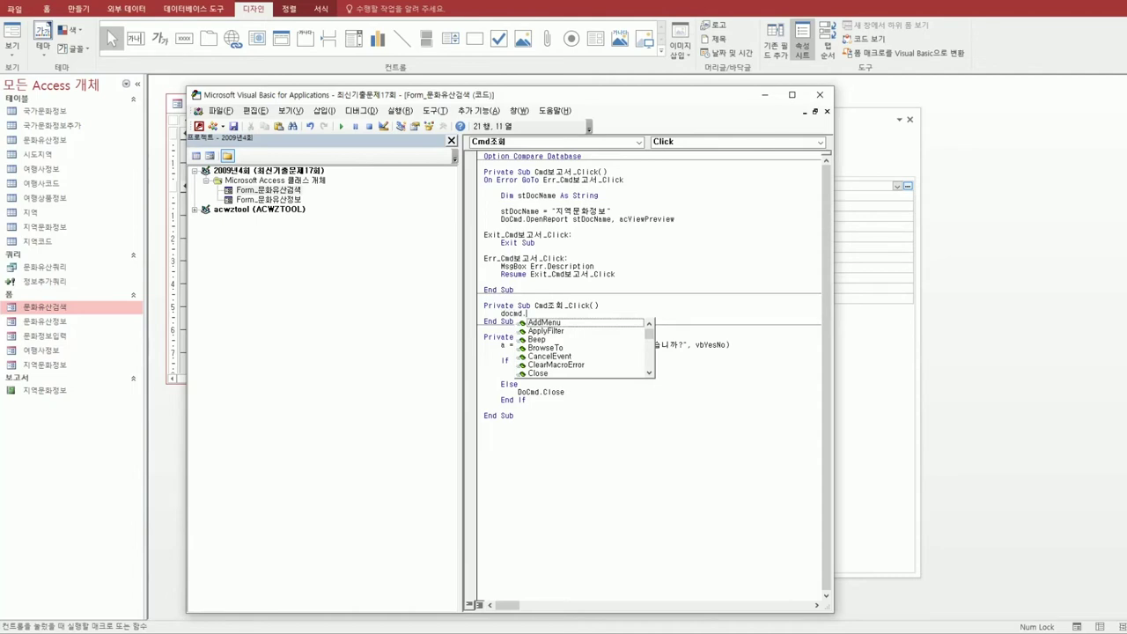
type("openf")
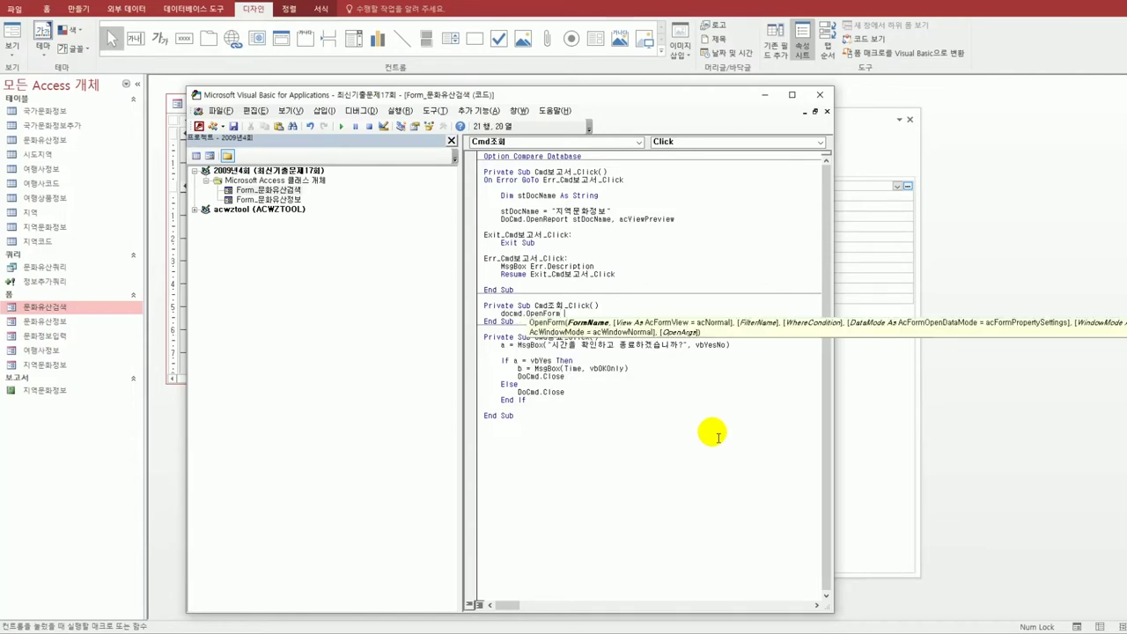
type(" \"d")
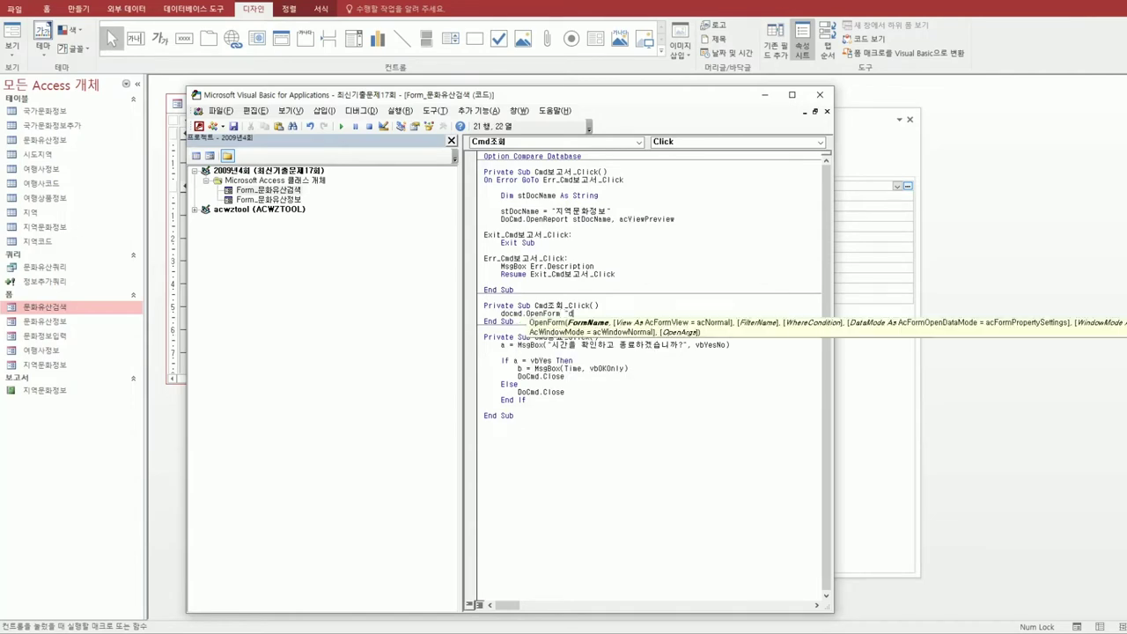
type("여행사정보")
type(",")
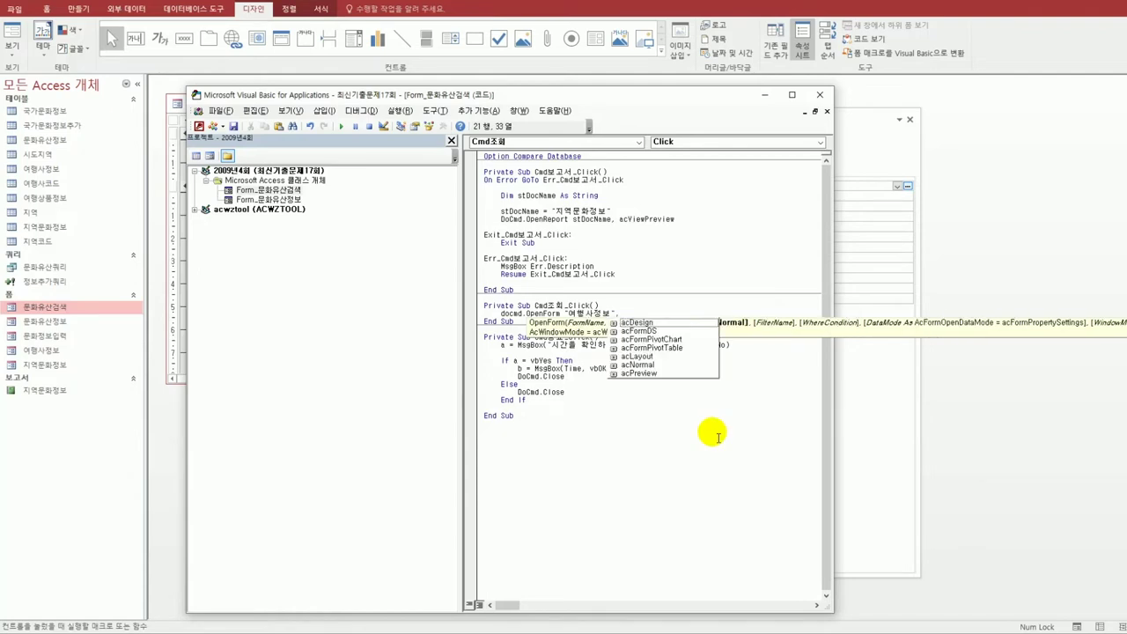